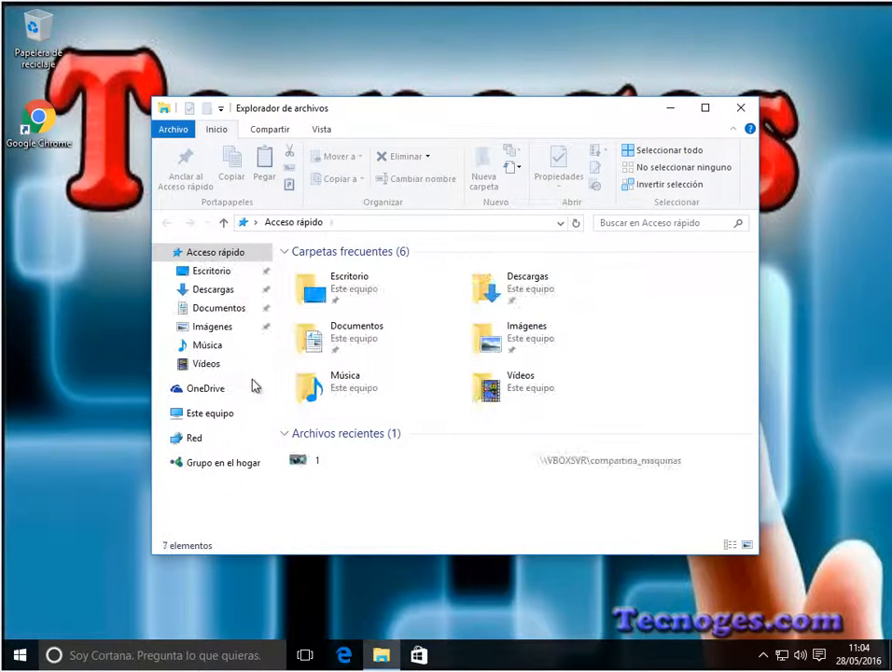
# Step: View the existing drives in Este equipo and shut down the Windows 10 virtual machine
pyautogui.click(222, 418)
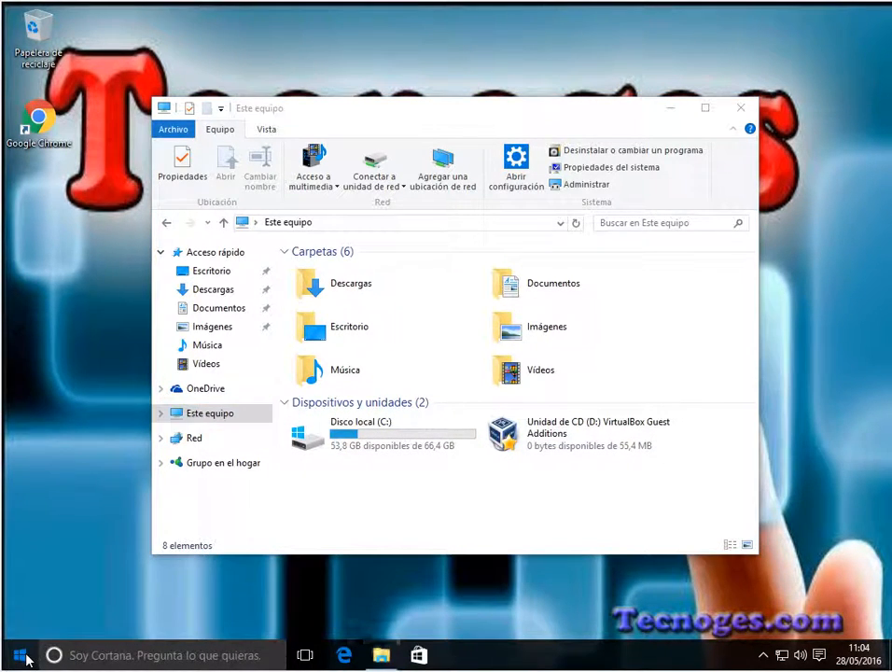
pyautogui.click(20, 655)
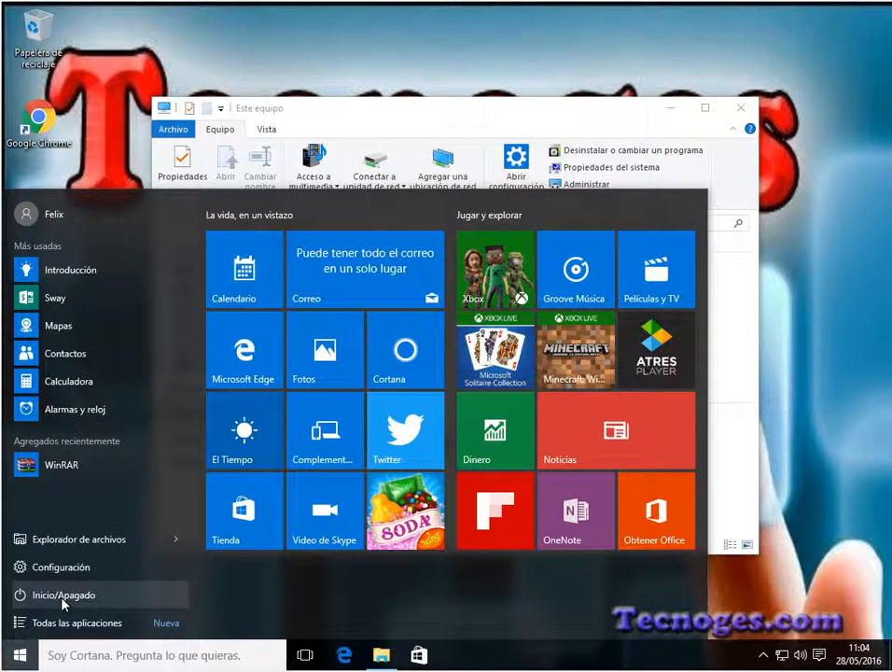
pyautogui.click(63, 602)
pyautogui.press('Escape')
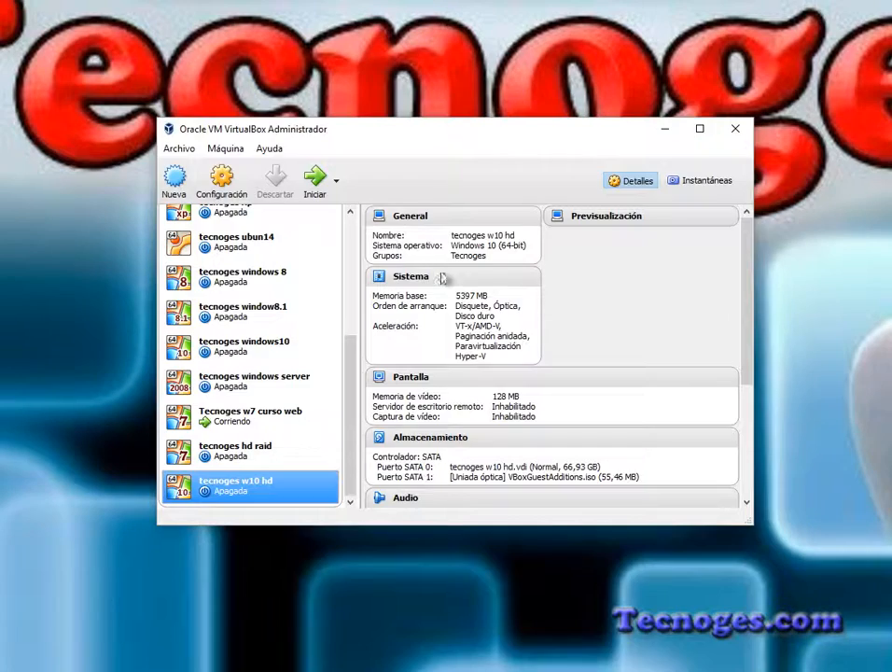
# Step: Add a dynamically allocated 32 GB VDI disk named NewVirtualDisk1 to the SATA controller of the tecnoges w10 hd machine
pyautogui.click(224, 183)
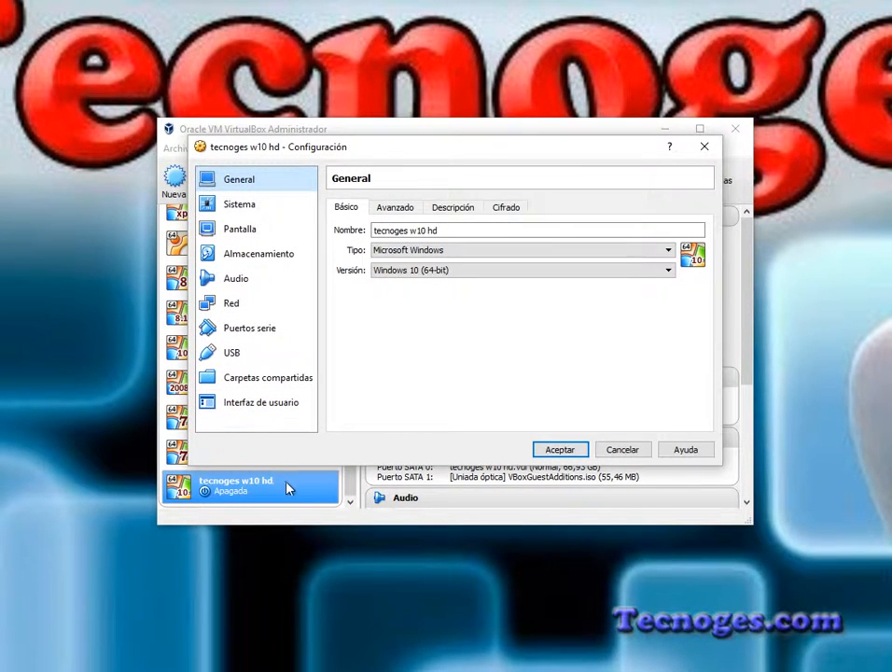
pyautogui.click(249, 259)
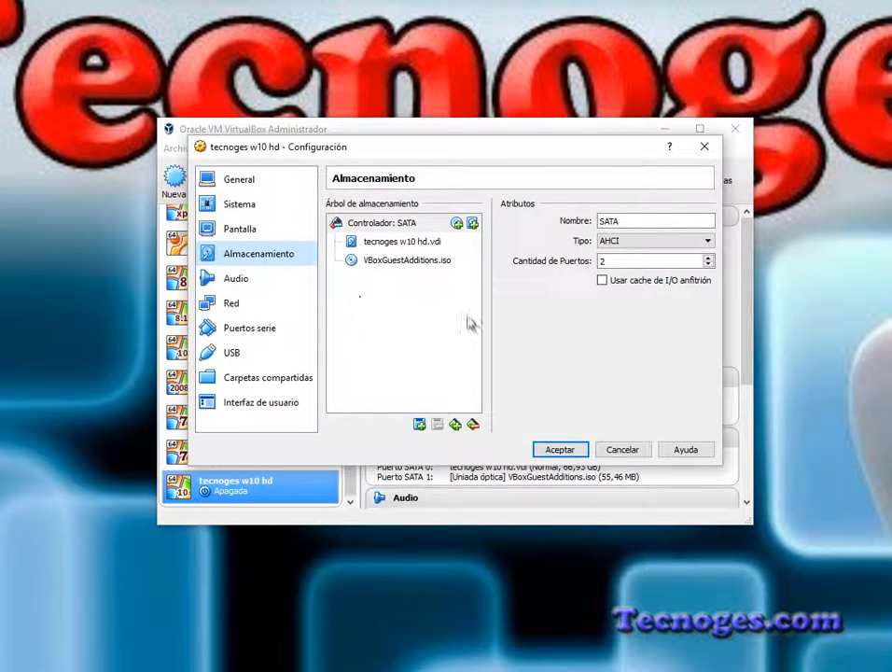
pyautogui.click(472, 223)
pyautogui.click(415, 336)
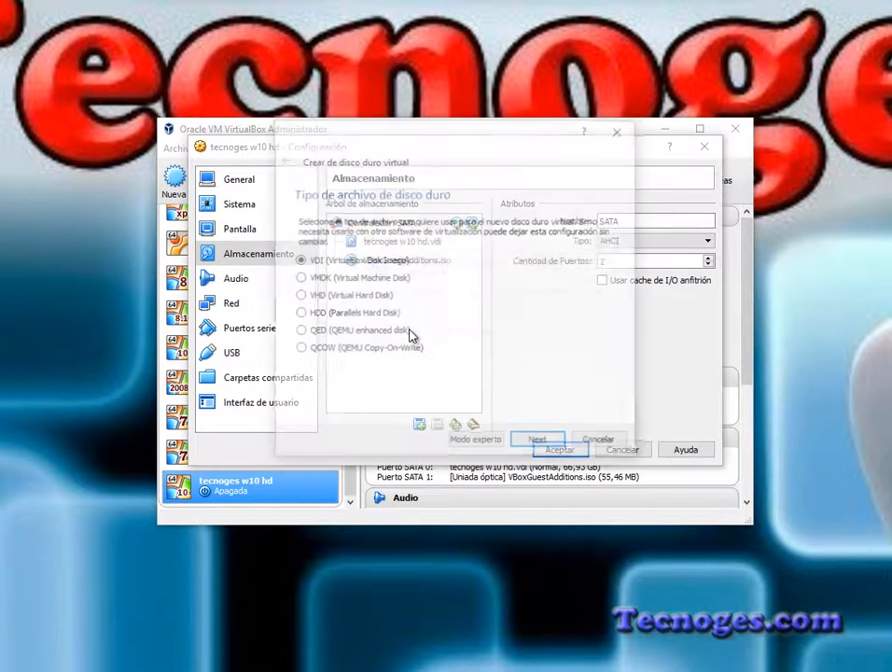
pyautogui.click(537, 441)
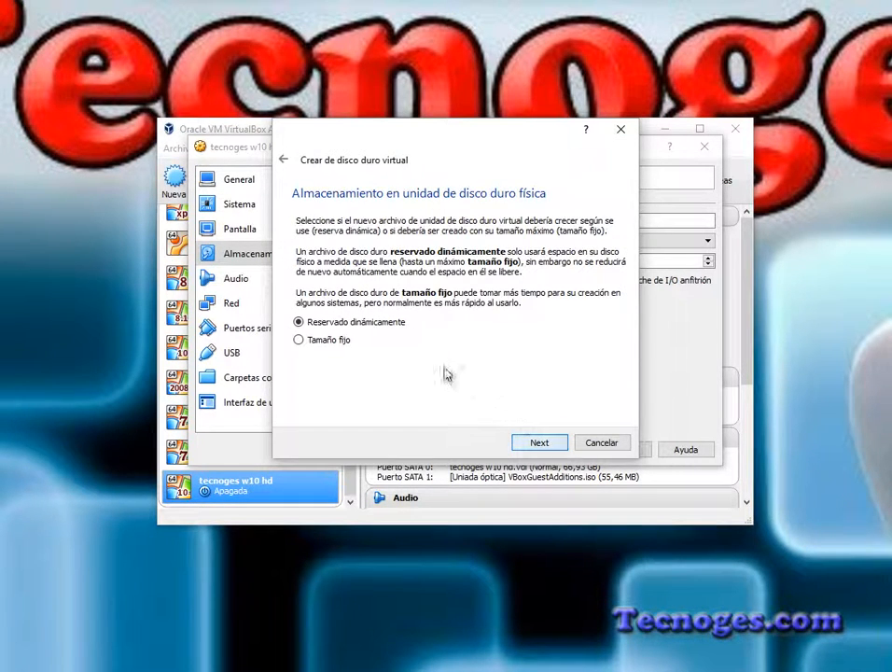
pyautogui.click(541, 442)
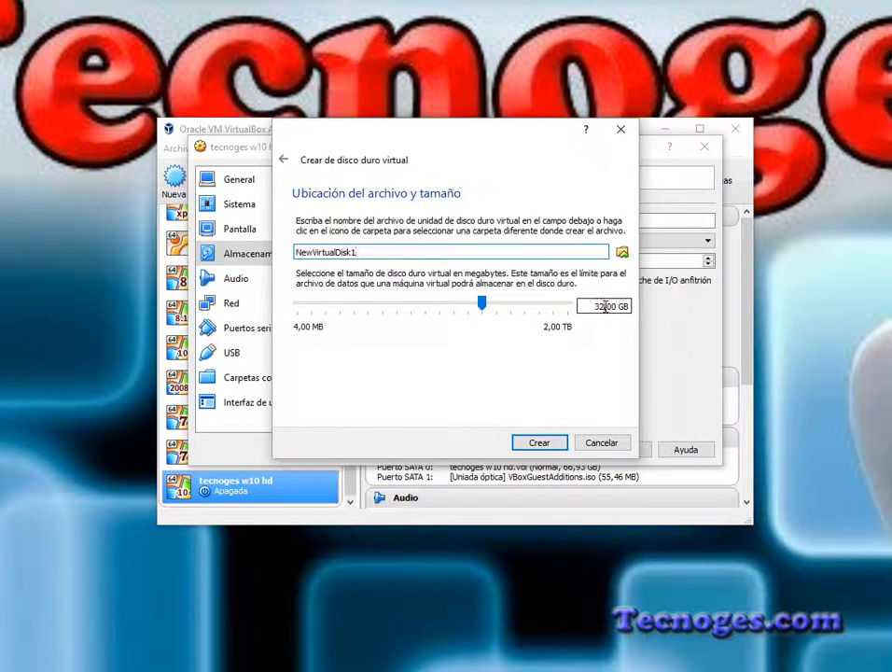
pyautogui.moveTo(605, 306); pyautogui.dragTo(584, 308)
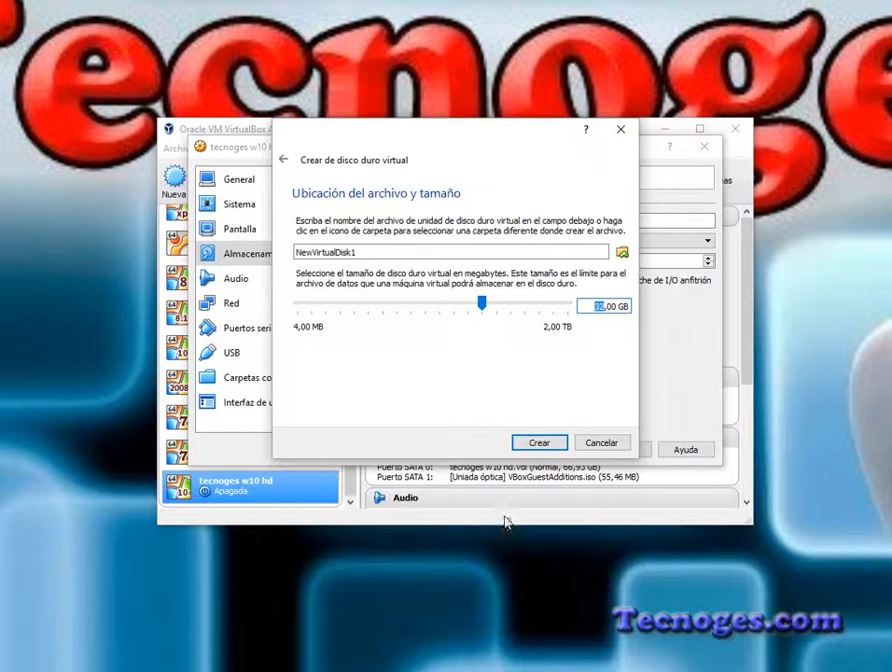
pyautogui.click(539, 444)
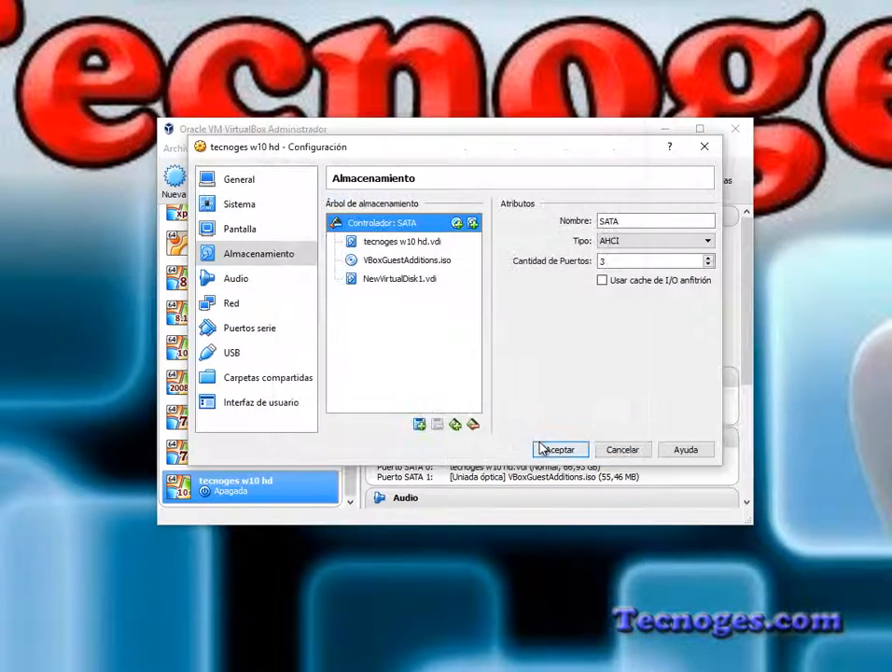
# Step: Create a second dynamically allocated 32 GB VDI disk named NewVirtualDisk2 on the SATA controller
pyautogui.click(473, 223)
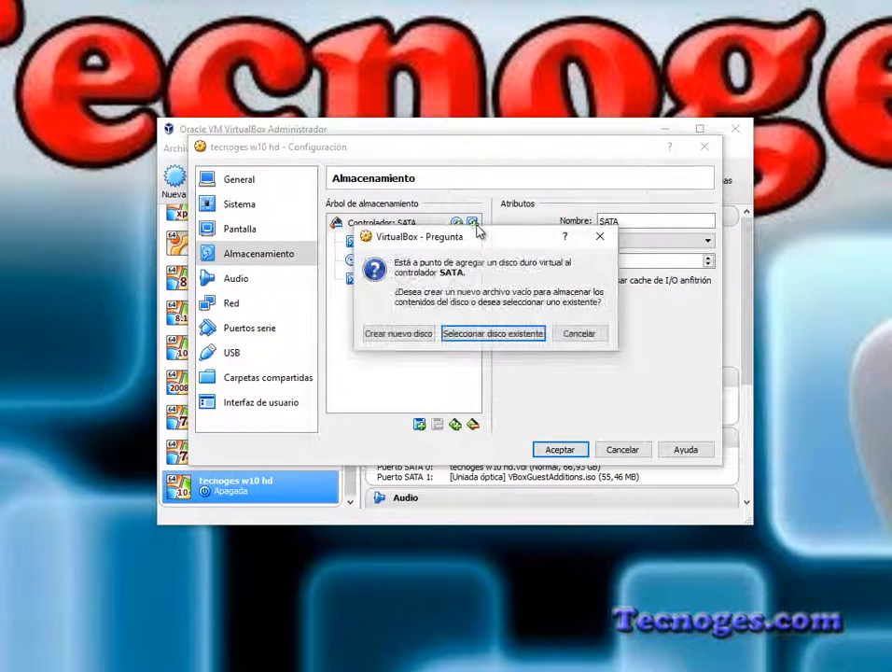
pyautogui.click(406, 336)
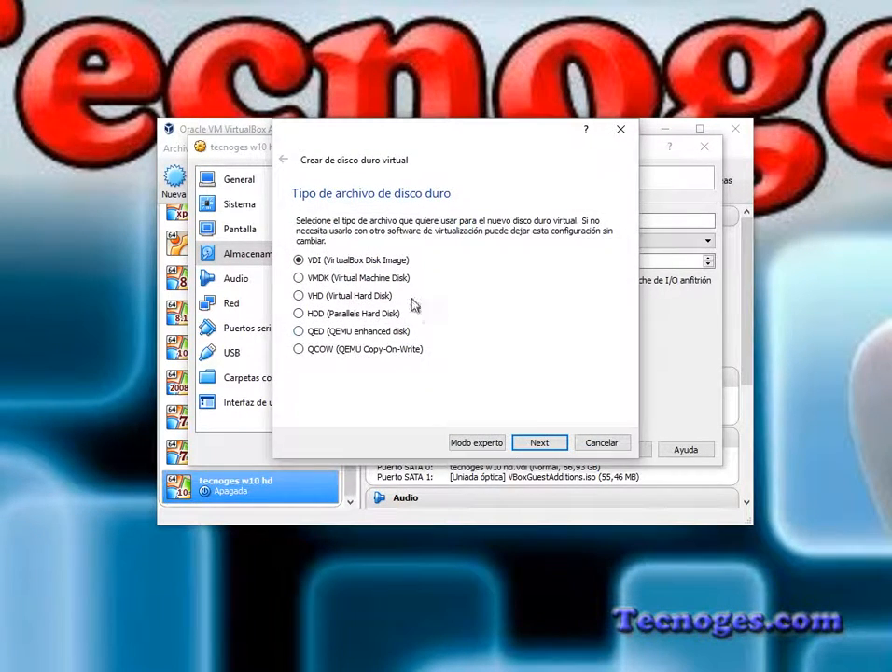
pyautogui.click(543, 443)
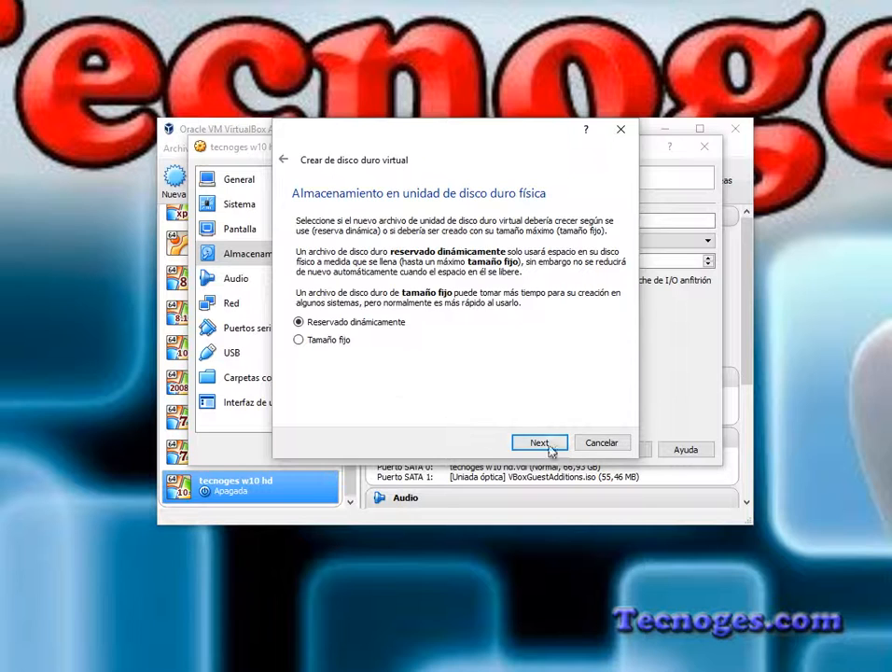
pyautogui.click(541, 442)
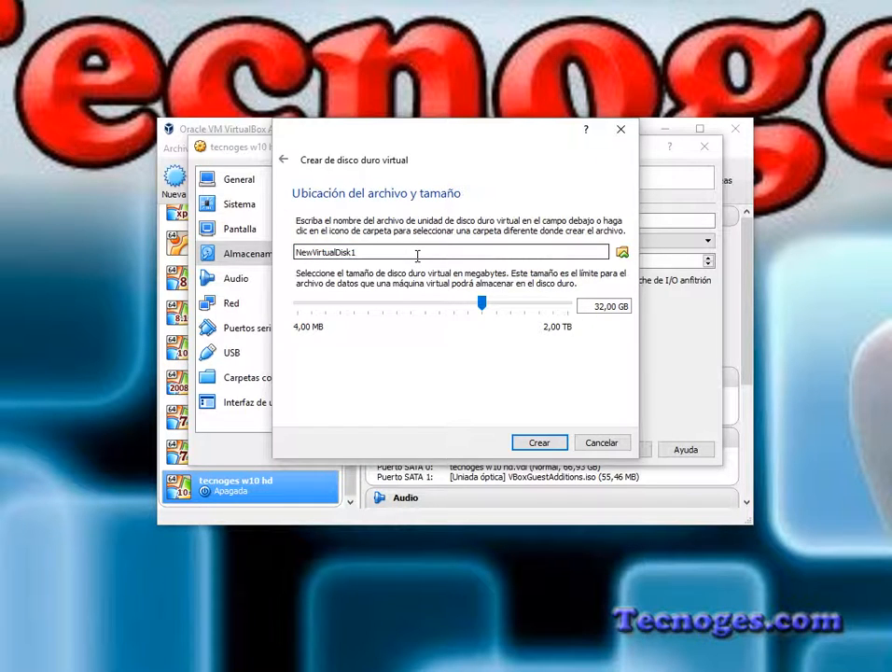
pyautogui.click(550, 443)
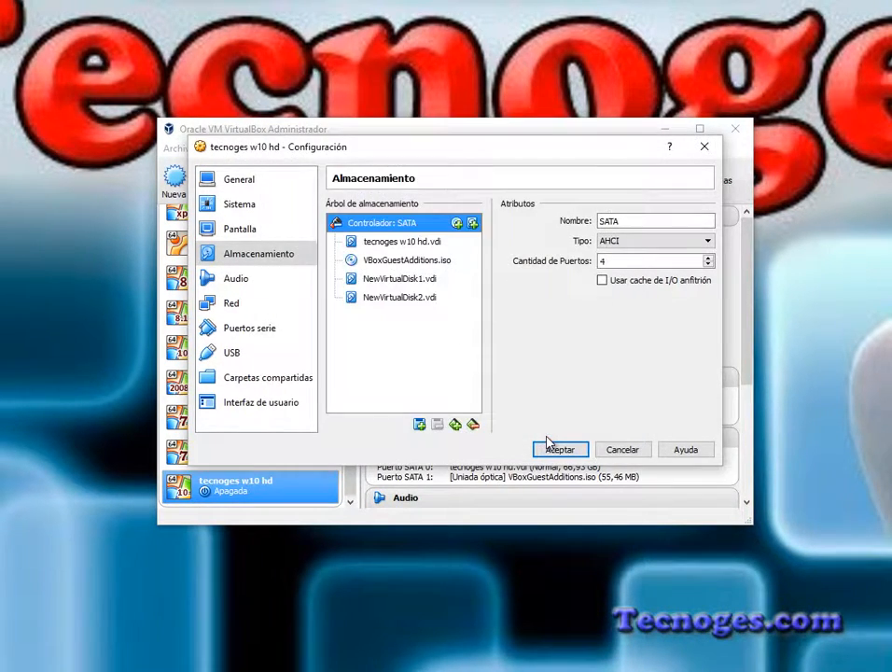
# Step: Create a third dynamically allocated 32 GB VDI disk, NewVirtualDisk3, on the SATA controller and accept the machine's settings
pyautogui.click(472, 222)
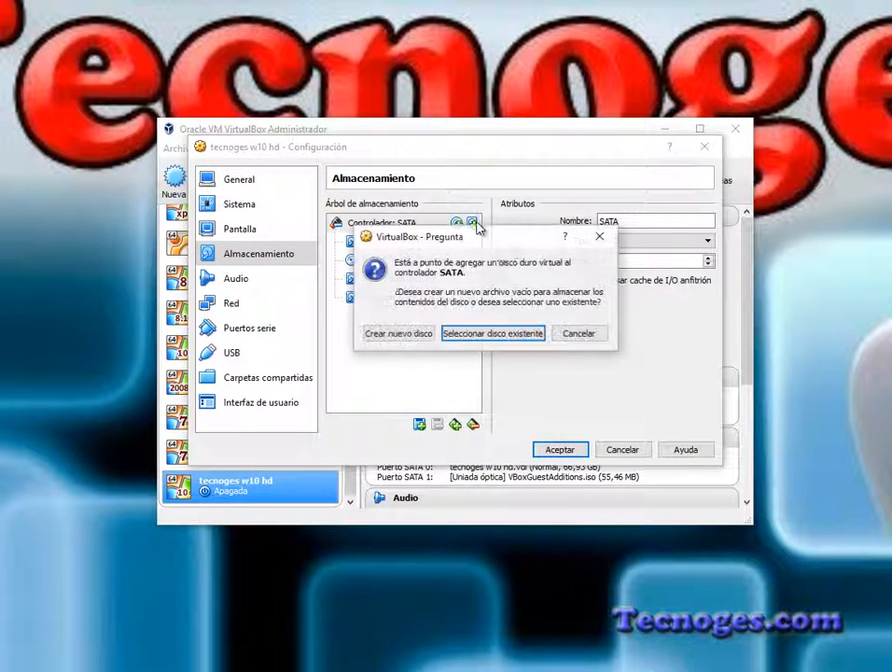
pyautogui.click(410, 335)
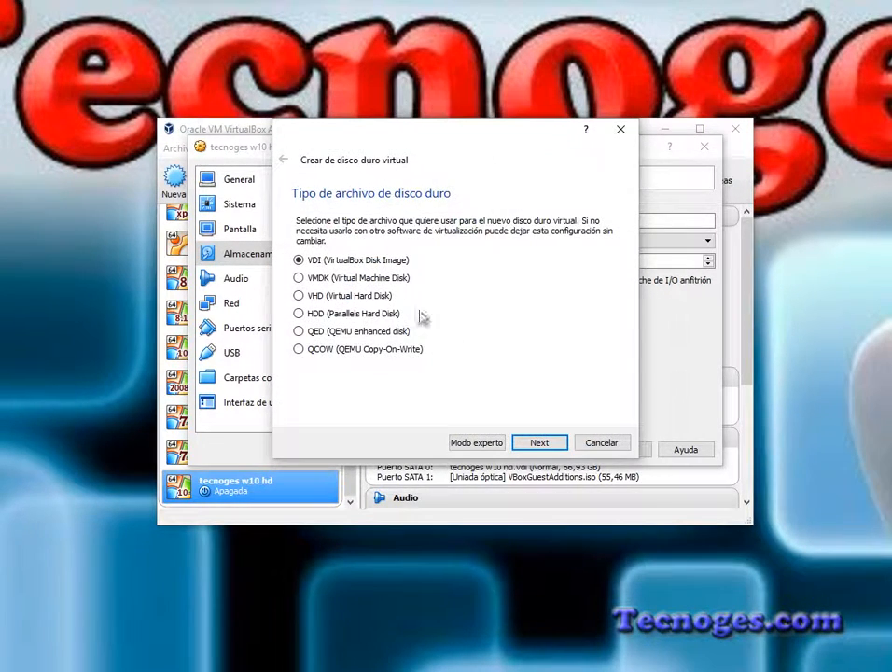
pyautogui.click(538, 443)
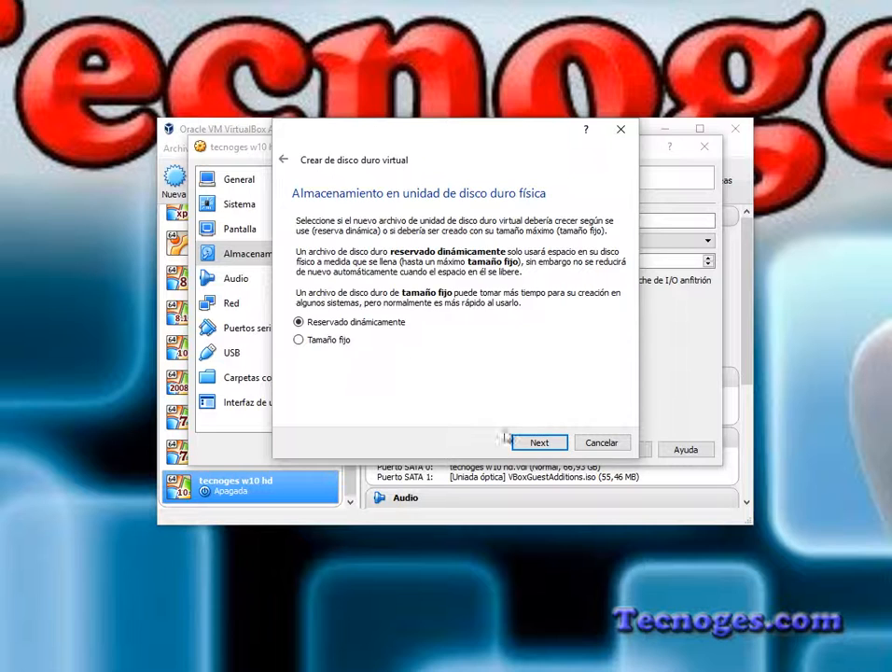
pyautogui.click(538, 443)
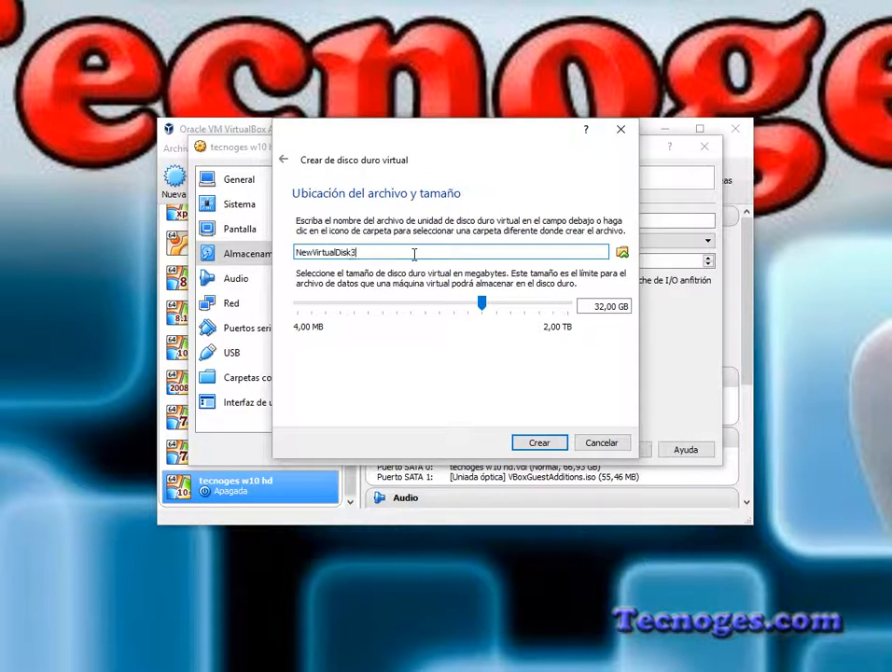
pyautogui.click(536, 443)
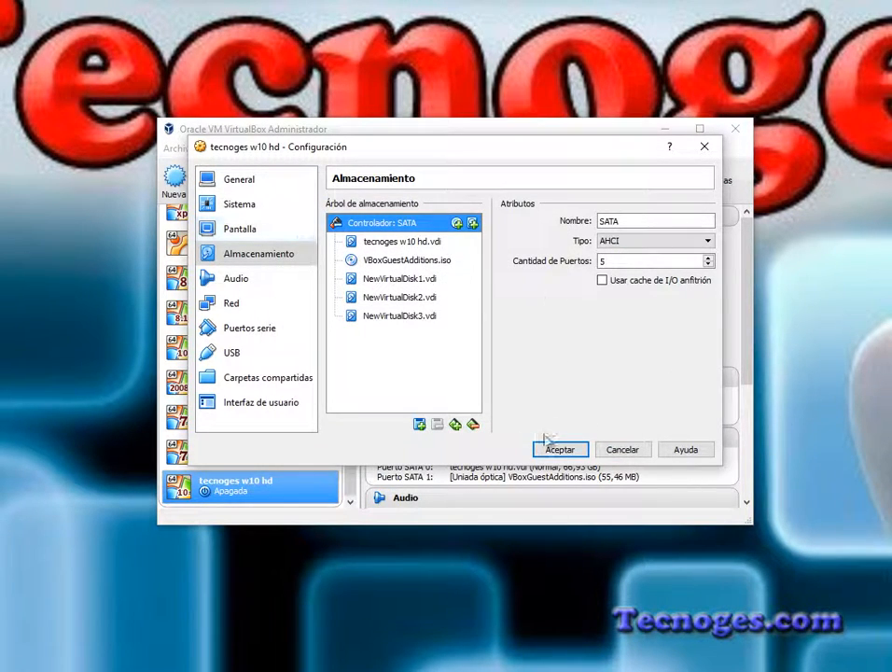
pyautogui.click(557, 449)
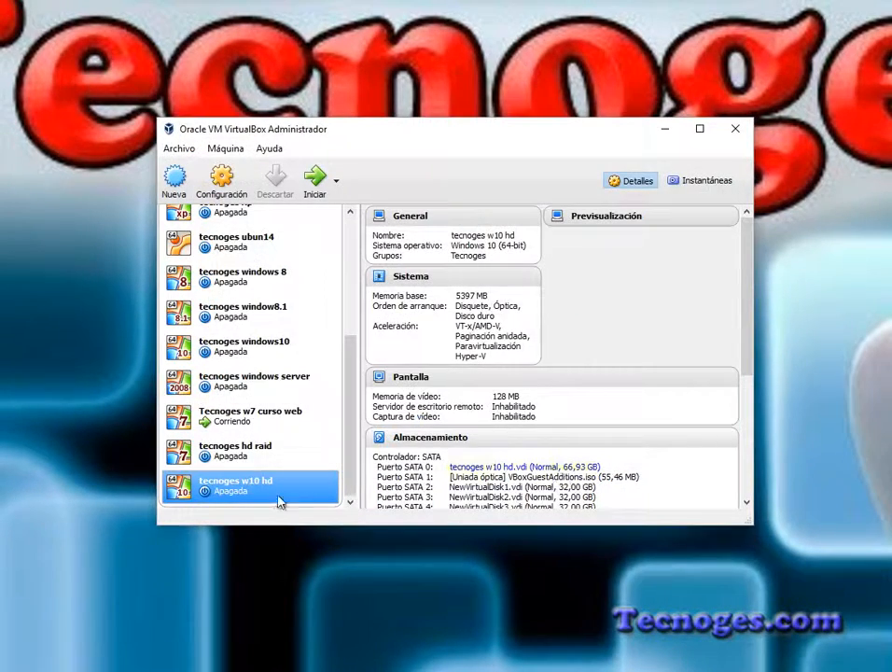
# Step: Start the tecnoges w10 hd machine and check the drives listed in Este equipo
pyautogui.click(315, 180)
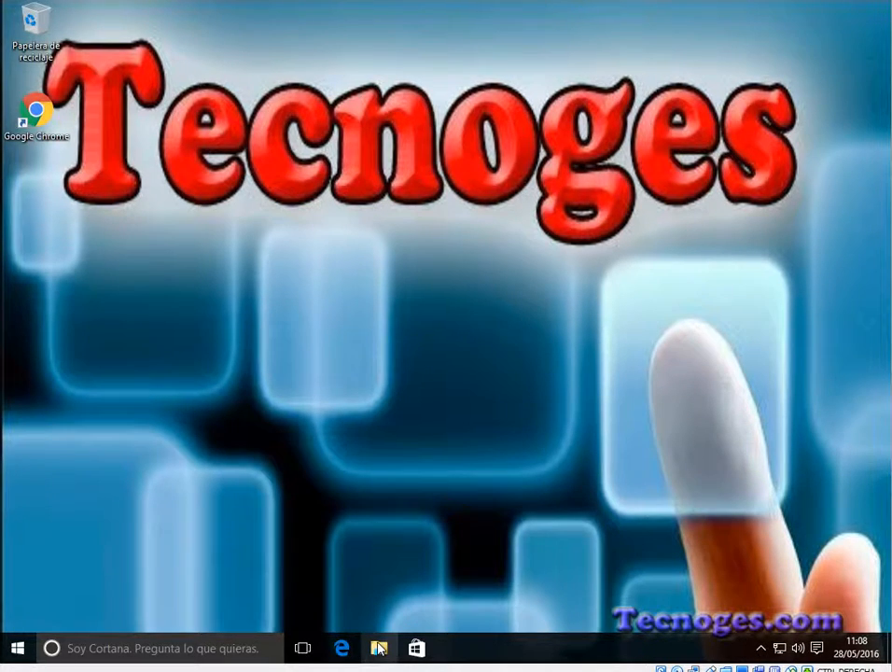
pyautogui.click(379, 648)
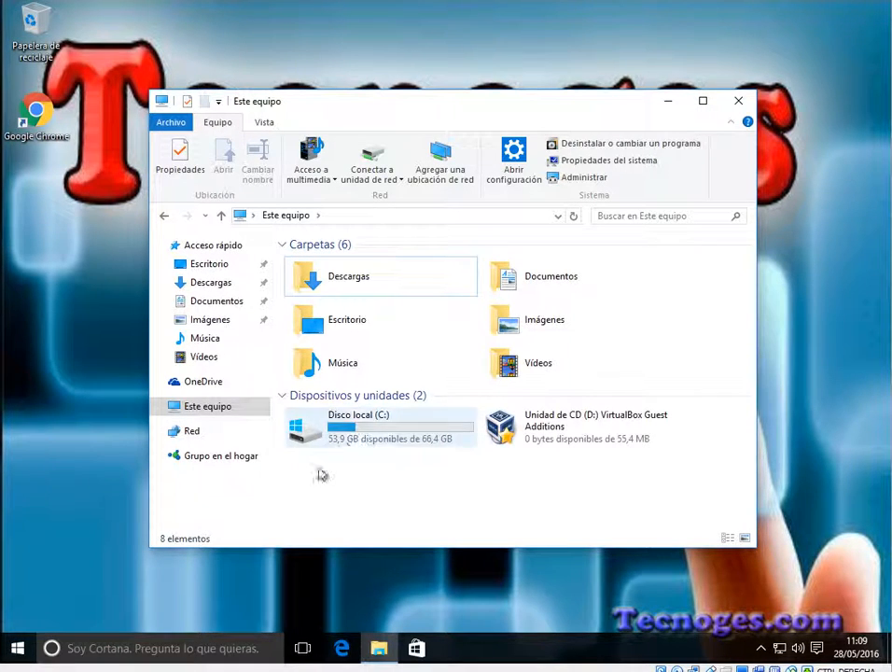
pyautogui.moveTo(352, 433)
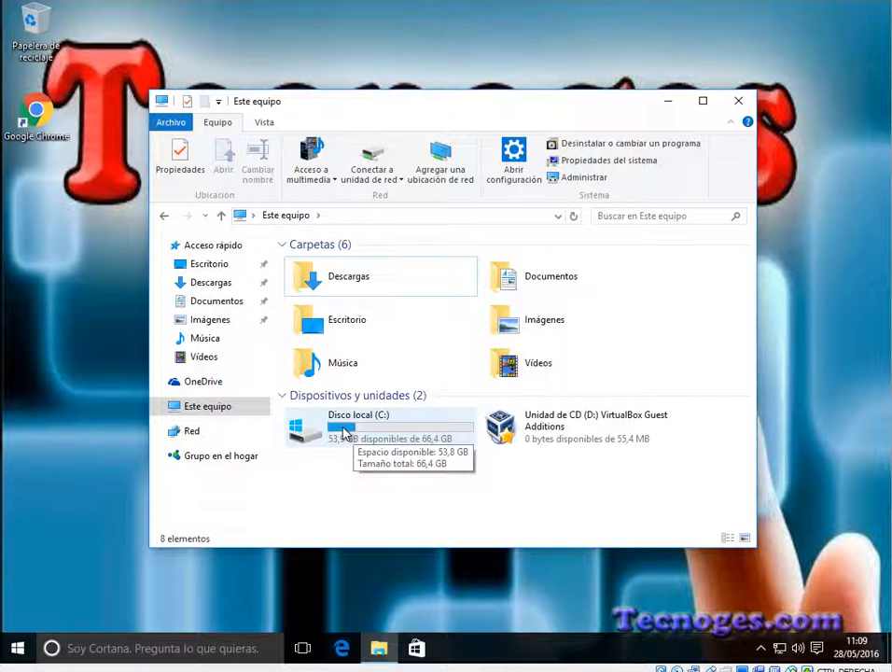
# Step: Open Administración de discos for the computer and initialize Disco 1, Disco 2 and Disco 3 with the MBR partition style
pyautogui.rightClick(209, 412)
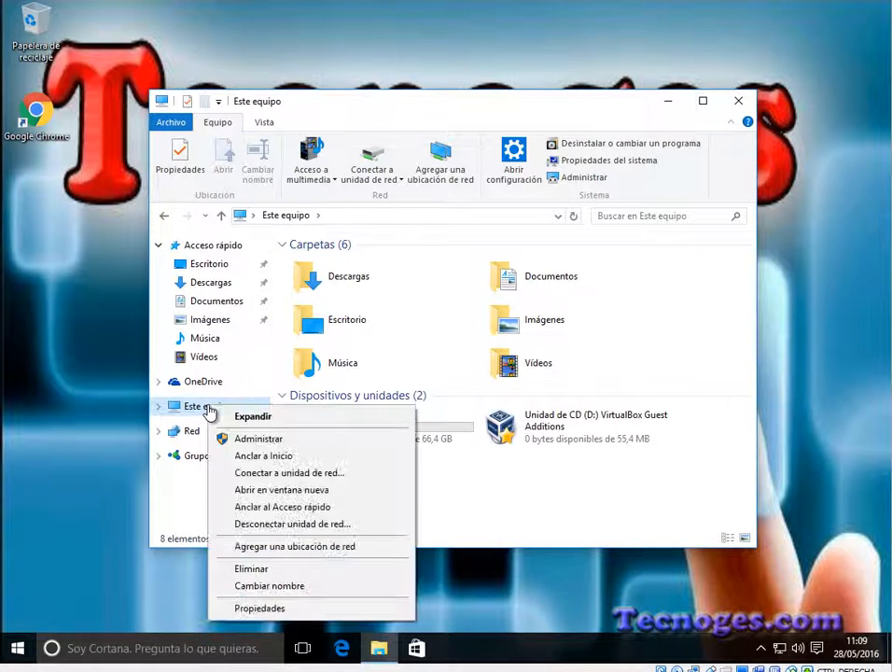
pyautogui.click(274, 441)
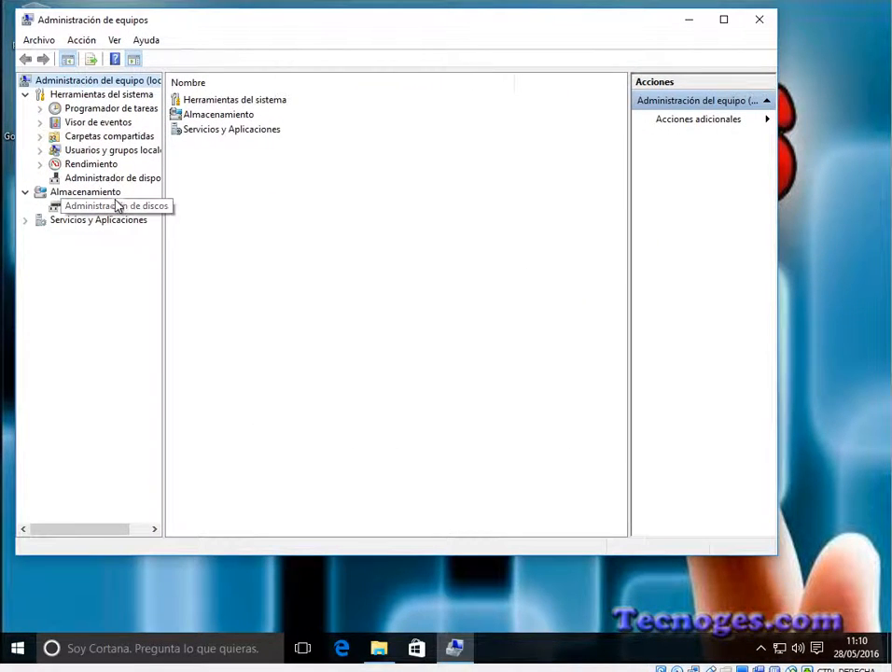
pyautogui.click(111, 211)
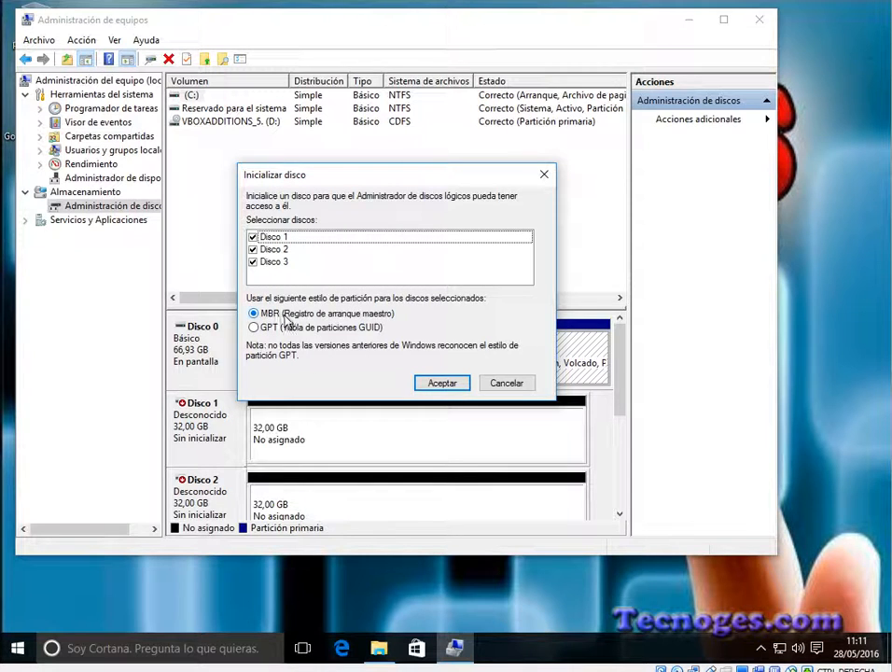
pyautogui.click(444, 383)
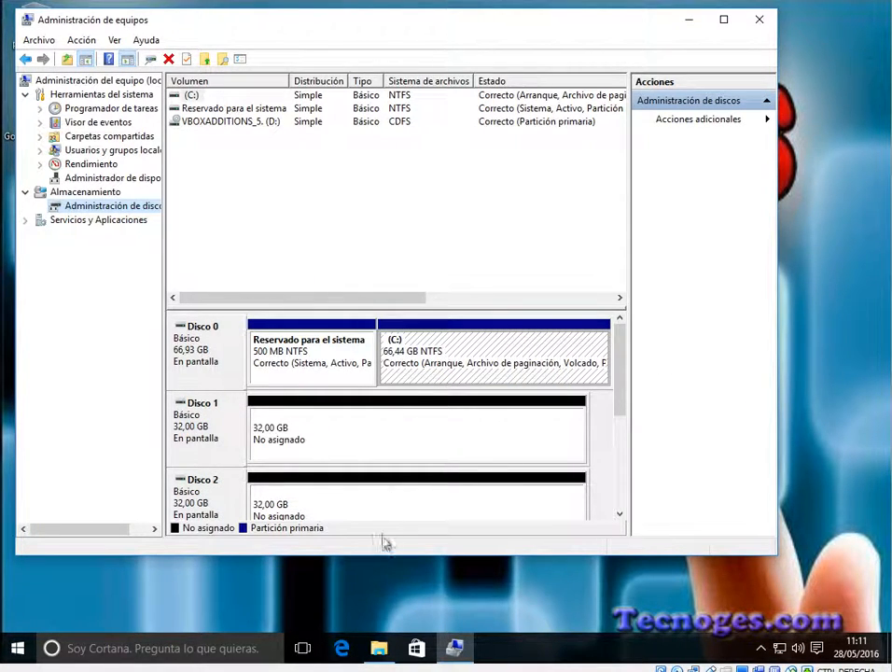
# Step: Refresh Este equipo to check for new drives, and minimize the file explorer window
pyautogui.click(382, 649)
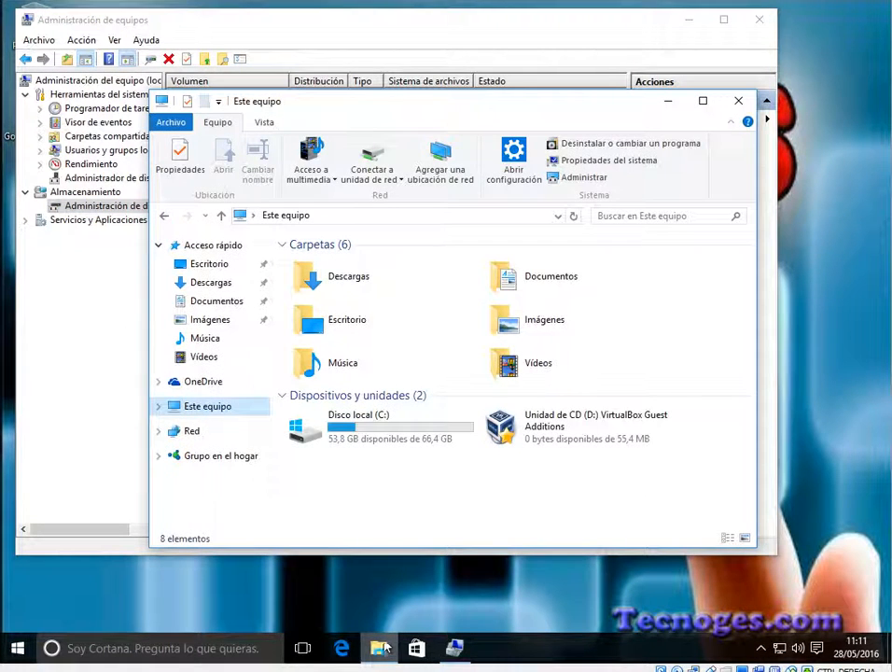
pyautogui.click(574, 216)
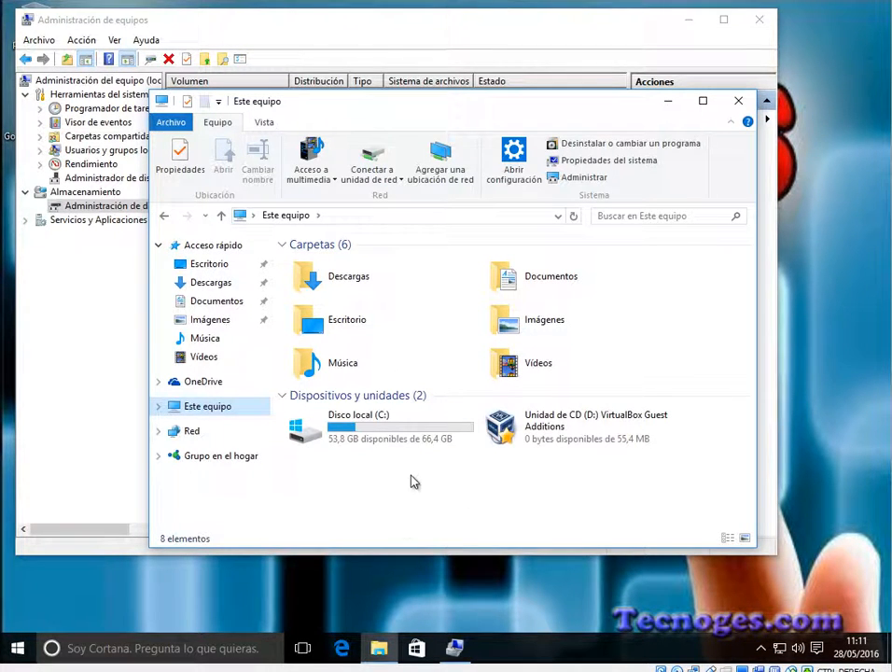
pyautogui.click(668, 102)
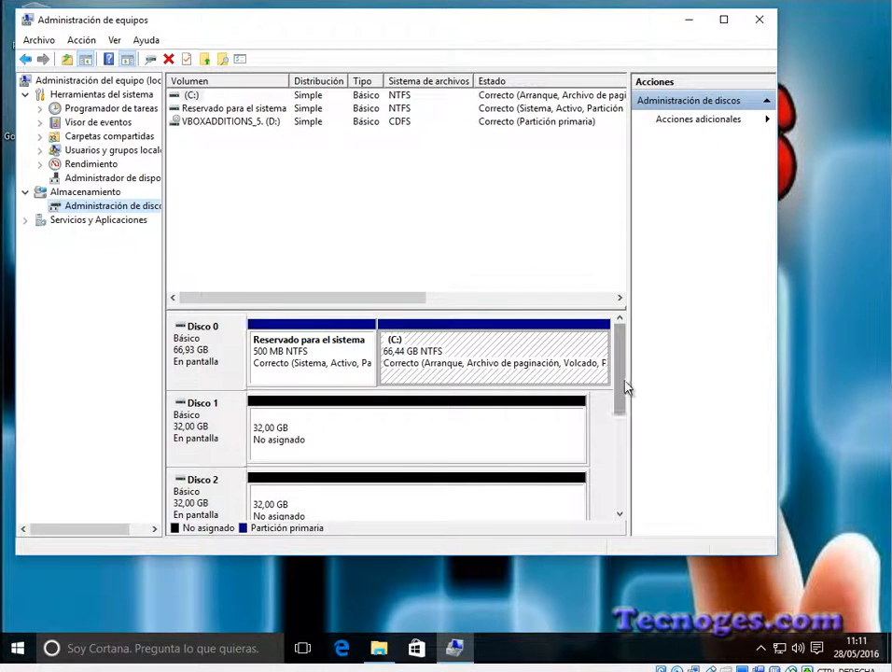
# Step: Enlarge the Administración de equipos window downward so that Disco 0 through Disco 3 fit in the disk view
pyautogui.moveTo(623, 380); pyautogui.dragTo(619, 403)
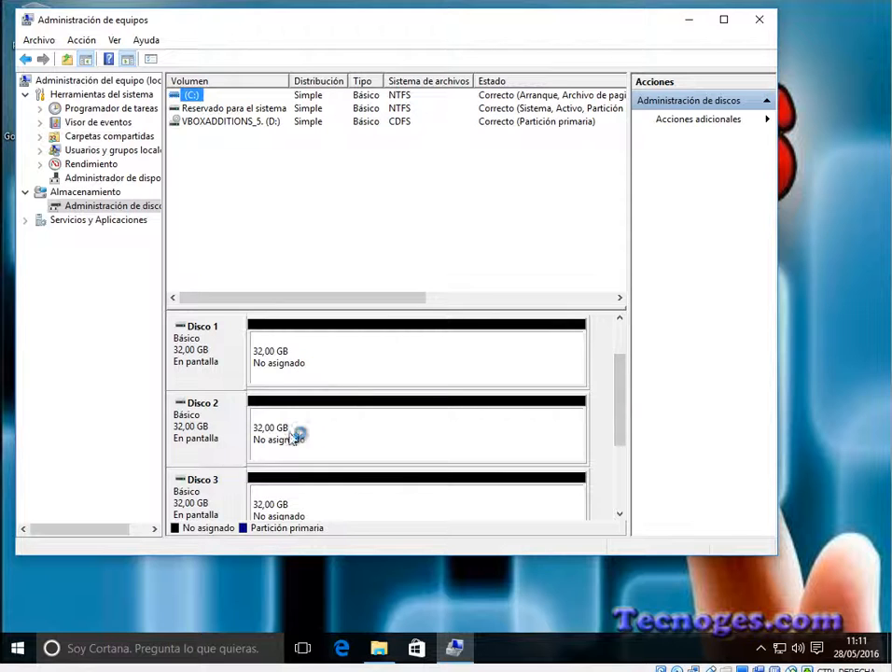
pyautogui.moveTo(306, 557); pyautogui.dragTo(307, 632)
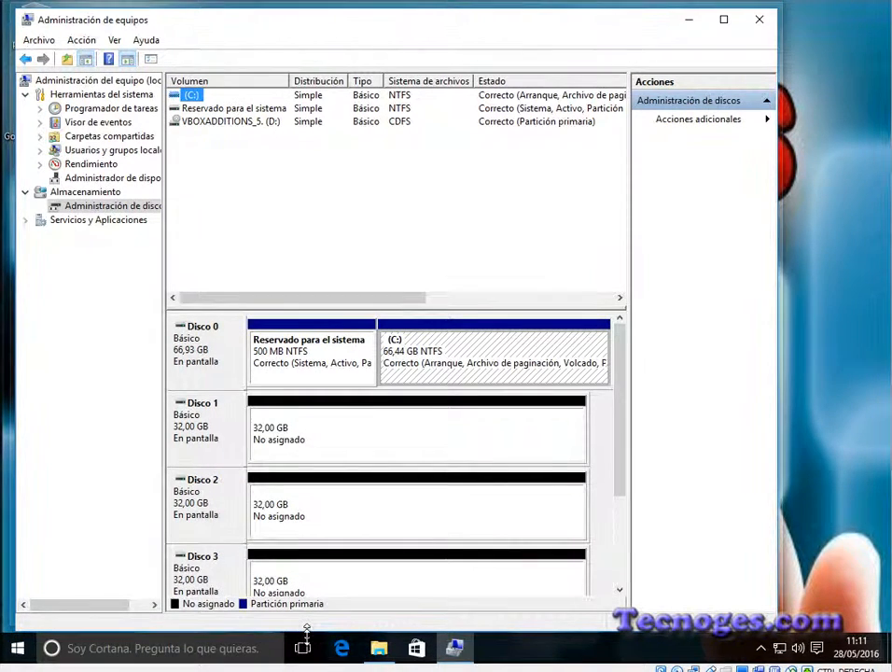
pyautogui.doubleClick(307, 629)
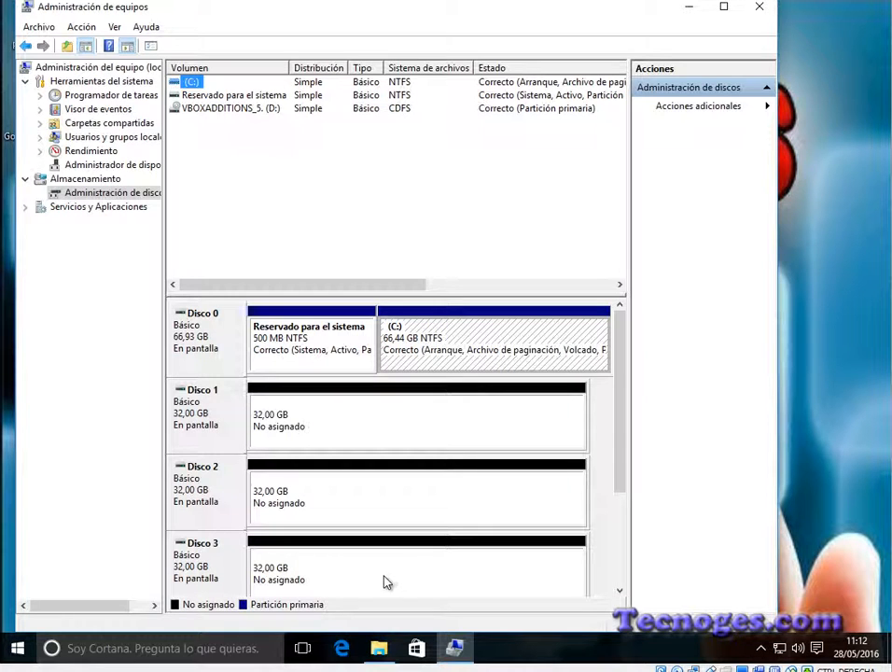
# Step: Create a 32765 MB NTFS simple volume on Disco 1 with letter E and label Nuevo vol, and check it in Este equipo
pyautogui.rightClick(343, 424)
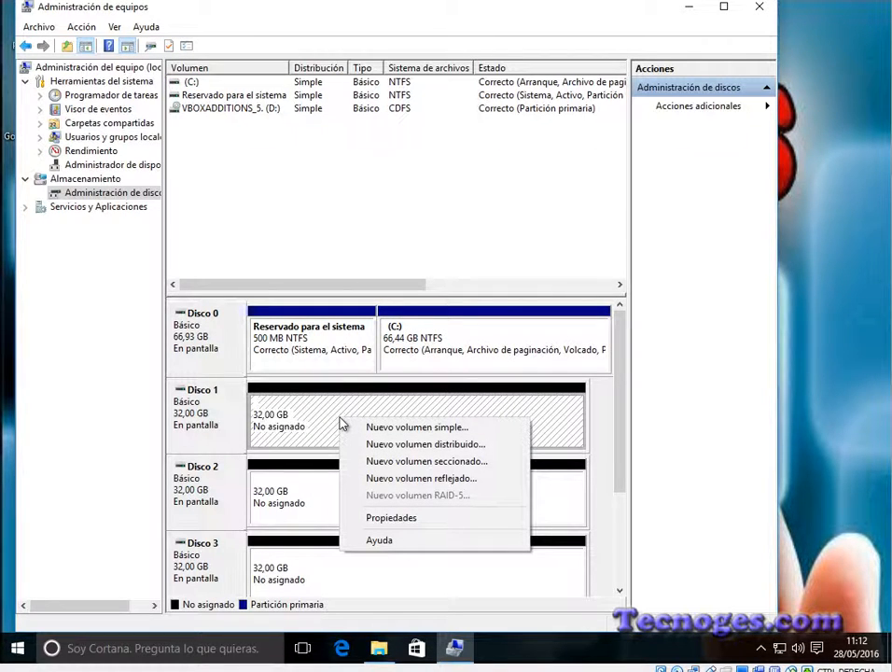
pyautogui.click(431, 428)
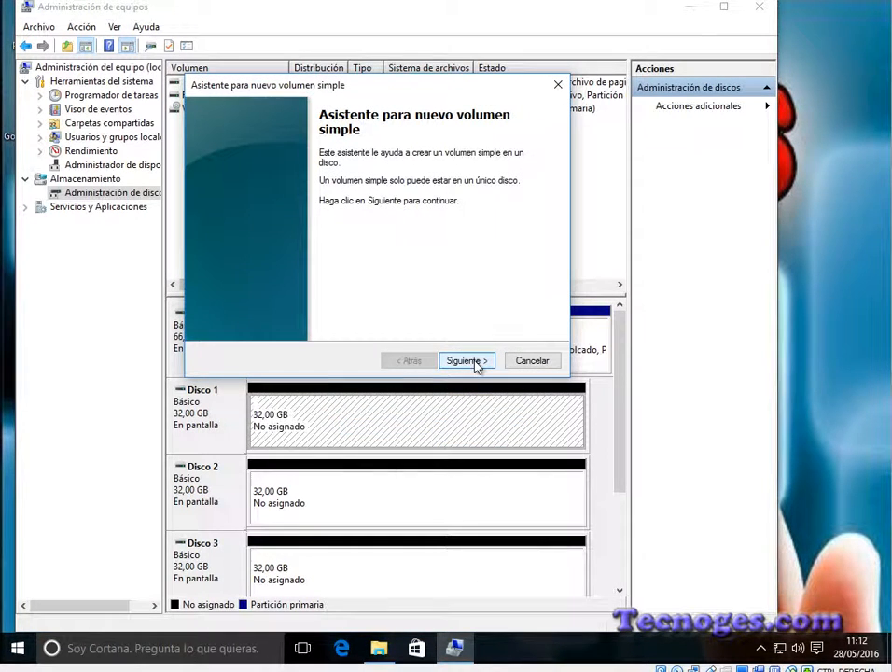
pyautogui.click(475, 363)
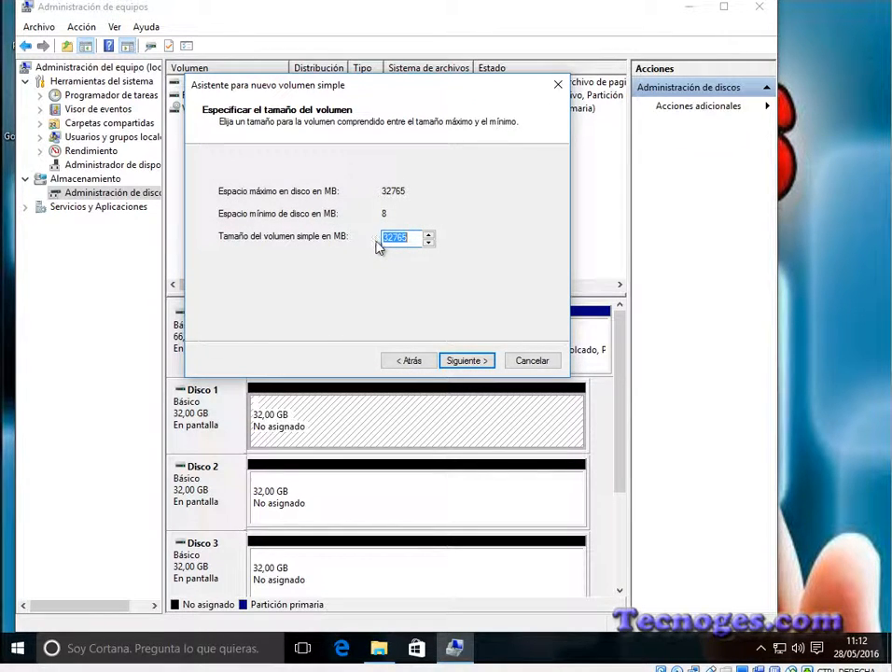
pyautogui.click(466, 362)
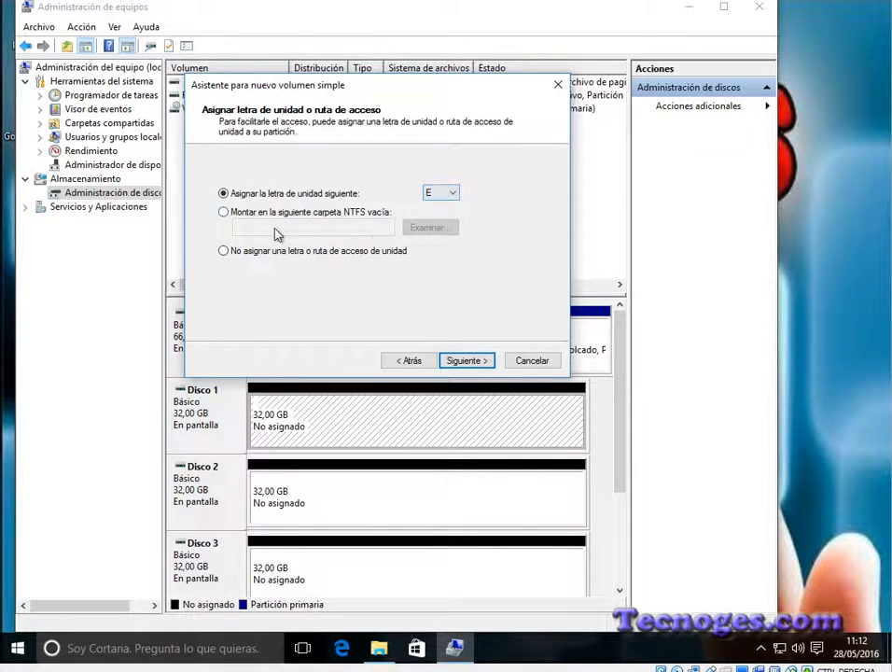
pyautogui.click(466, 361)
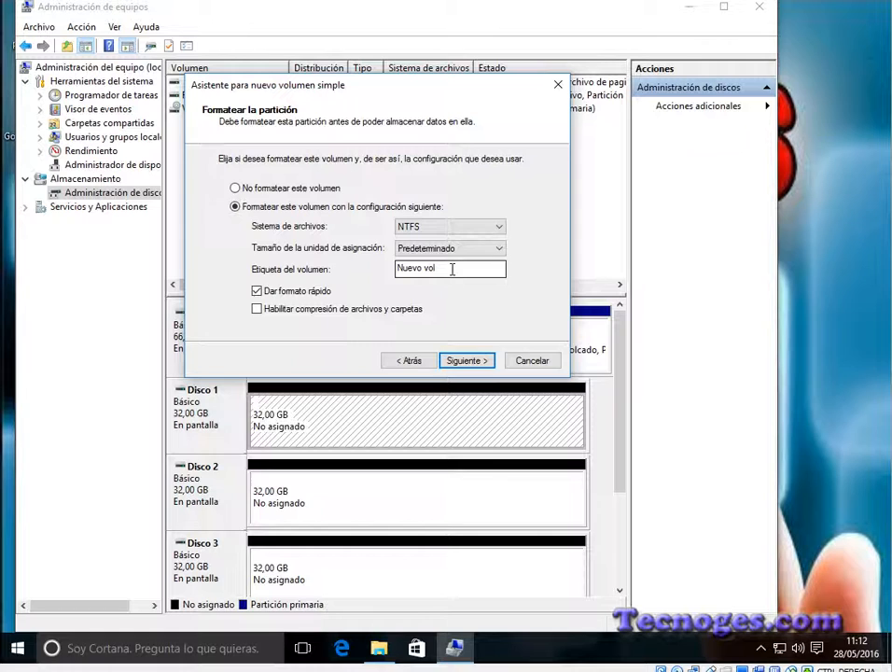
pyautogui.click(469, 361)
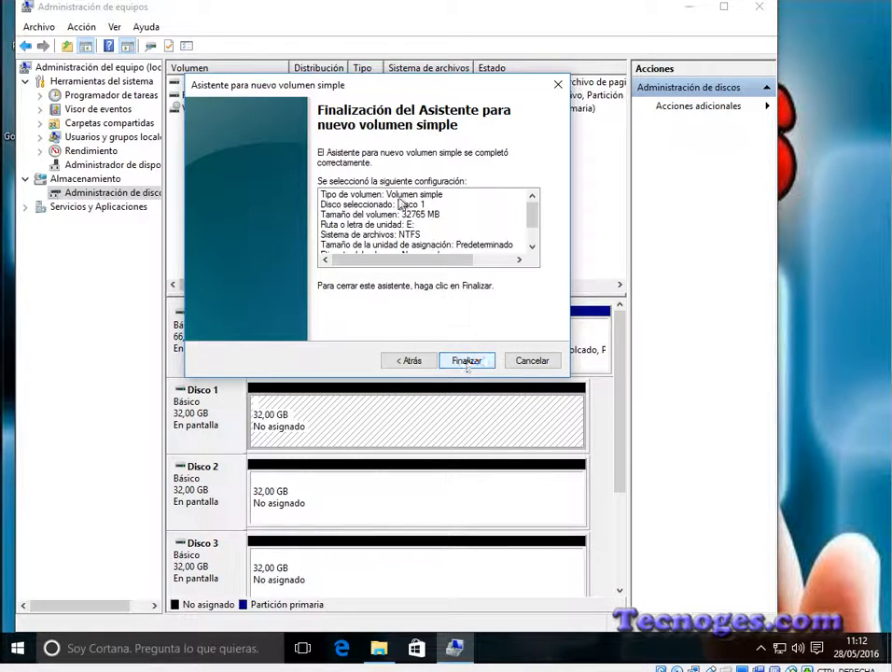
pyautogui.click(467, 361)
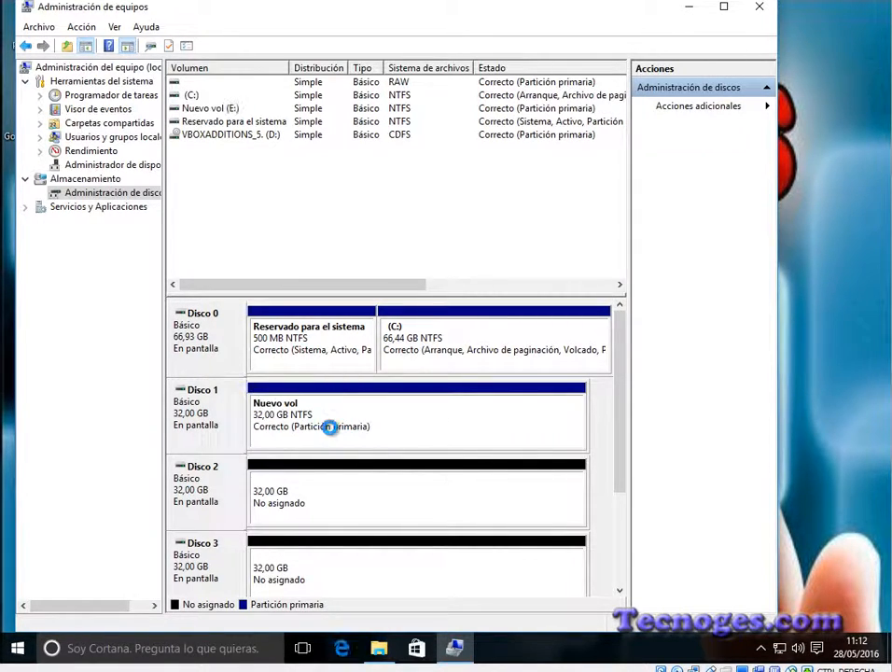
pyautogui.click(377, 648)
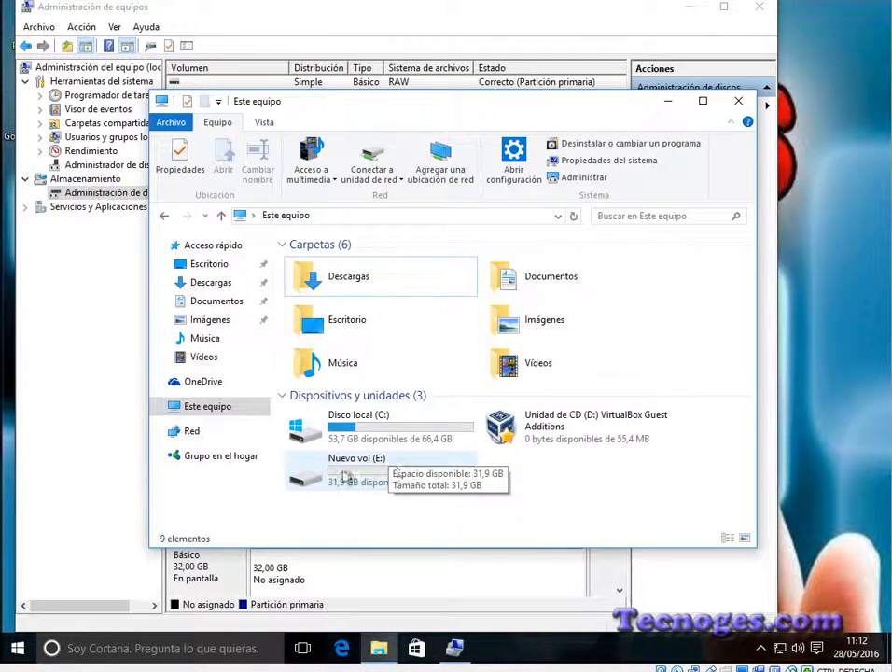
pyautogui.click(668, 102)
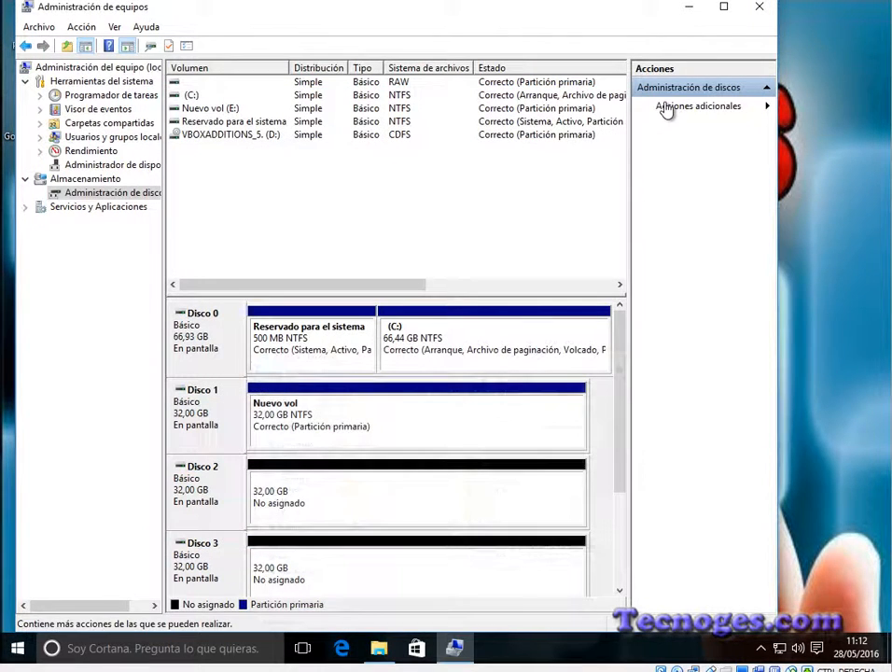
# Step: Create a 12765 MB NTFS simple volume on Disco 2 with letter F and label Nuevo vol, and check it in Este equipo
pyautogui.click(332, 493)
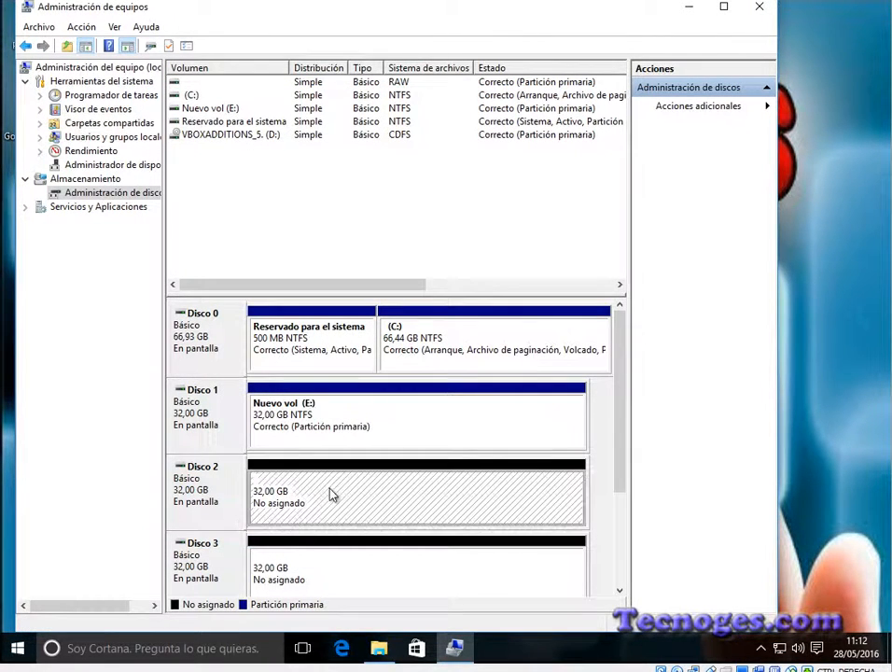
pyautogui.rightClick(341, 494)
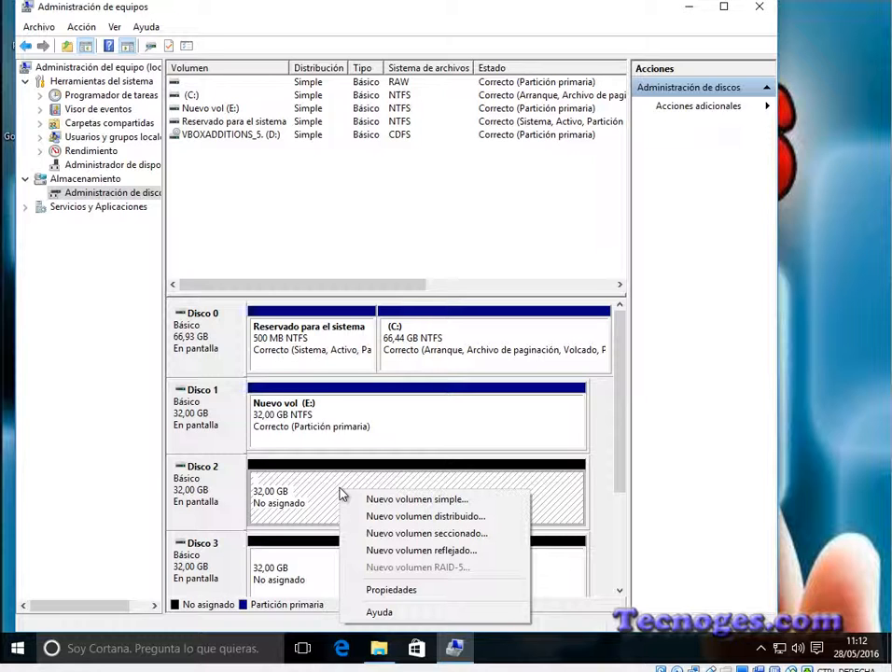
pyautogui.click(407, 504)
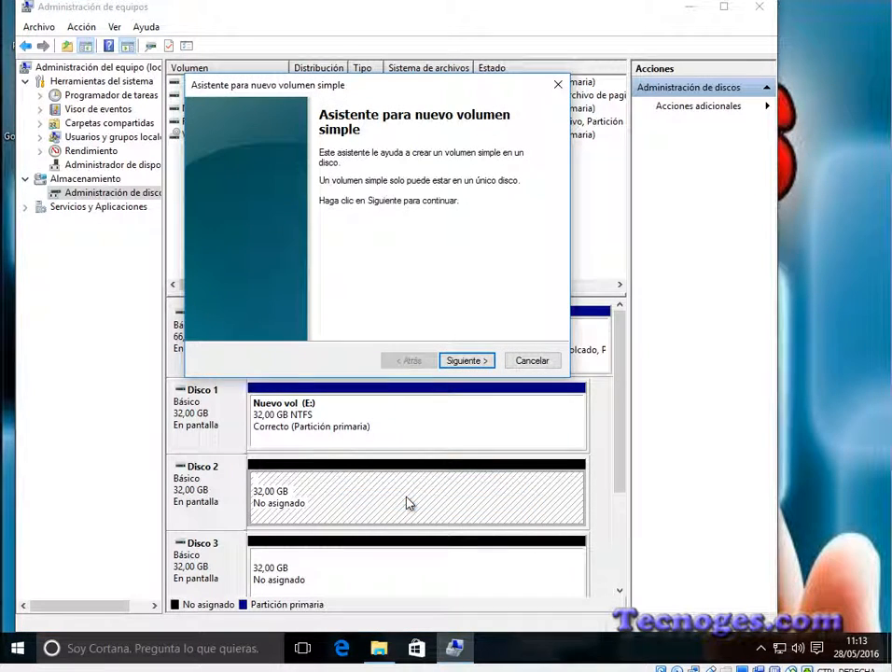
pyautogui.click(485, 363)
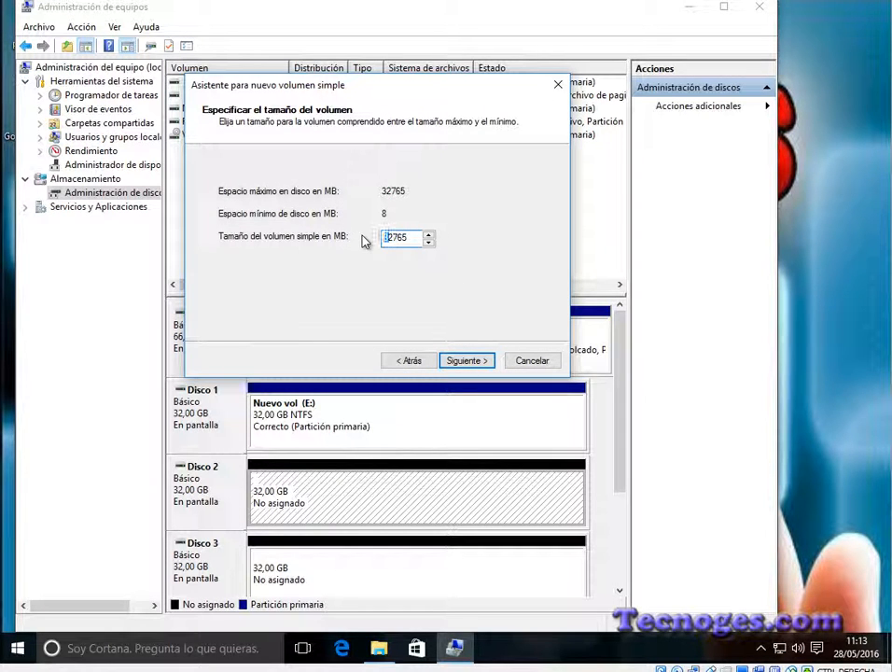
pyautogui.write('1')
pyautogui.click(476, 360)
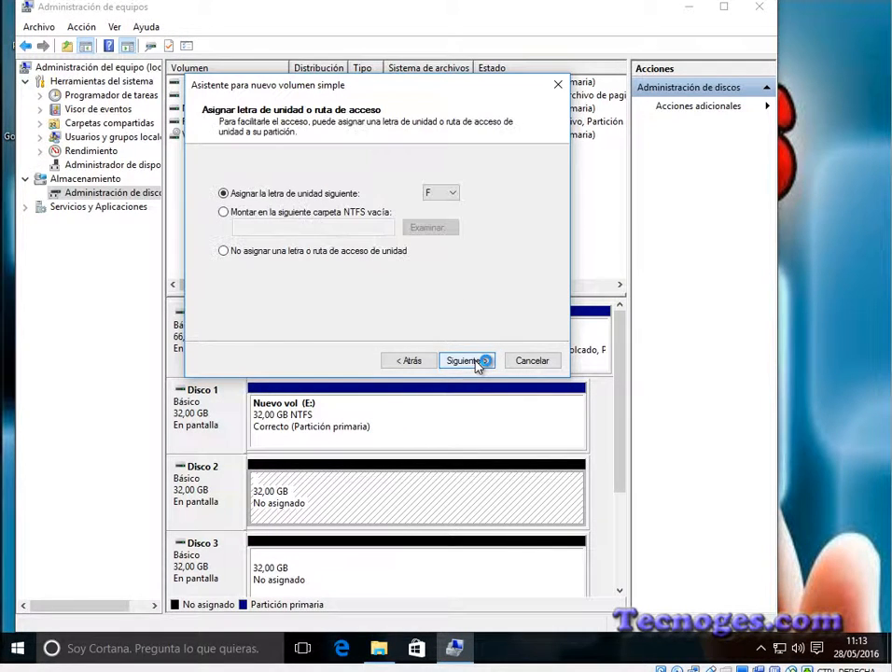
pyautogui.click(476, 360)
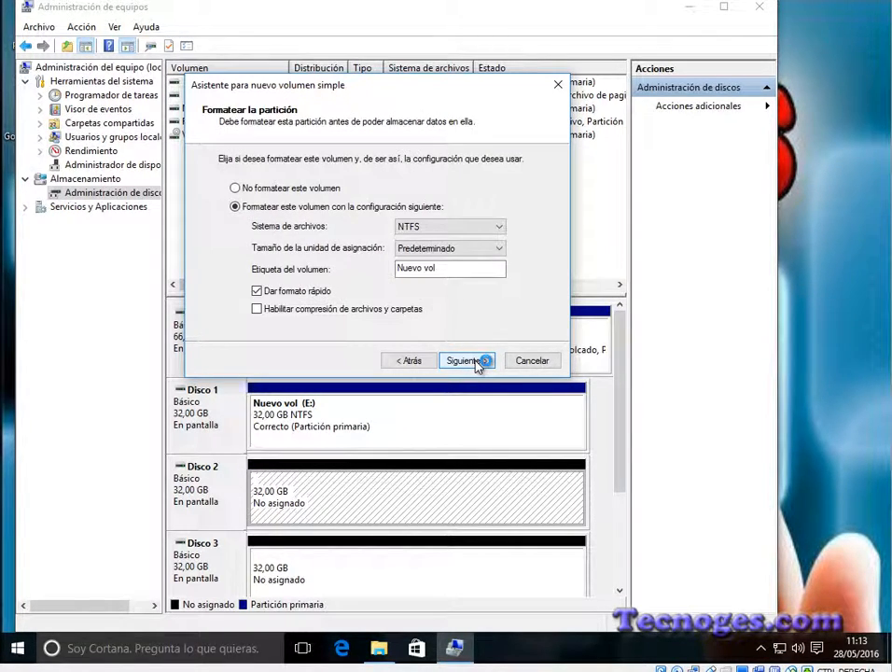
pyautogui.click(476, 360)
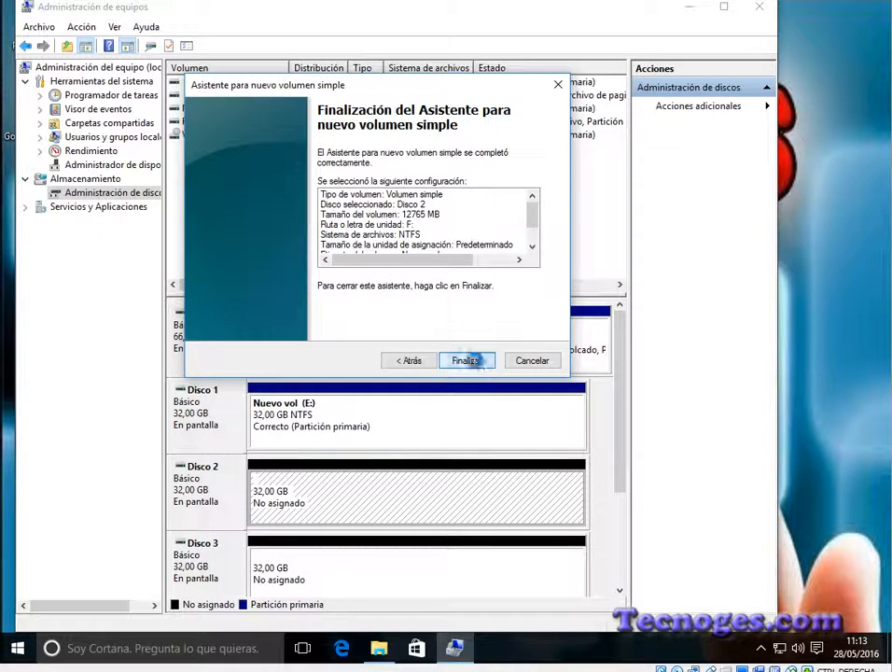
pyautogui.click(472, 360)
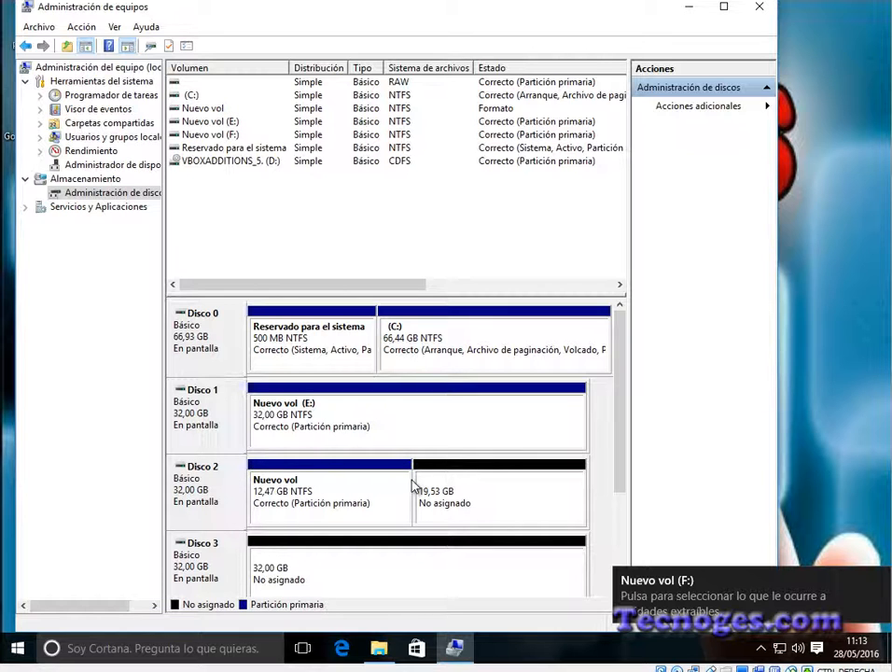
pyautogui.click(379, 649)
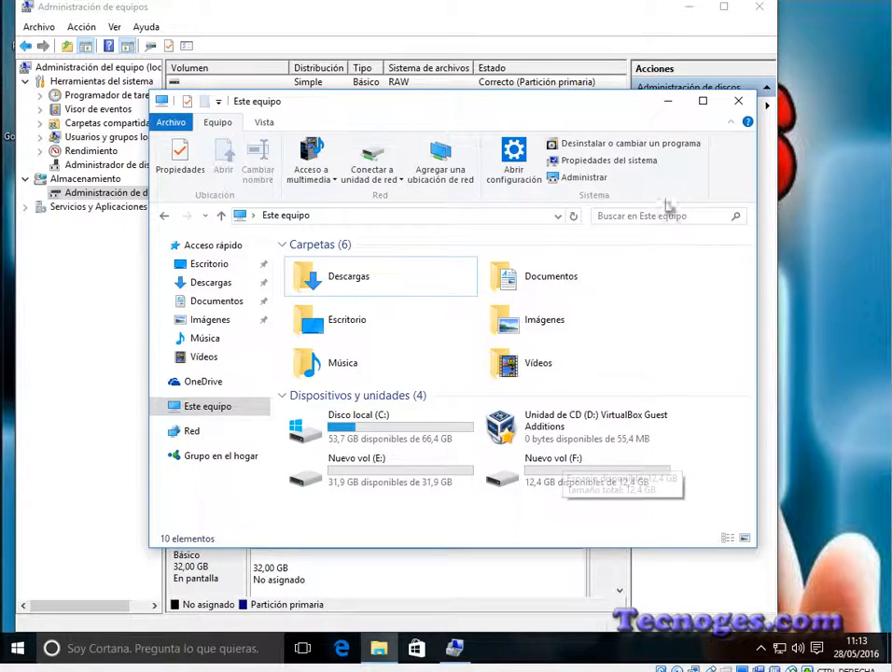
pyautogui.click(670, 104)
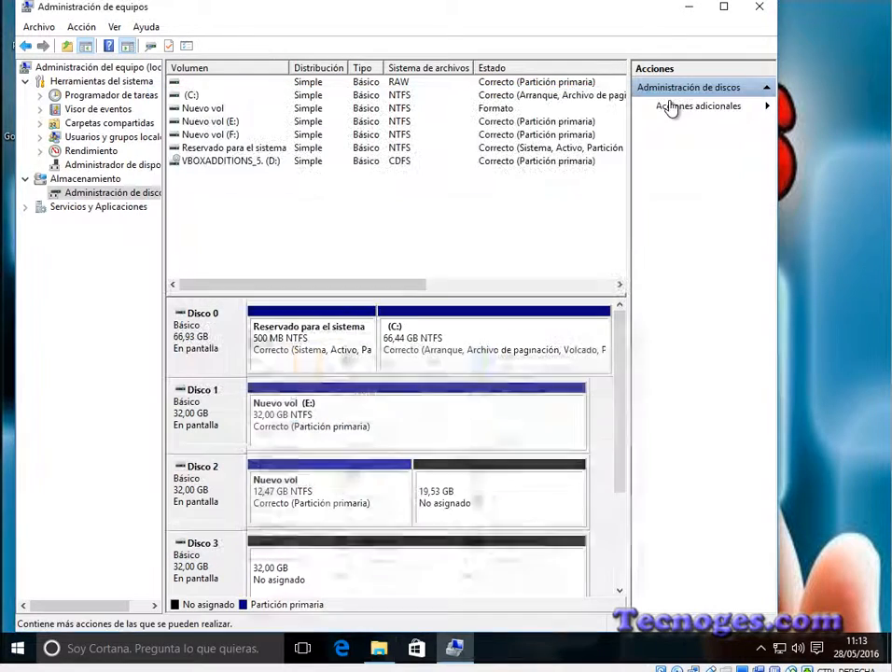
# Step: Create a 10000 MB NTFS simple volume in Disco 2's unallocated space with letter G and label Nuevo vol, and check it in Este equipo
pyautogui.click(497, 486)
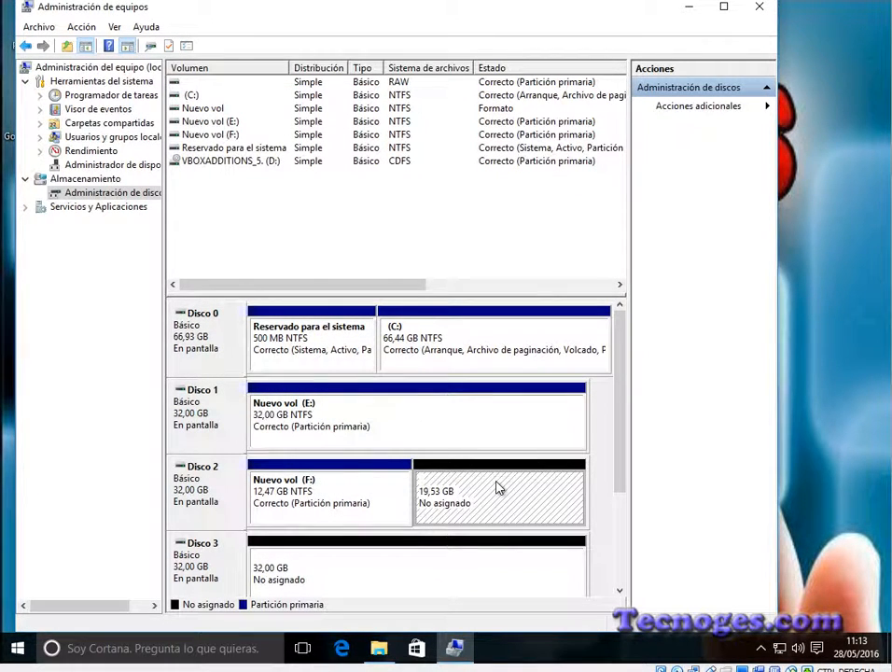
pyautogui.rightClick(496, 484)
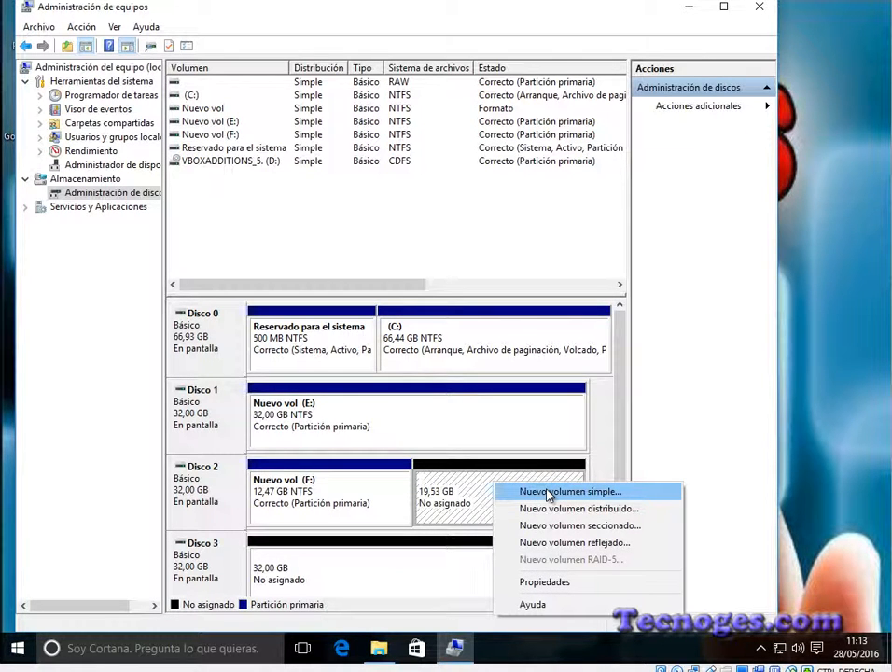
pyautogui.click(548, 493)
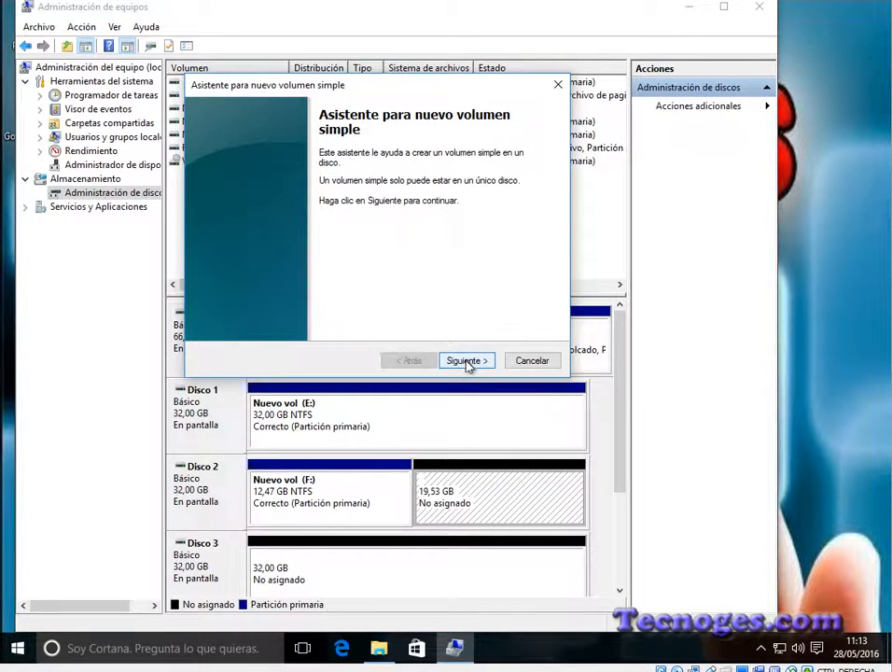
pyautogui.click(465, 361)
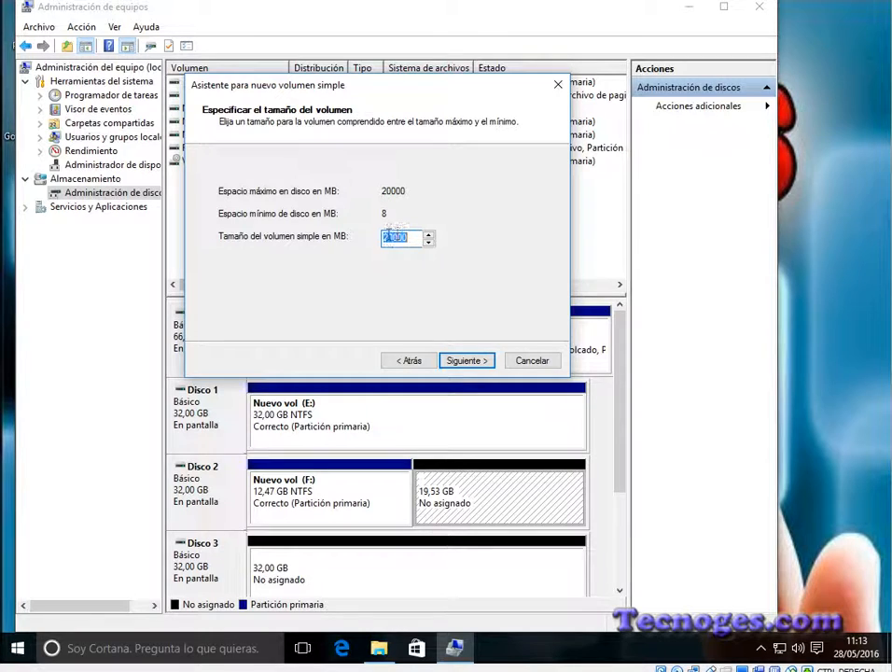
pyautogui.press('BackSpace')
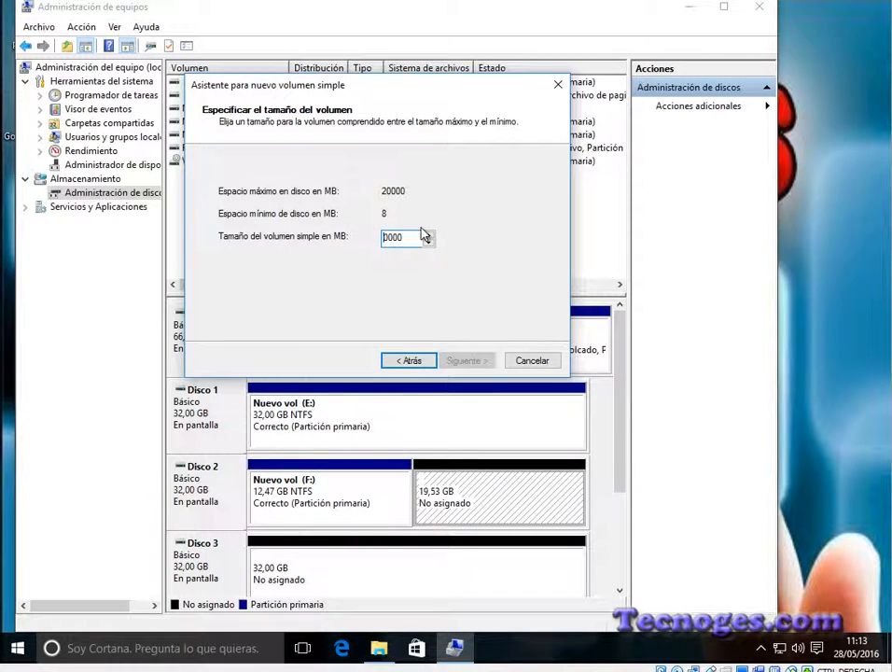
pyautogui.write('1')
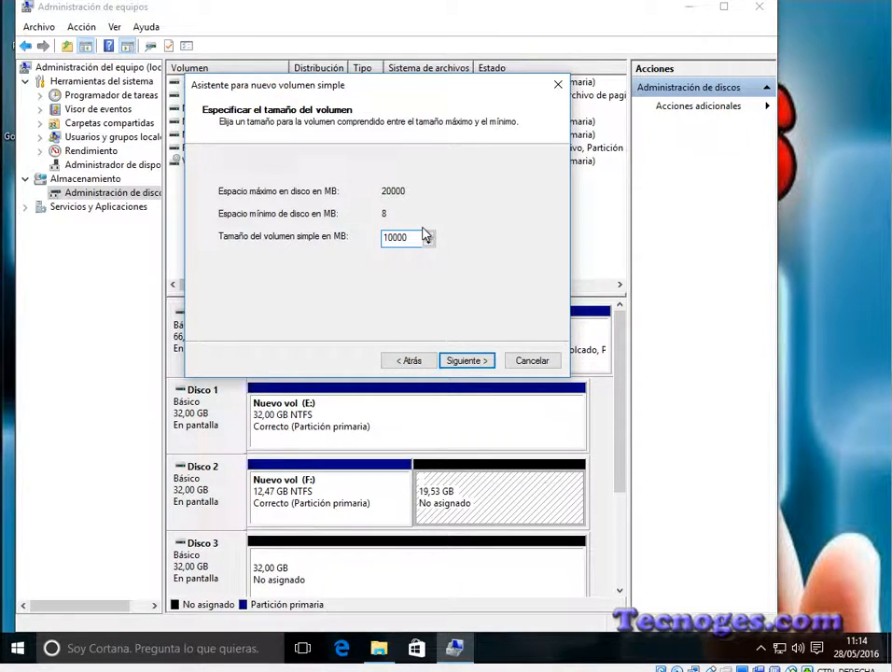
pyautogui.click(470, 362)
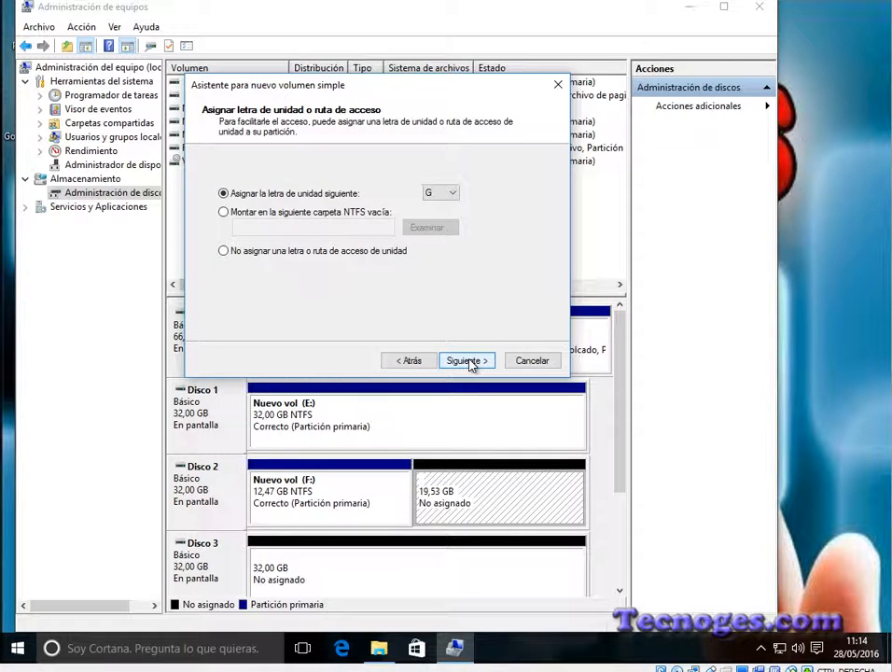
pyautogui.click(466, 361)
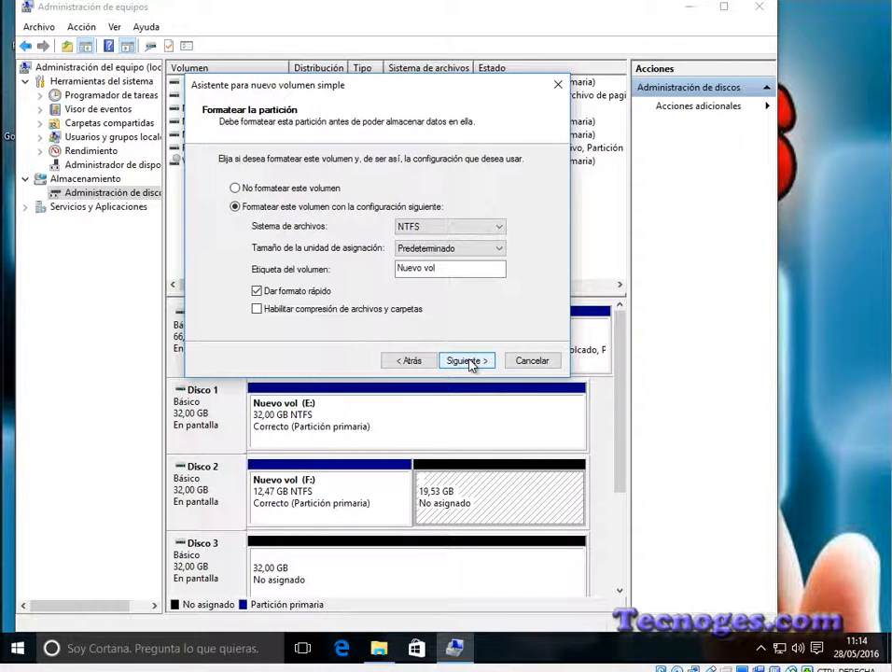
pyautogui.click(466, 361)
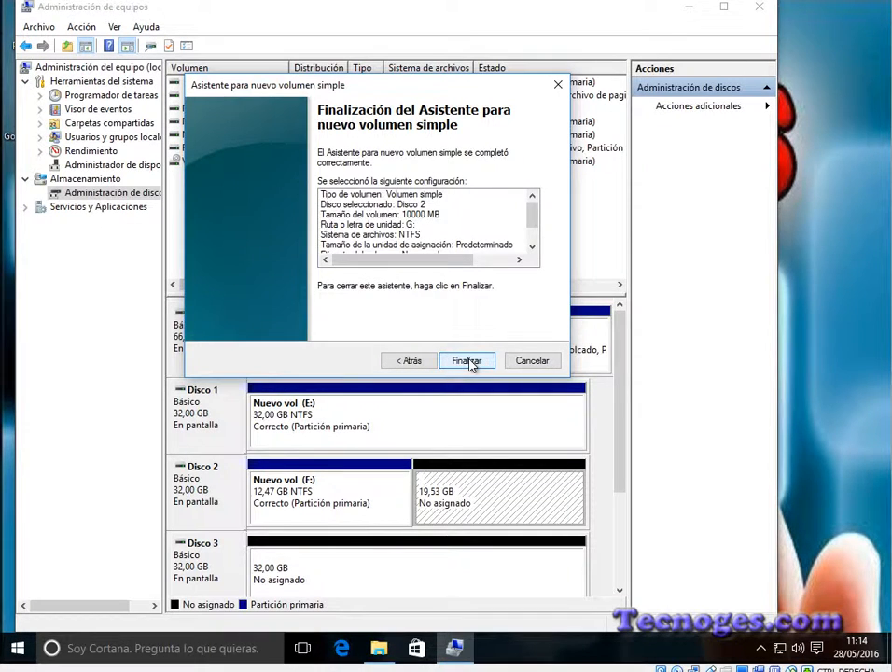
pyautogui.click(466, 361)
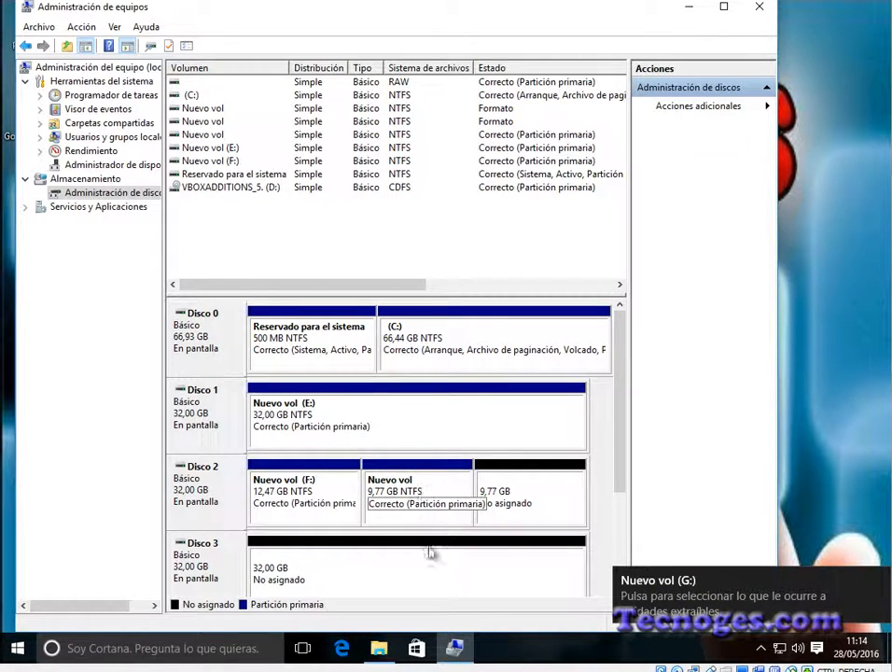
pyautogui.click(382, 649)
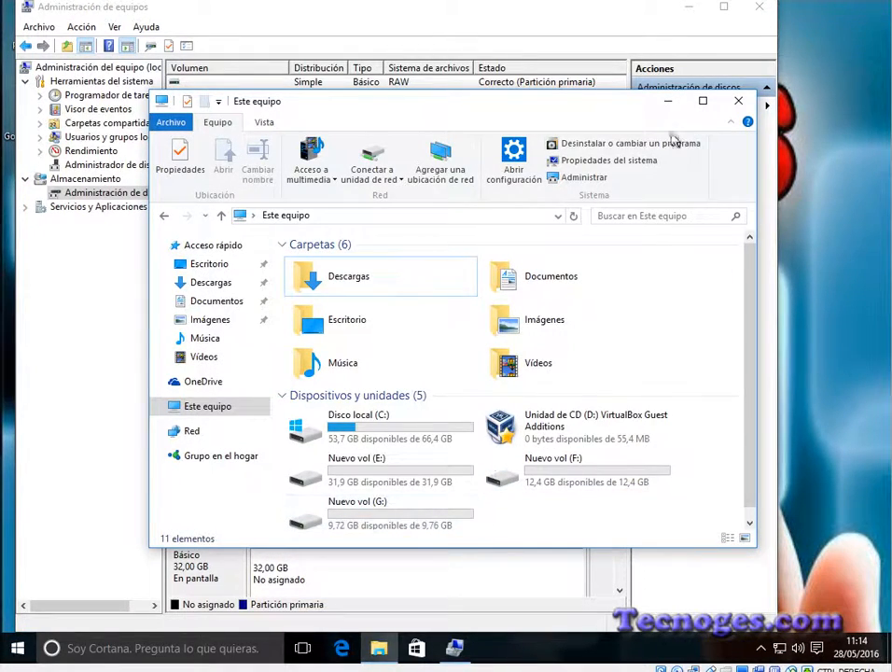
pyautogui.click(668, 99)
# Step: Create an NTFS simple volume in all of Disco 2's remaining 9,77 GB unallocated space with letter H and label Nuevo vol
pyautogui.click(521, 499)
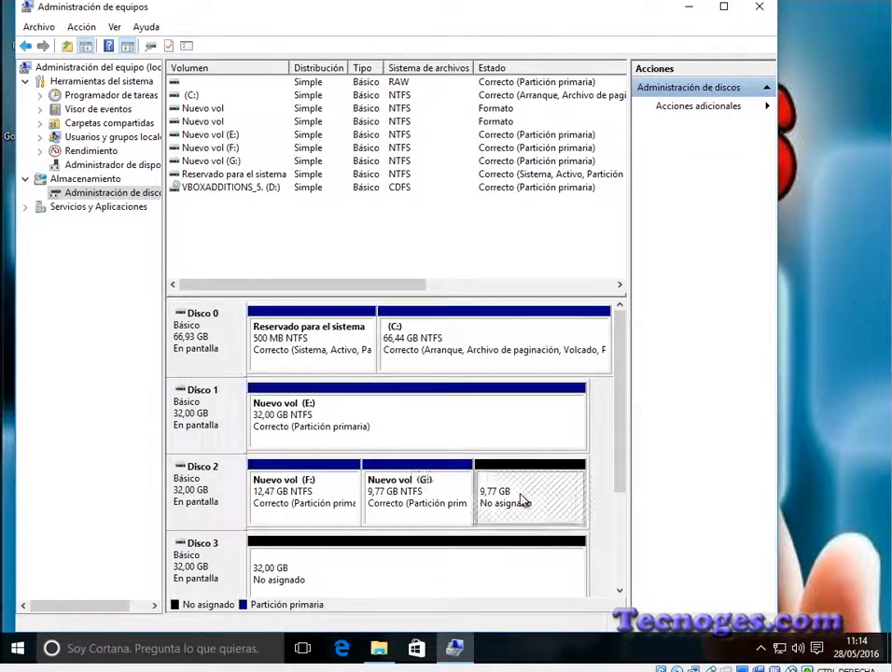
pyautogui.rightClick(529, 486)
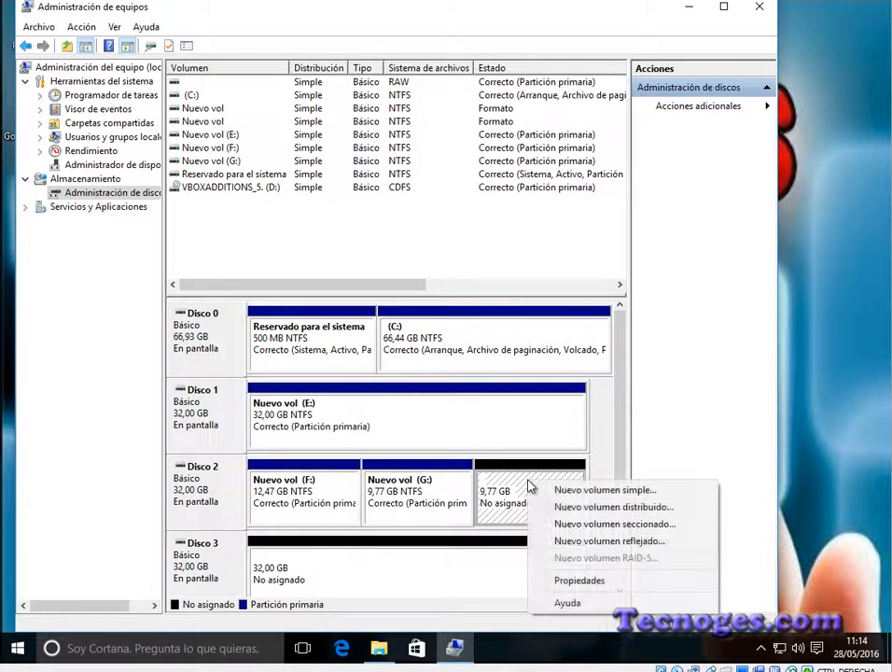
pyautogui.click(579, 490)
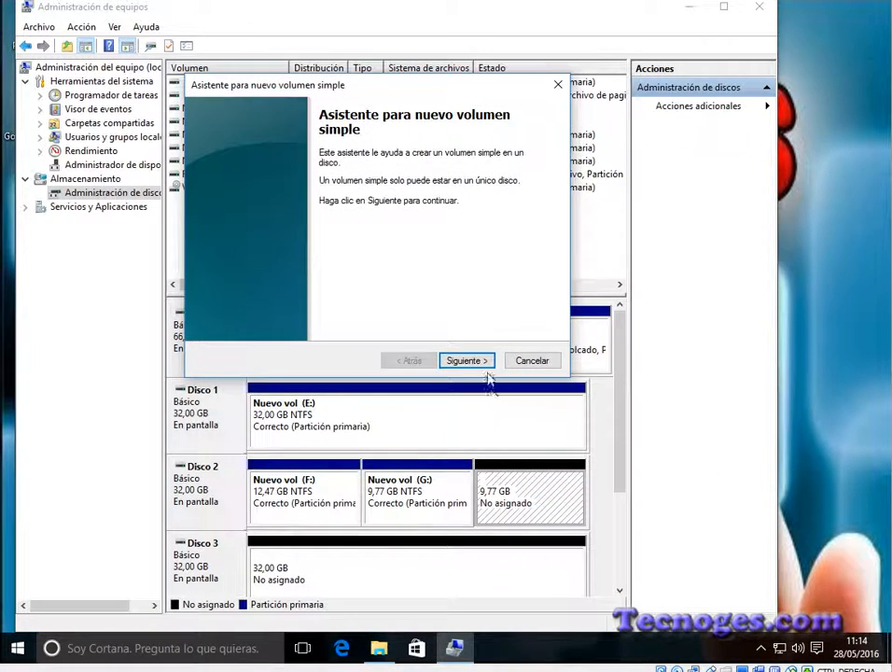
pyautogui.click(480, 361)
pyautogui.click(481, 361)
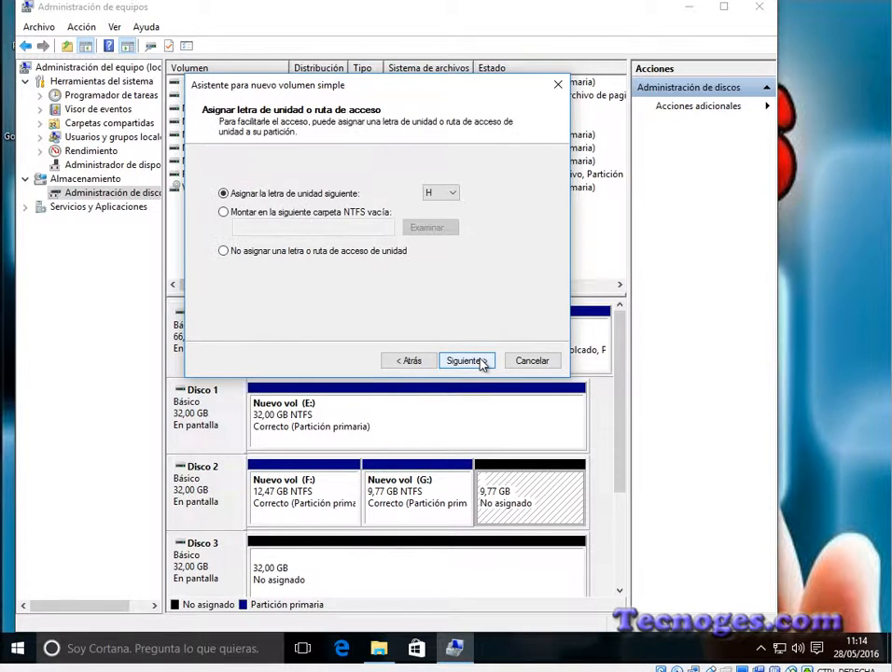
pyautogui.click(481, 361)
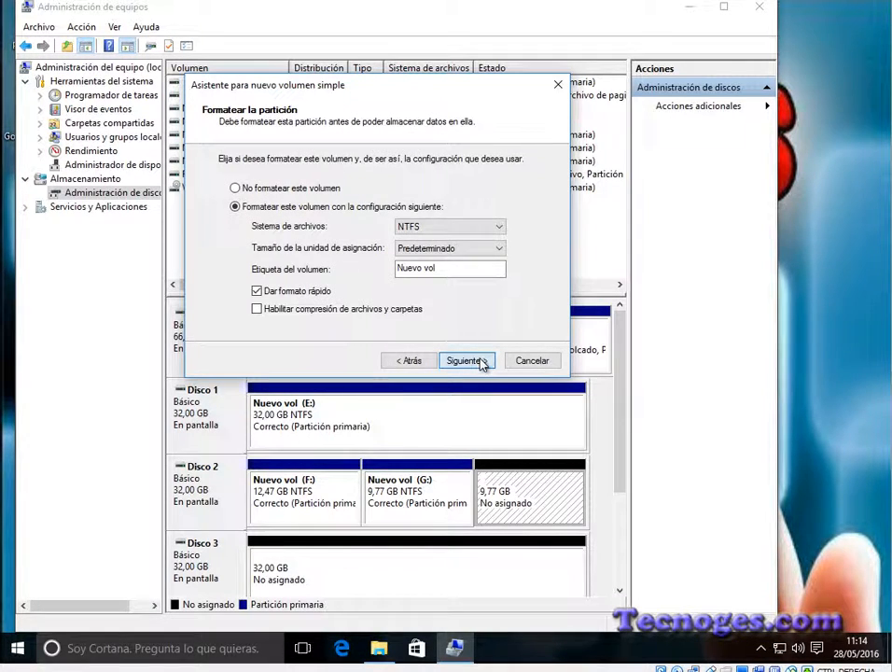
pyautogui.click(481, 361)
pyautogui.click(479, 360)
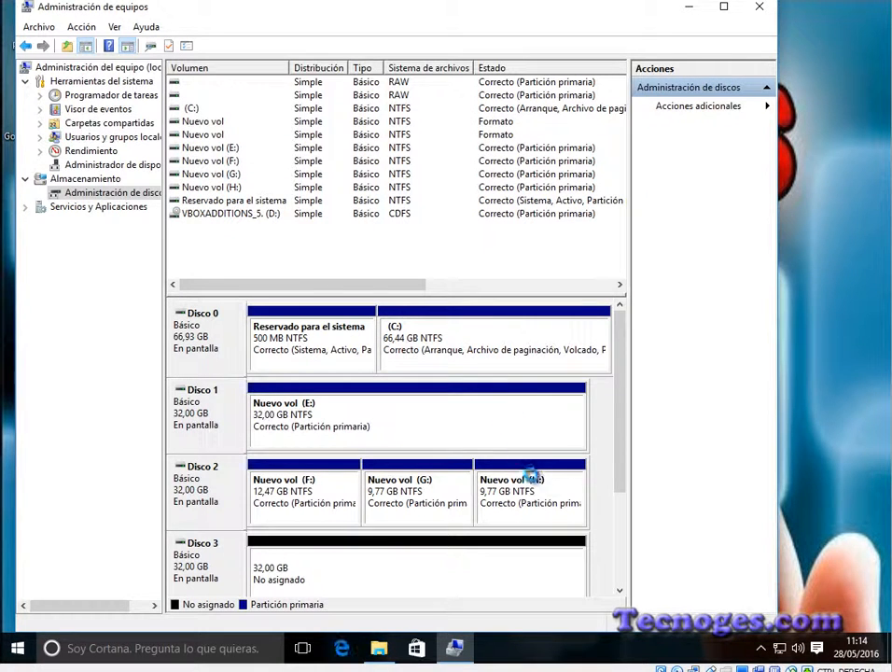
# Step: Examine the drives listed in Este equipo, including the new H: volume, and return to the disk view in Administración de equipos
pyautogui.click(379, 650)
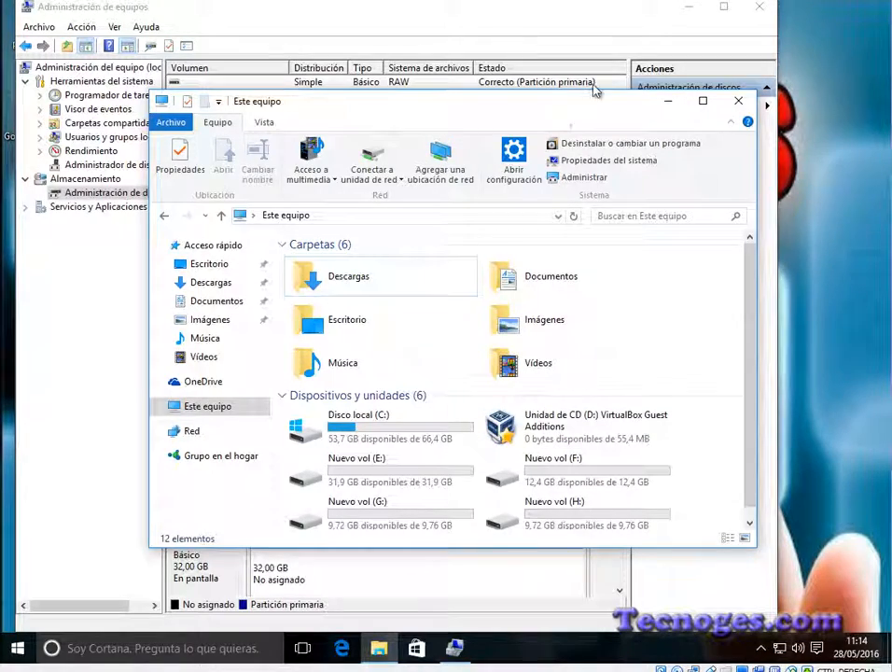
pyautogui.moveTo(562, 117); pyautogui.dragTo(773, 85)
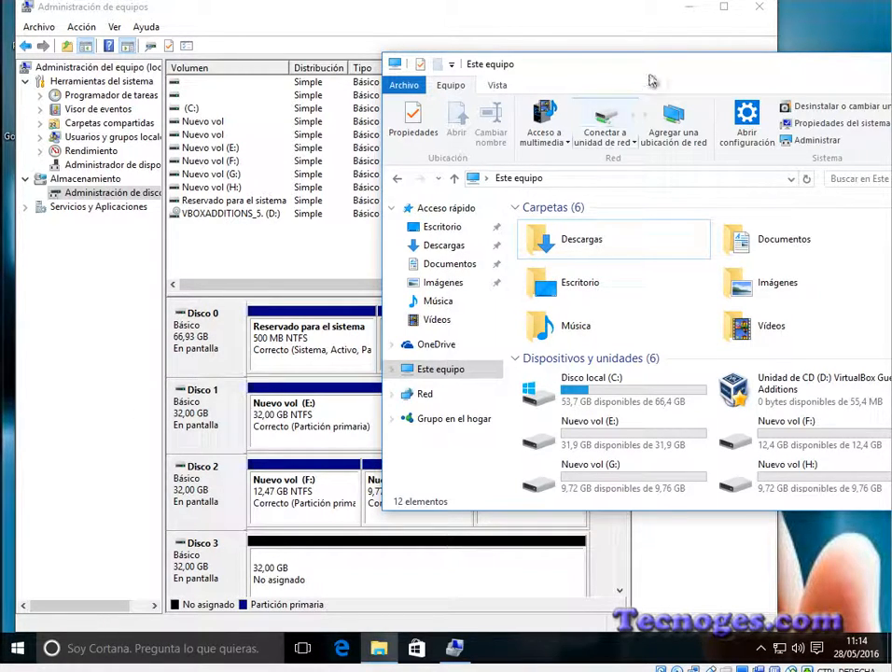
pyautogui.moveTo(631, 74); pyautogui.dragTo(430, 76)
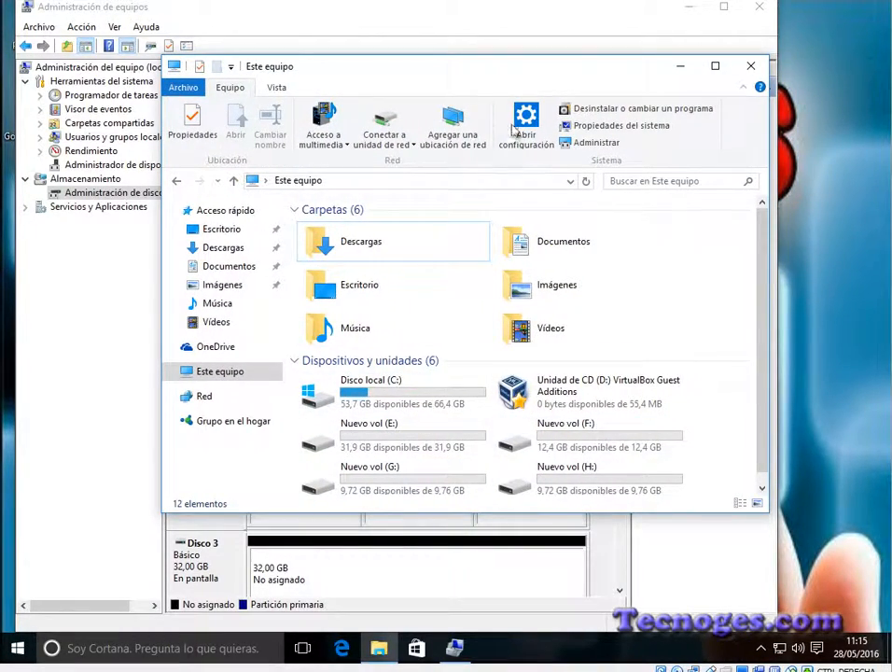
pyautogui.moveTo(462, 77); pyautogui.dragTo(782, 3)
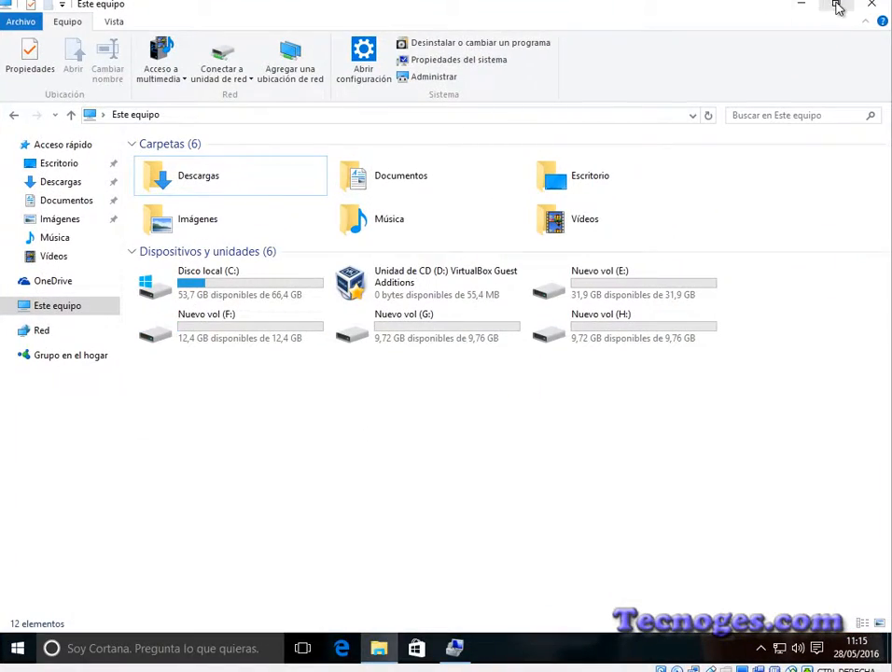
pyautogui.click(836, 6)
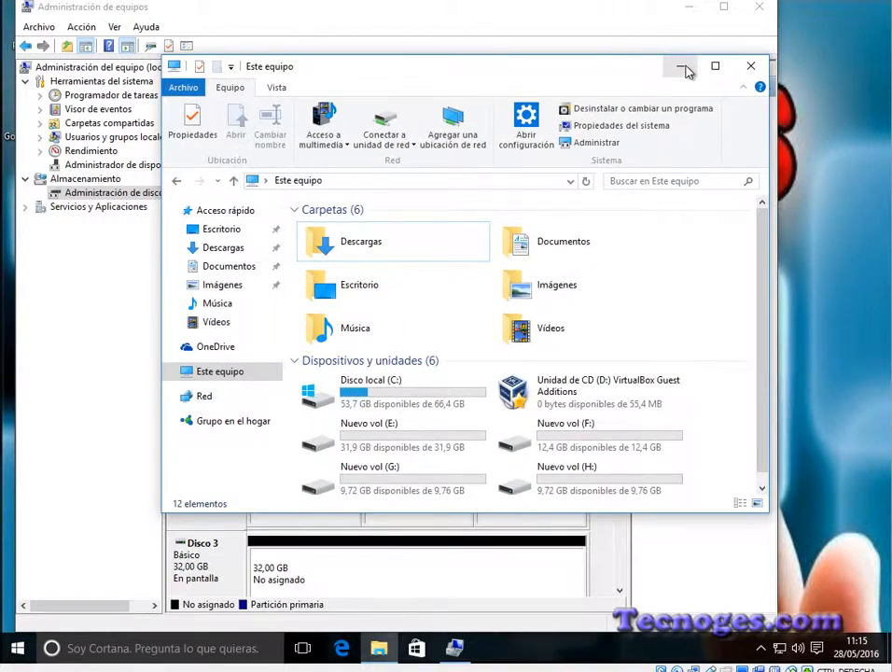
pyautogui.click(683, 67)
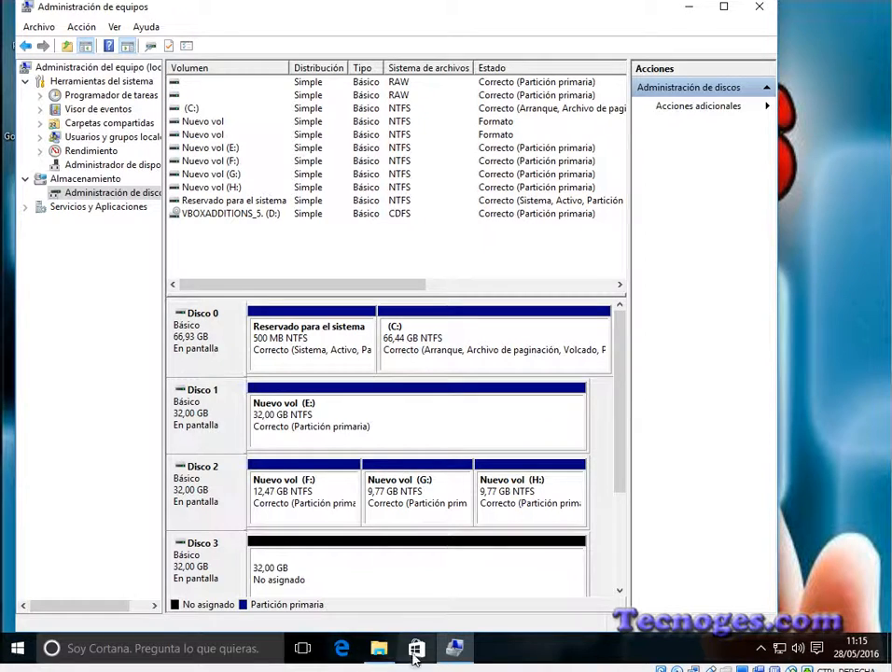
pyautogui.click(379, 648)
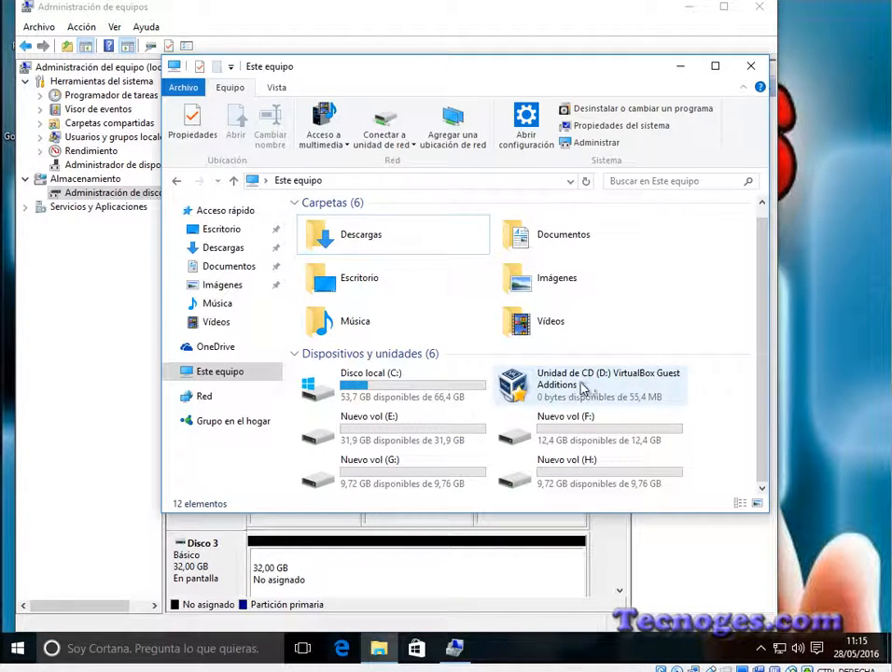
pyautogui.click(99, 557)
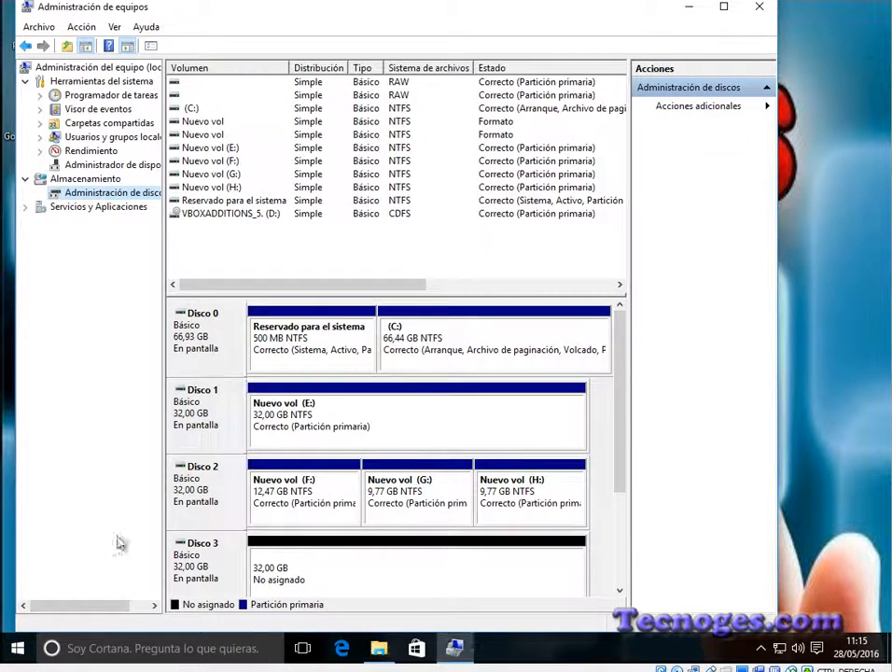
# Step: Create a 5,63 GB NTFS simple volume in Disco 3's unallocated space with letter I and label Nuevo vol
pyautogui.click(318, 577)
pyautogui.rightClick(328, 576)
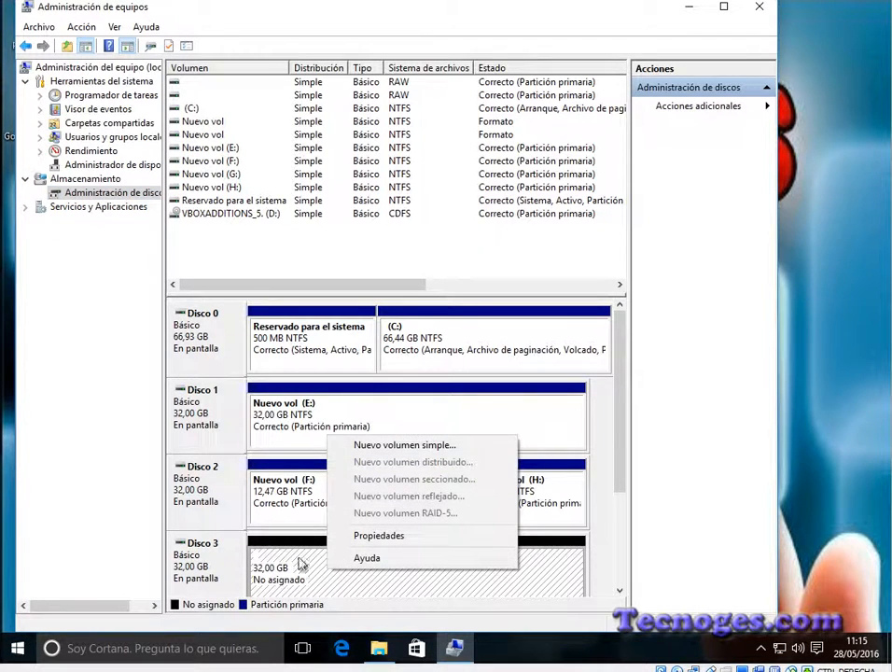
pyautogui.click(407, 448)
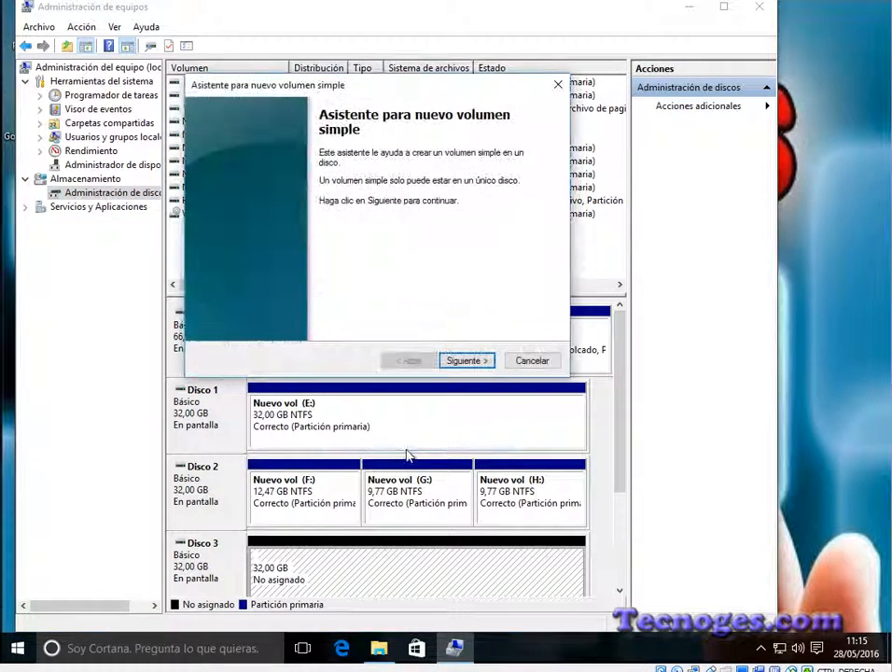
pyautogui.click(478, 365)
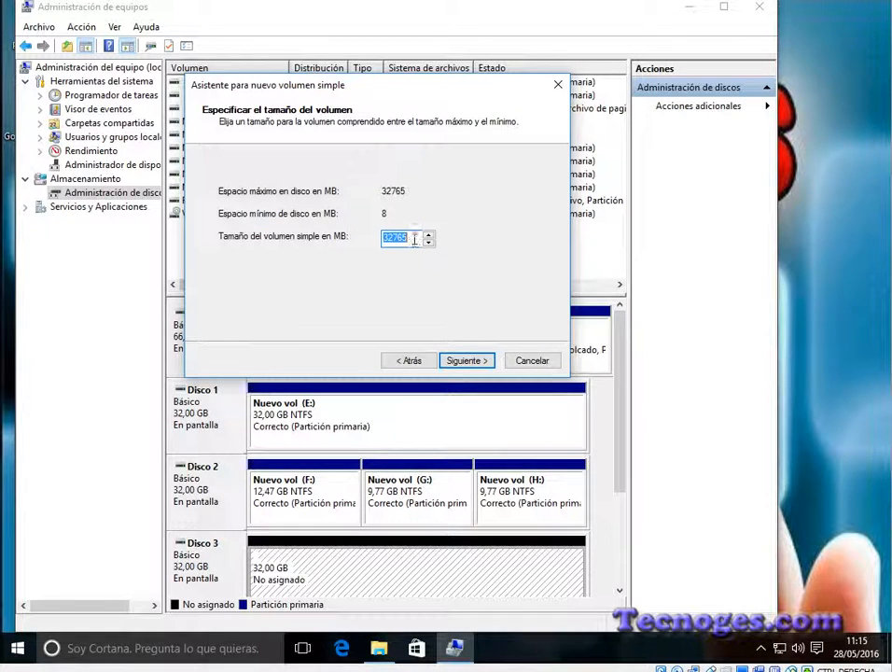
pyautogui.moveTo(392, 237); pyautogui.dragTo(353, 244)
pyautogui.click(464, 361)
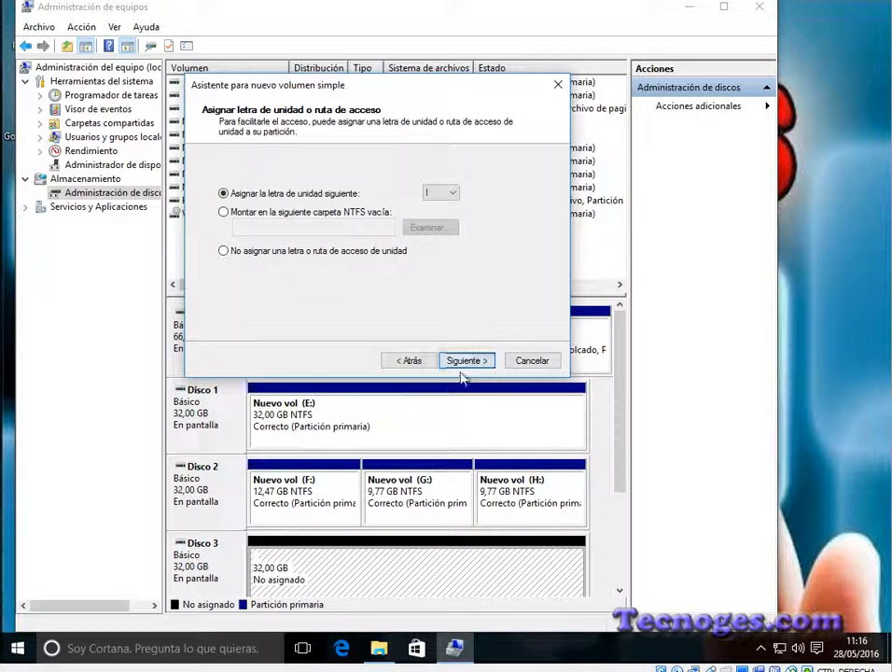
pyautogui.click(467, 364)
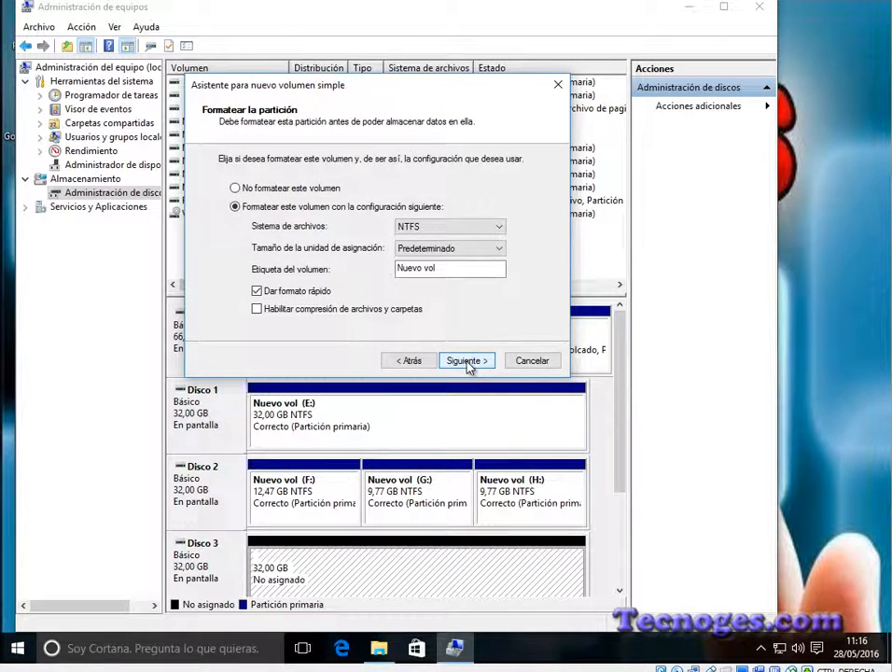
pyautogui.click(467, 362)
pyautogui.click(465, 361)
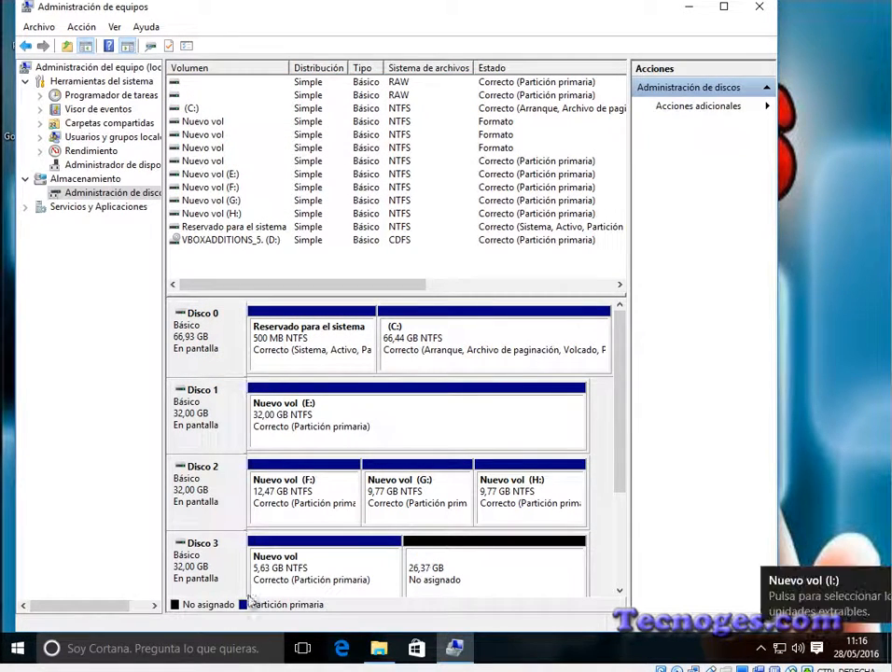
# Step: Create a 5000 MB NTFS simple volume in Disco 3's unallocated space with drive letter J and label Nuevo vol
pyautogui.rightClick(462, 572)
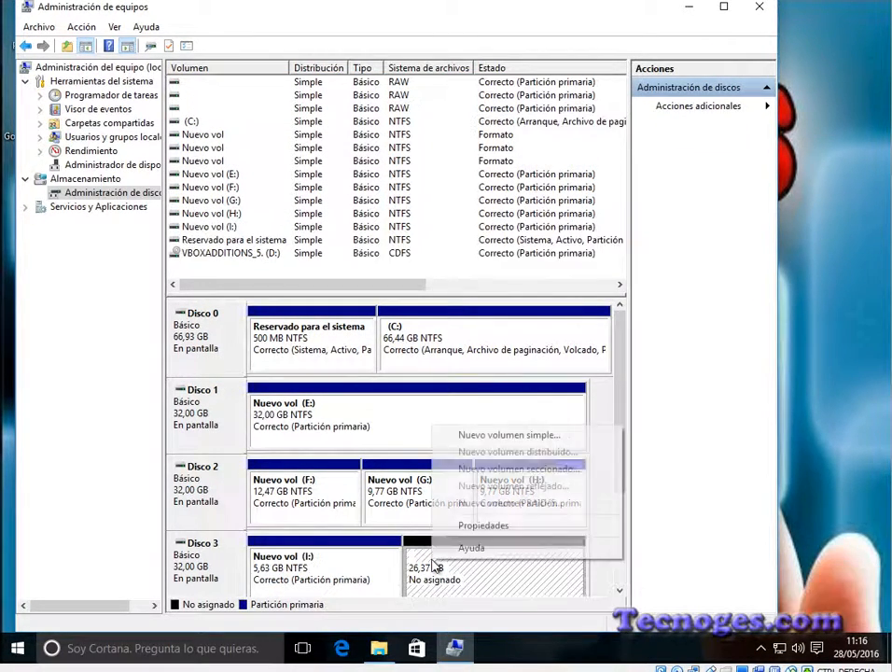
pyautogui.click(505, 438)
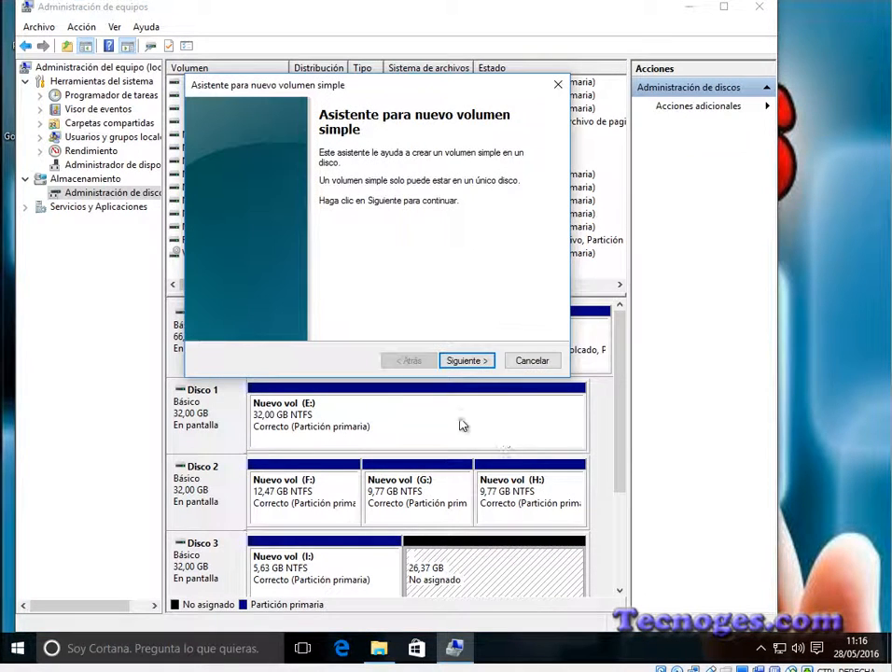
pyautogui.click(480, 363)
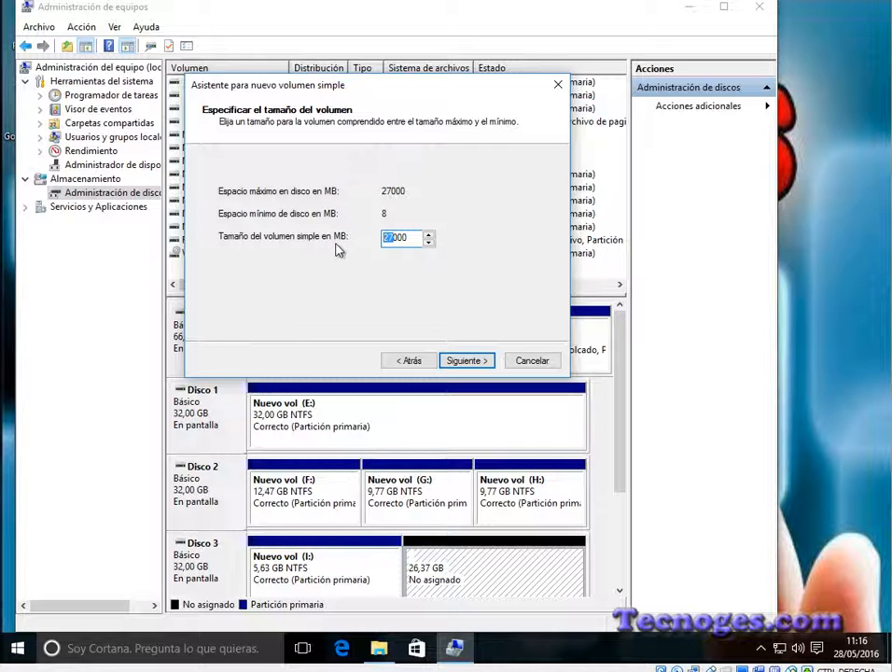
pyautogui.click(464, 361)
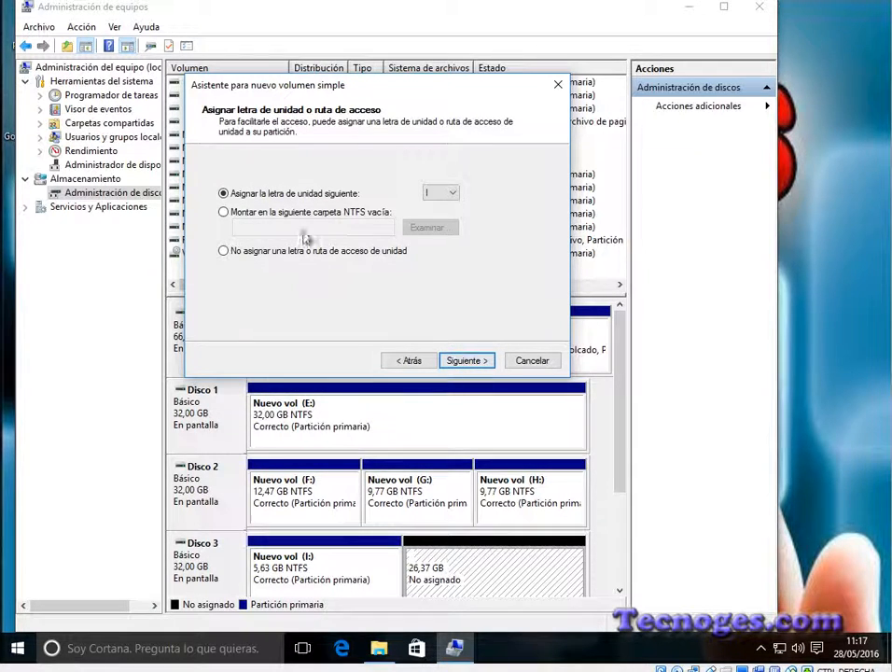
pyautogui.click(455, 194)
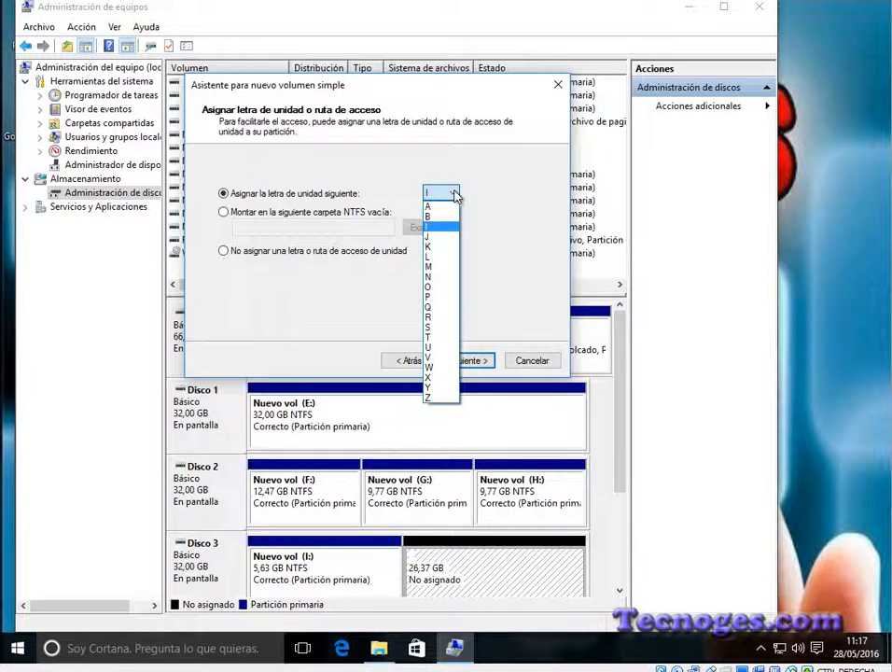
pyautogui.click(434, 236)
pyautogui.click(463, 362)
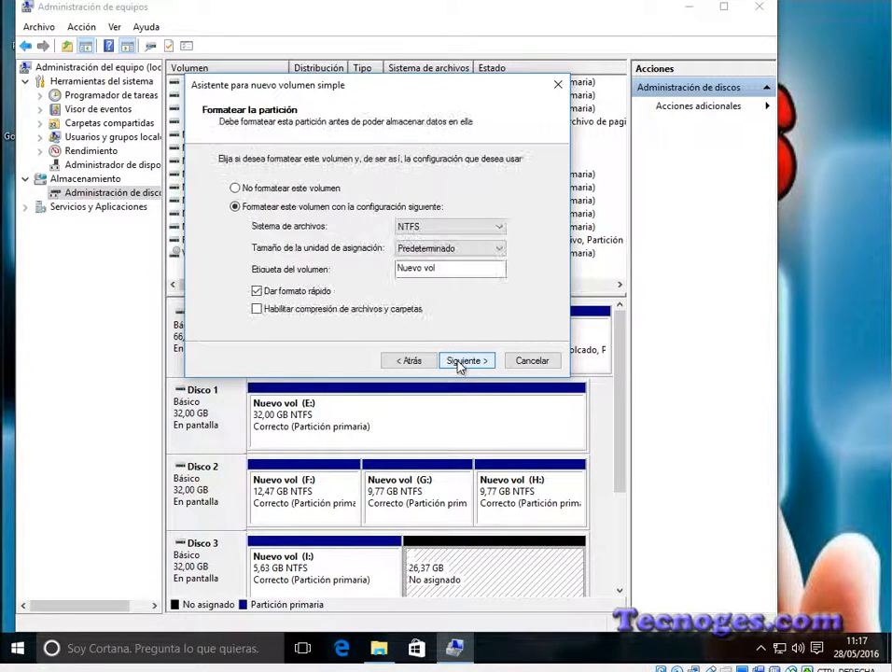
pyautogui.click(464, 361)
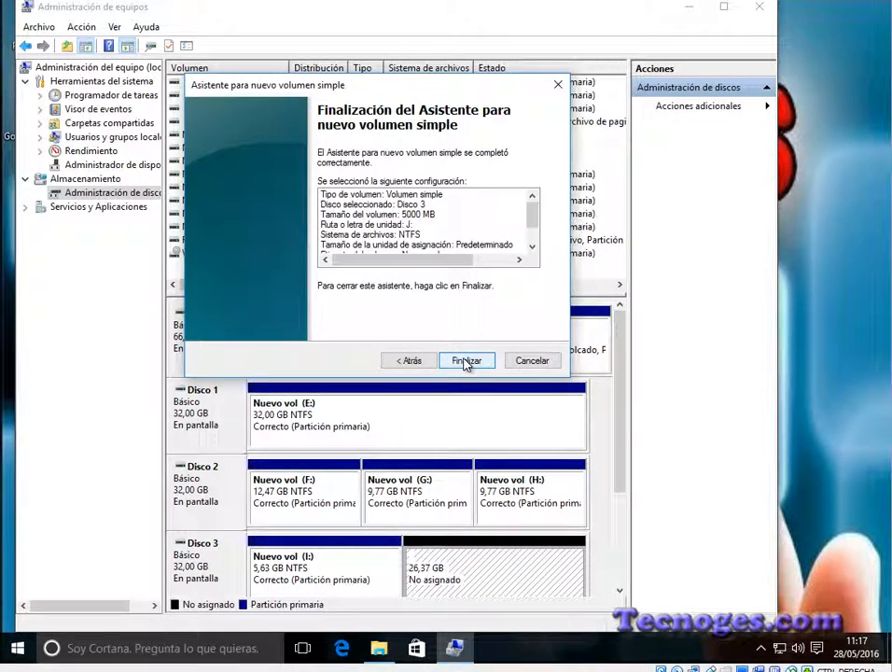
pyautogui.click(465, 361)
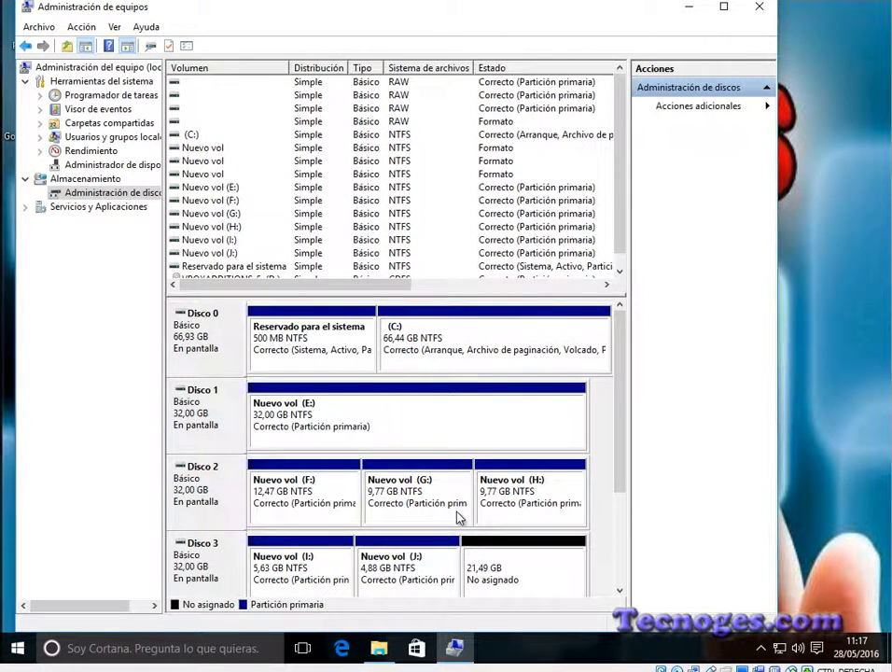
# Step: Create another 5000 MB NTFS simple volume in Disco 3's unallocated space with letter K and label Nuevo vol
pyautogui.rightClick(490, 570)
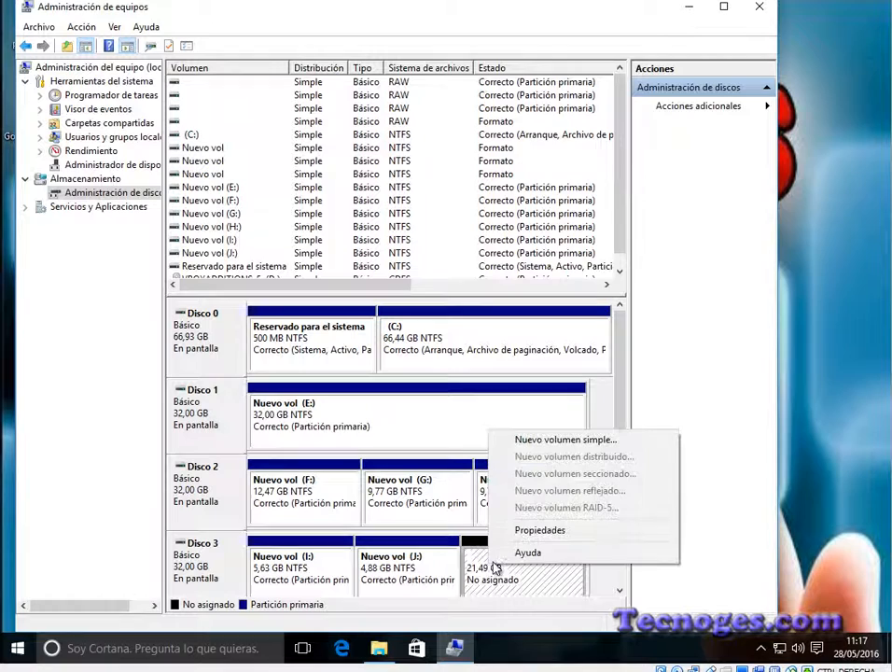
pyautogui.click(575, 440)
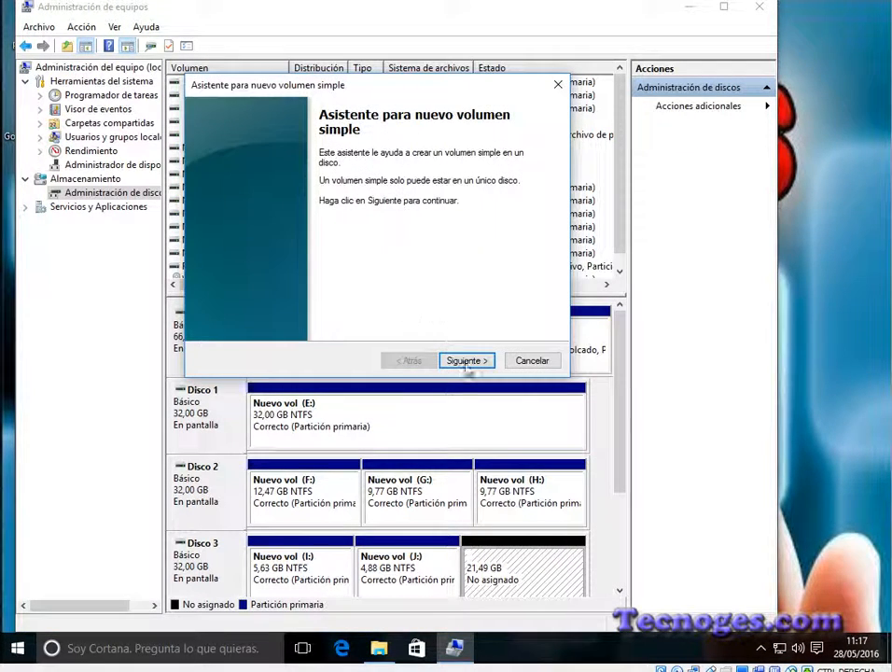
pyautogui.click(467, 361)
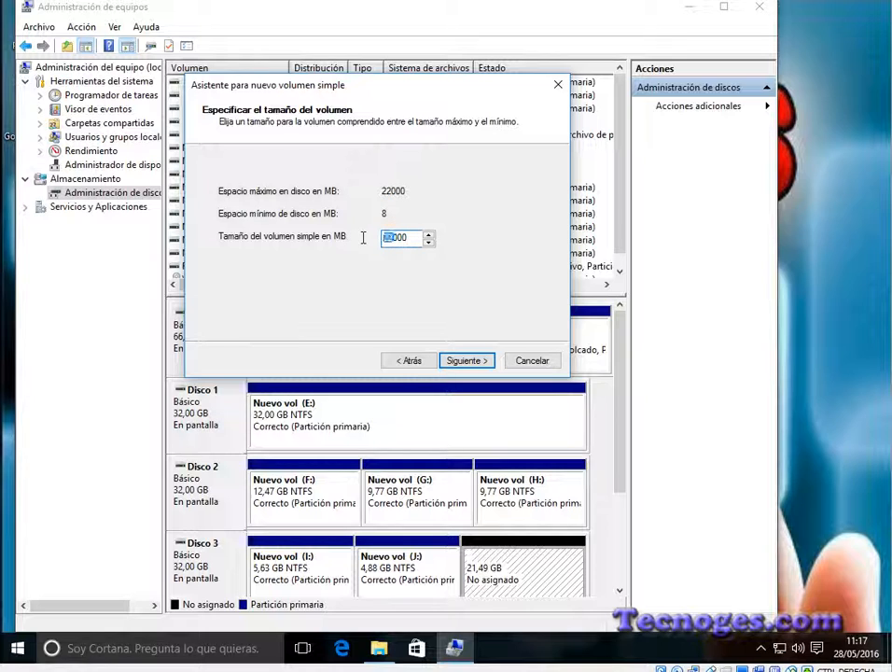
pyautogui.write('5')
pyautogui.click(463, 363)
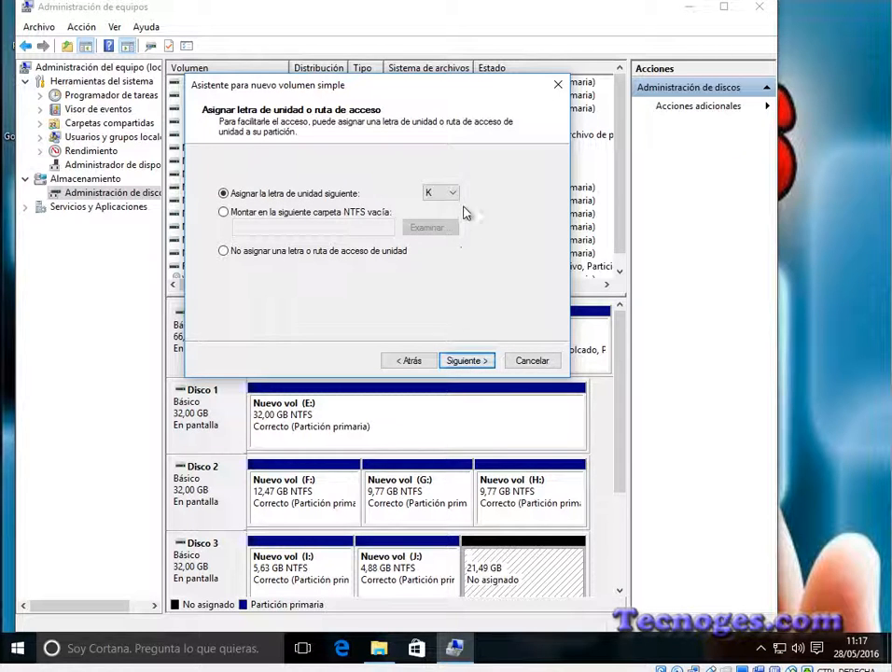
pyautogui.click(460, 363)
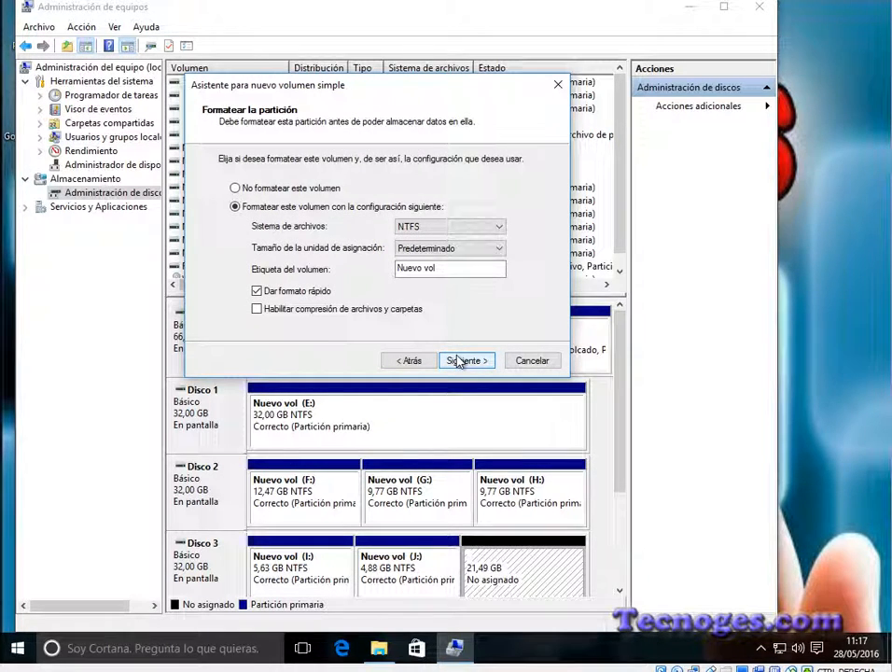
pyautogui.click(460, 363)
pyautogui.click(467, 360)
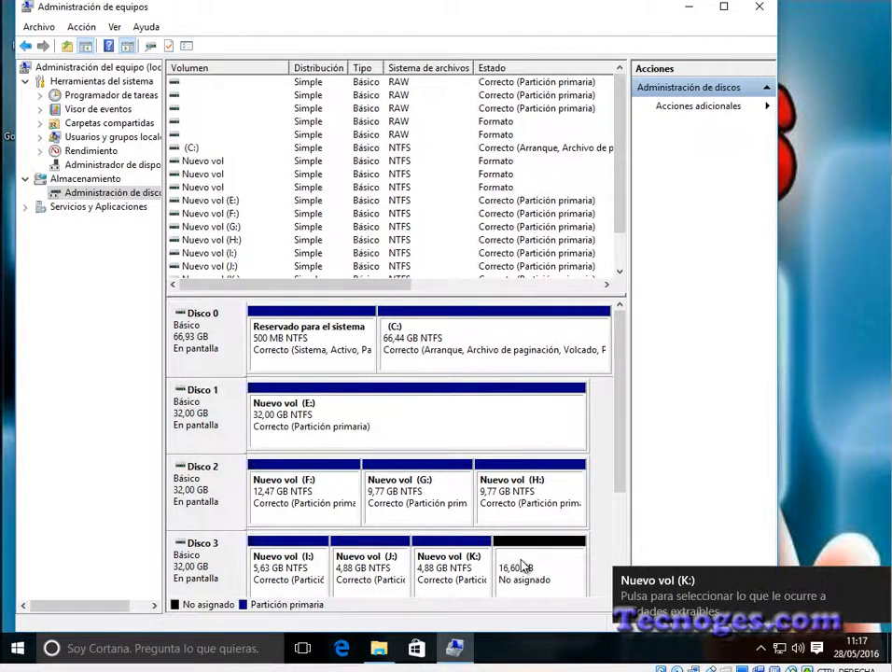
# Step: Create a 4,88 GB NTFS simple volume in Disco 3's unallocated space with drive letter L and label Nuevo vol
pyautogui.rightClick(523, 566)
pyautogui.click(580, 435)
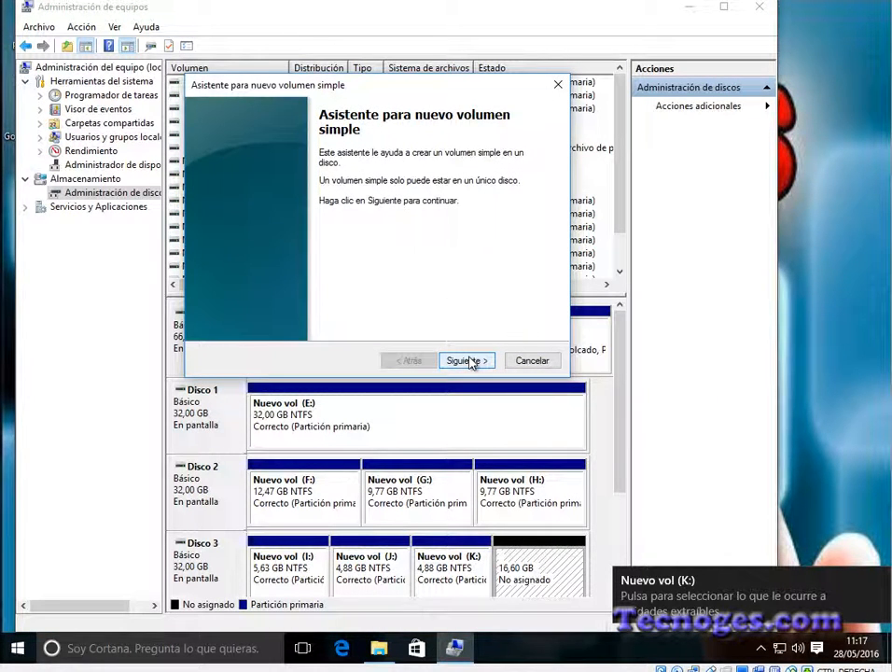
pyautogui.click(466, 360)
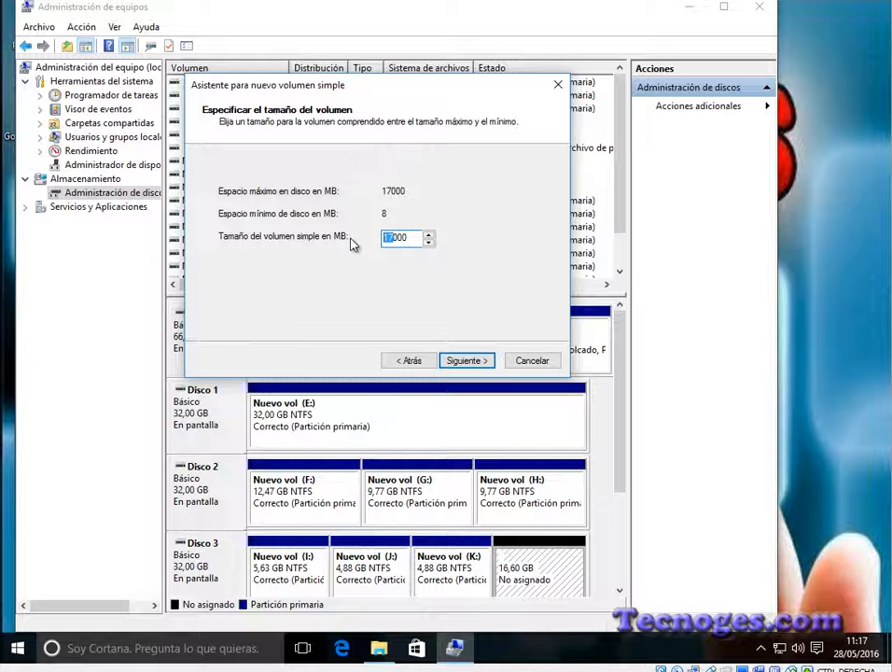
pyautogui.click(466, 361)
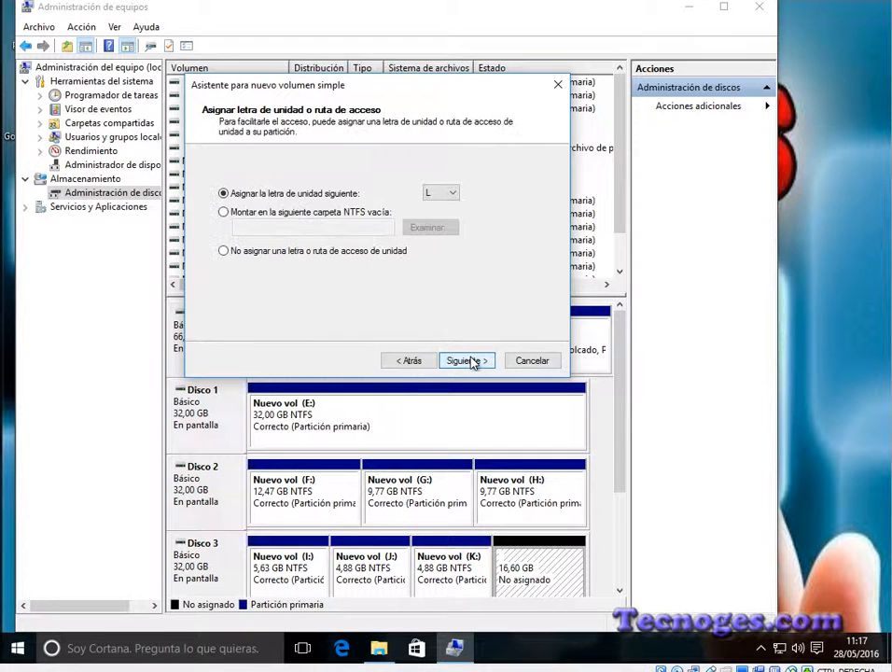
pyautogui.click(465, 360)
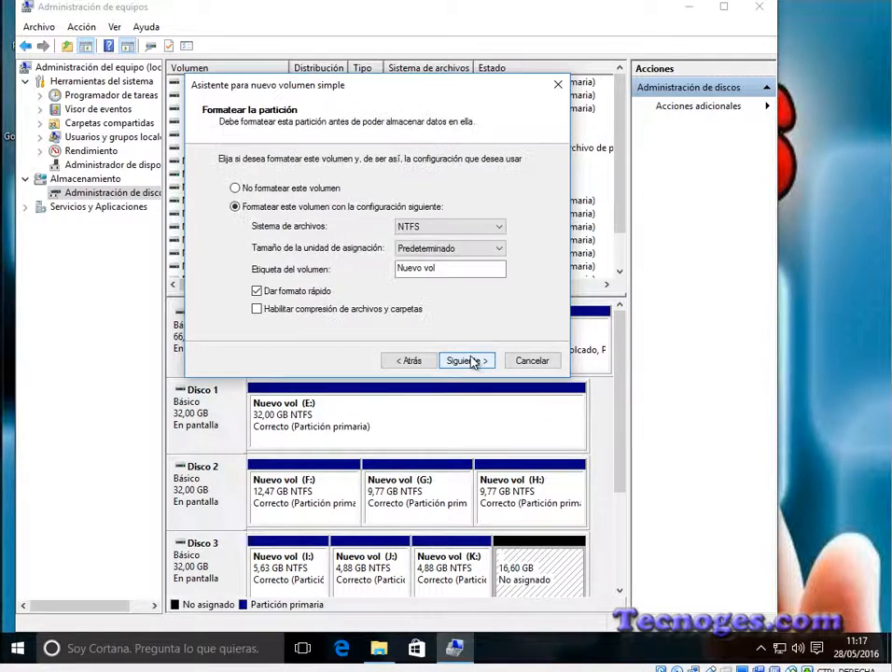
pyautogui.click(465, 360)
pyautogui.click(469, 360)
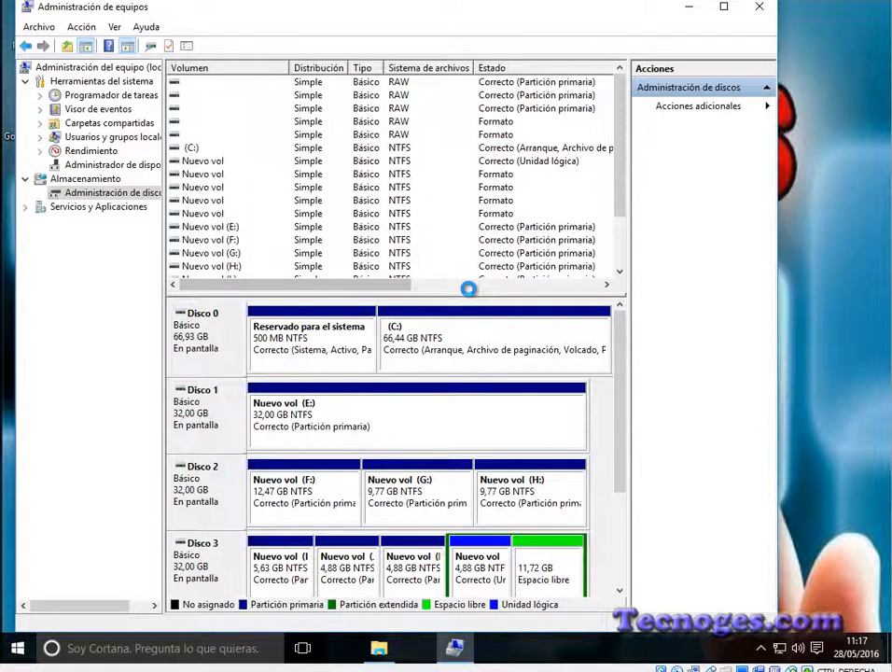
# Step: Check the drives listed in Este equipo, then examine the logical drive in Disco 3's extended partition in Administración de equipos
pyautogui.click(380, 648)
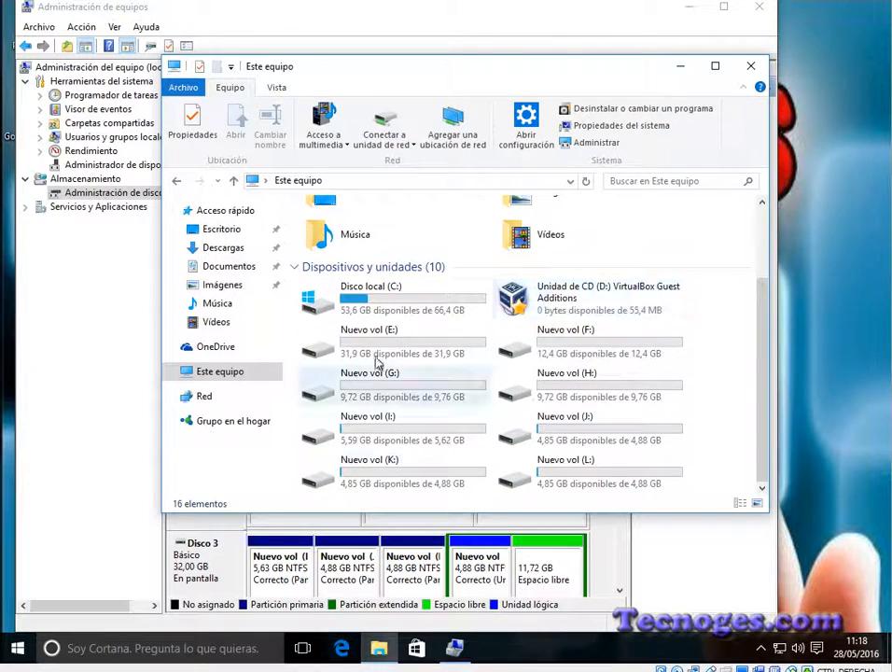
pyautogui.click(680, 69)
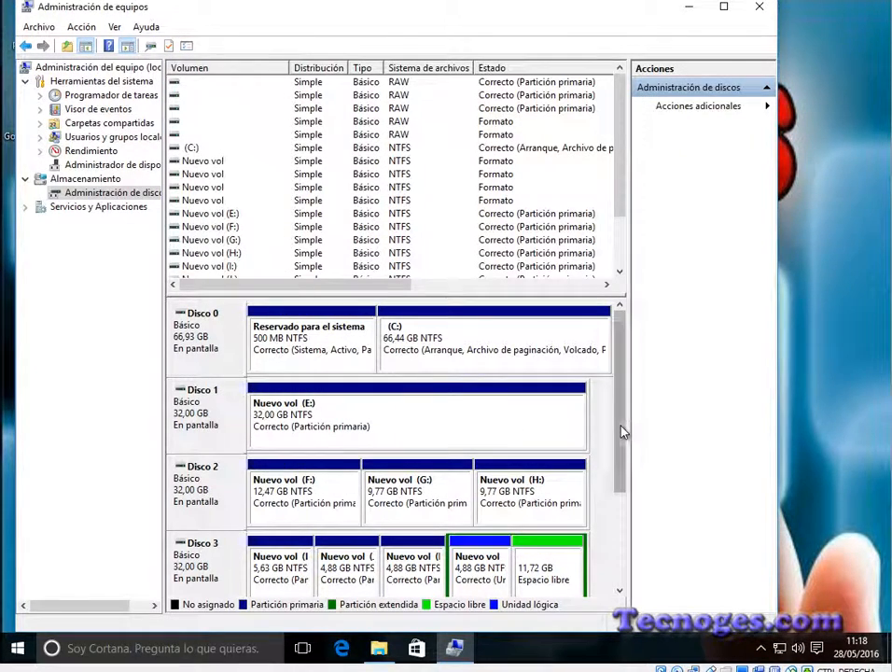
pyautogui.moveTo(617, 451)
pyautogui.mouseDown()
pyautogui.moveTo(614, 482)
pyautogui.moveTo(620, 473)
pyautogui.mouseUp()
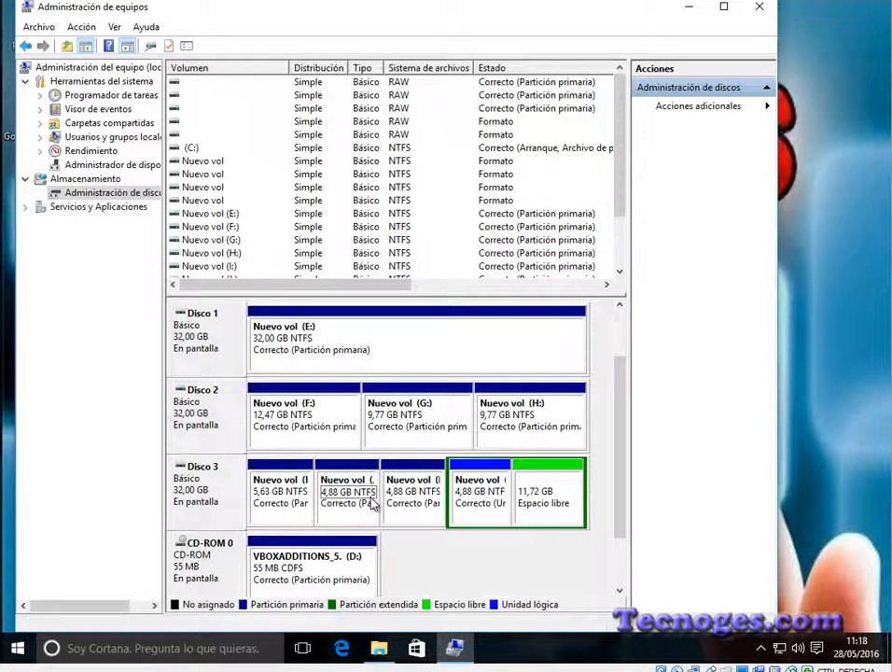
pyautogui.click(479, 469)
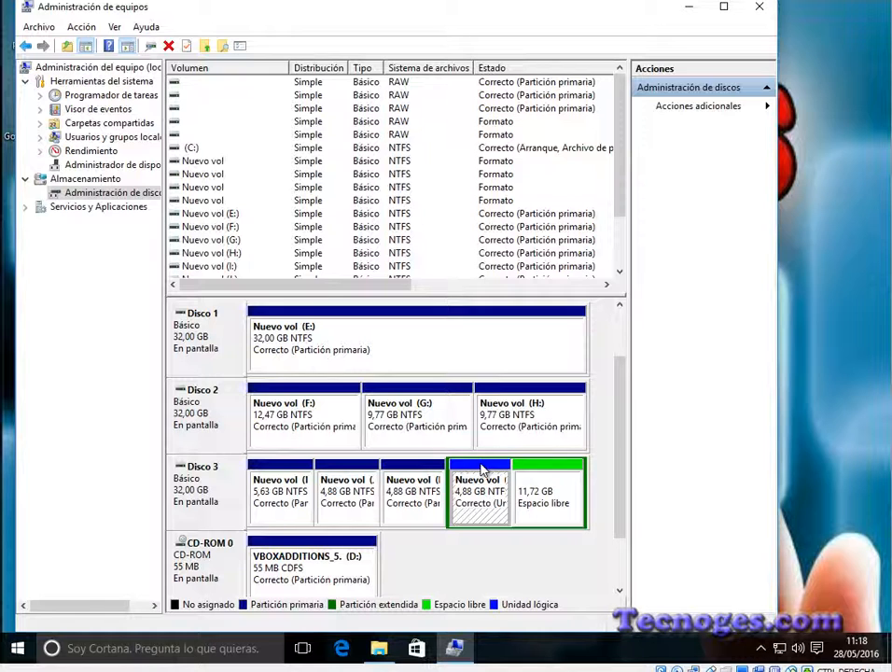
# Step: Create a 5999 MB NTFS simple volume with drive letter M in the free space of Disco 3's extended partition
pyautogui.rightClick(547, 471)
pyautogui.click(591, 474)
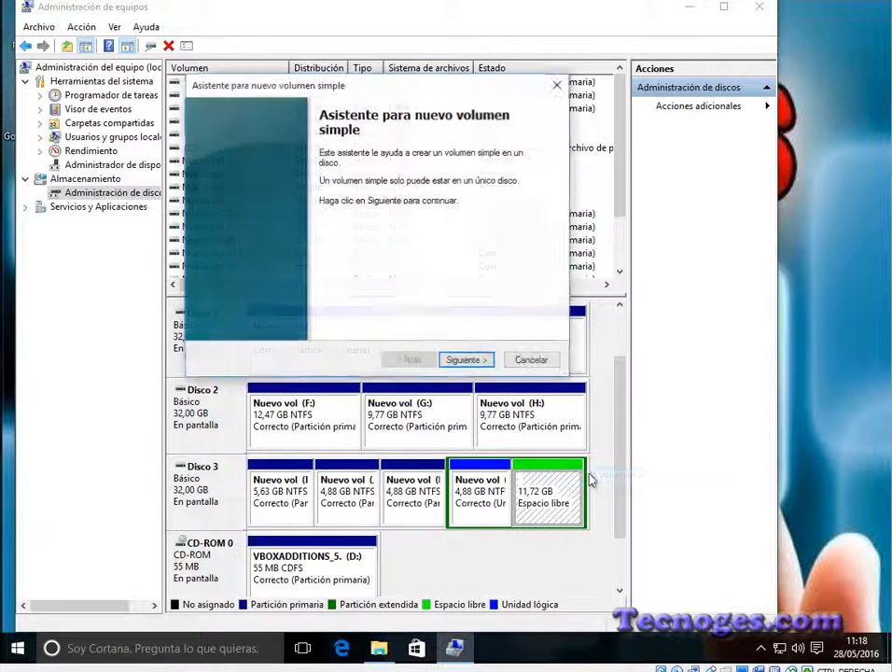
pyautogui.click(467, 361)
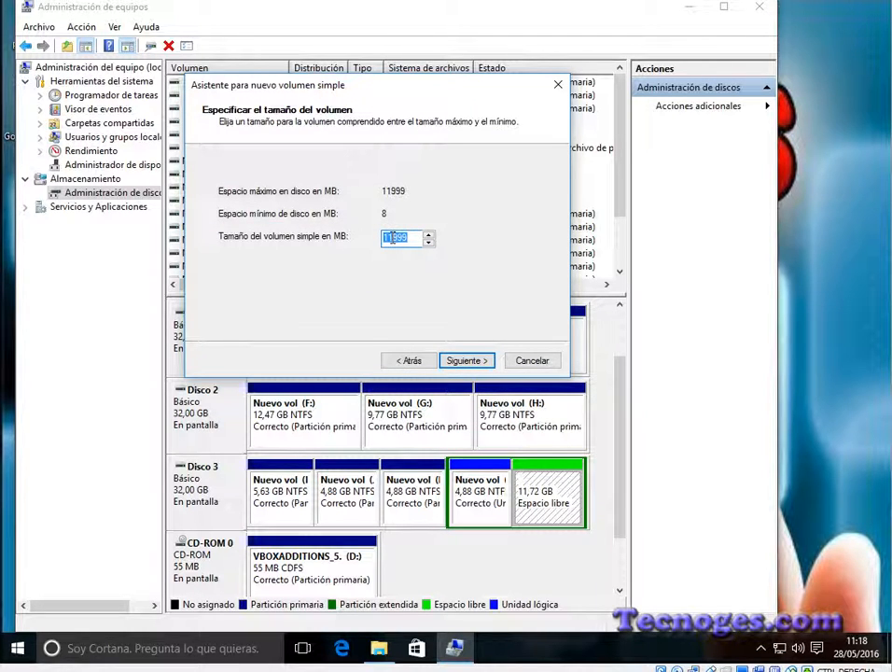
pyautogui.moveTo(393, 237); pyautogui.dragTo(355, 239)
pyautogui.click(464, 360)
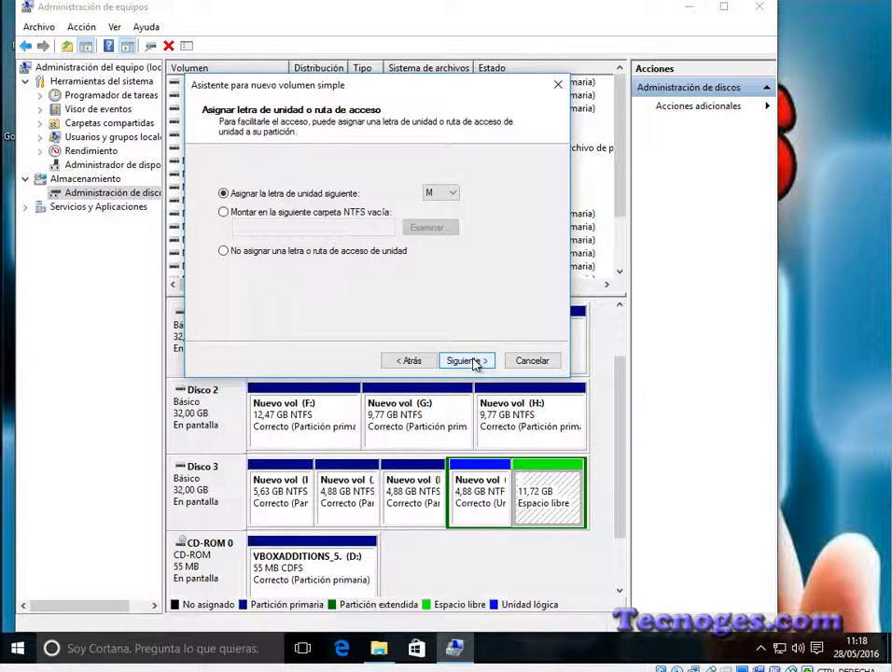
pyautogui.click(466, 360)
pyautogui.click(467, 360)
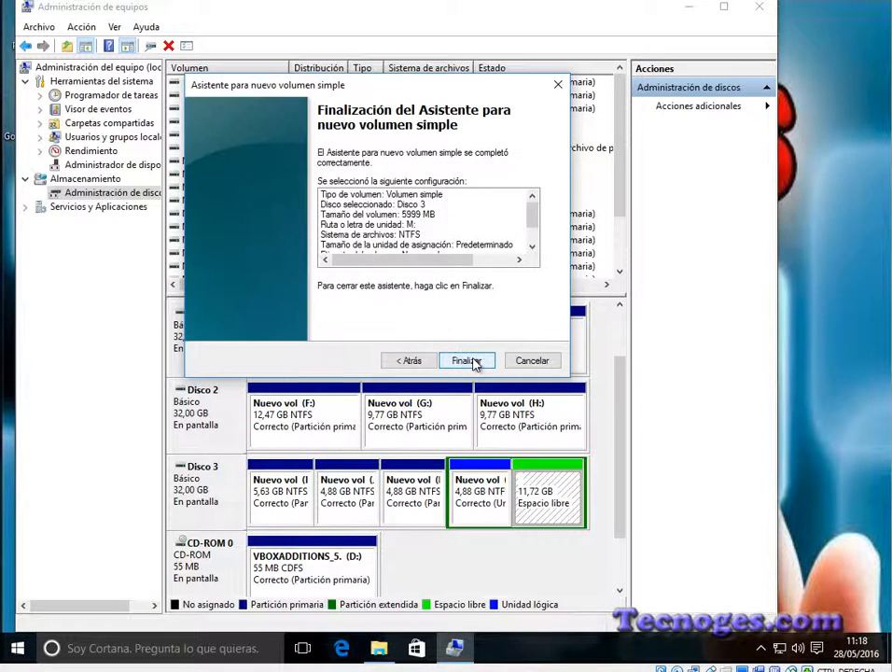
pyautogui.click(473, 361)
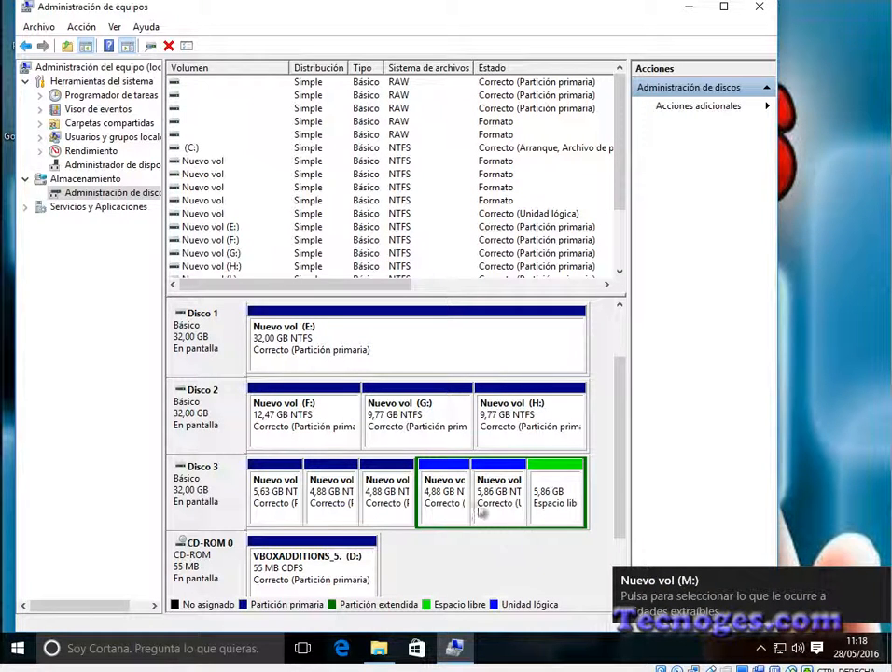
# Step: Inspect Disco 3's primary partitions, logical drives and remaining free space one by one
pyautogui.click(277, 471)
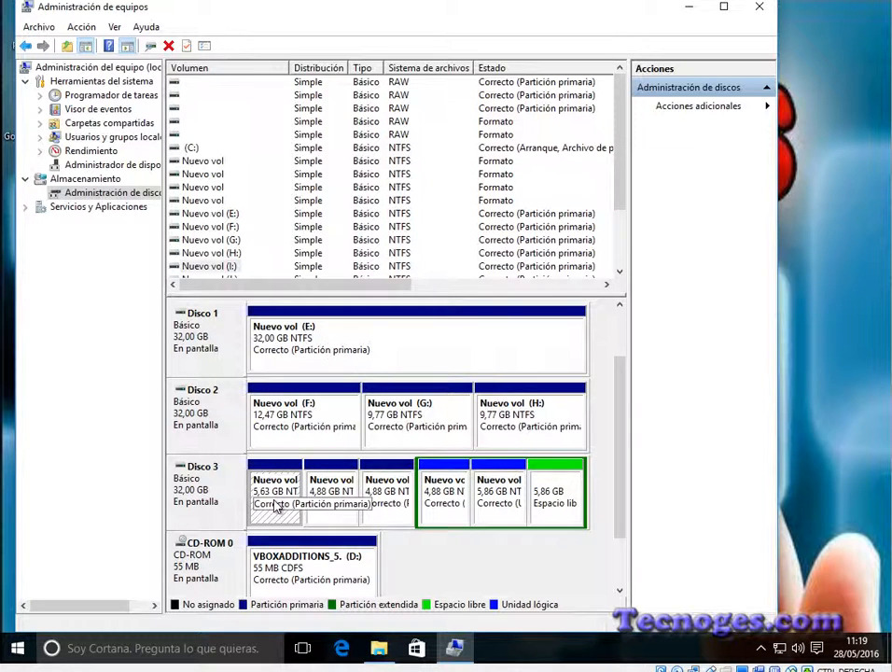
pyautogui.click(339, 480)
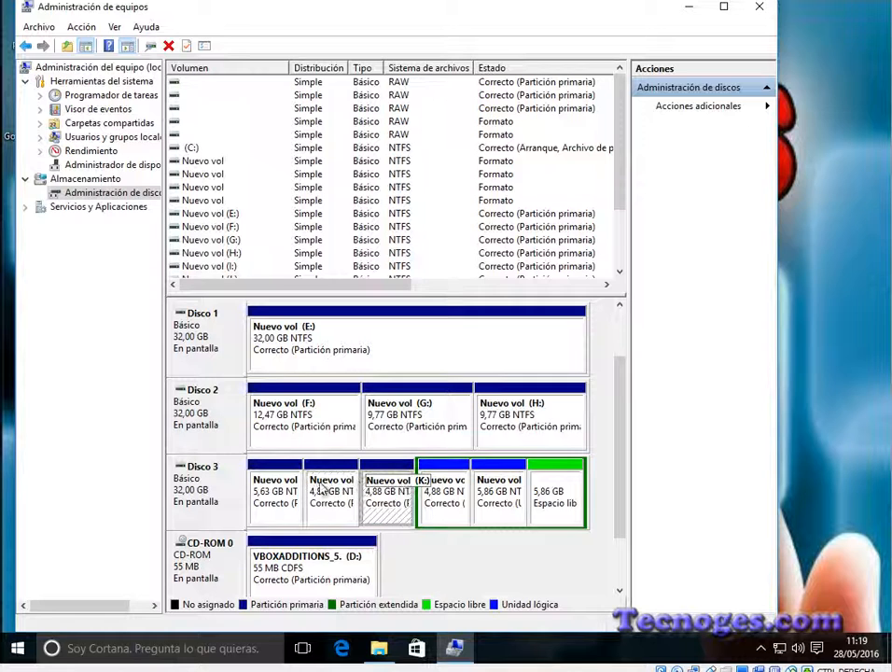
pyautogui.click(271, 489)
pyautogui.click(446, 492)
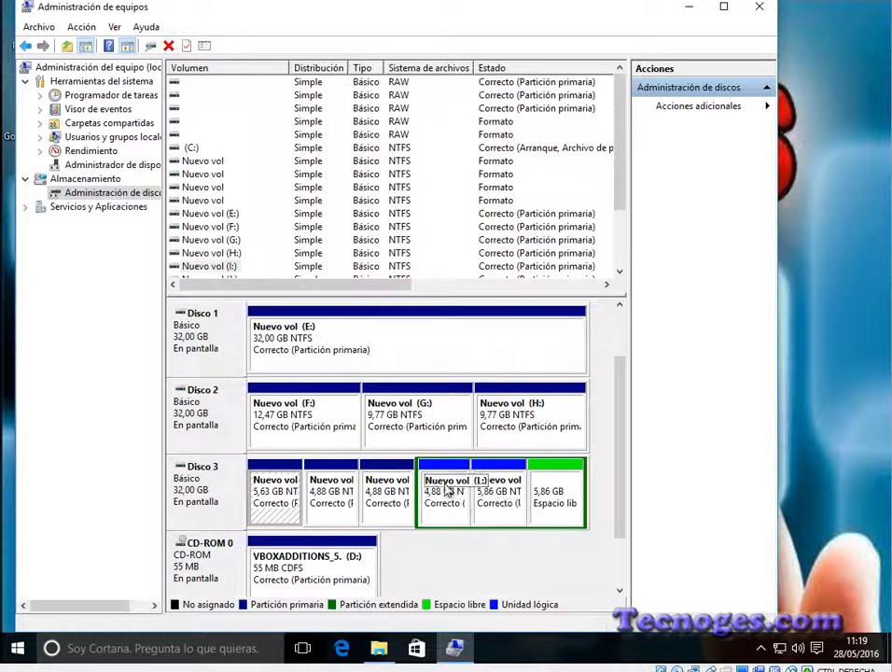
pyautogui.click(504, 492)
pyautogui.click(551, 493)
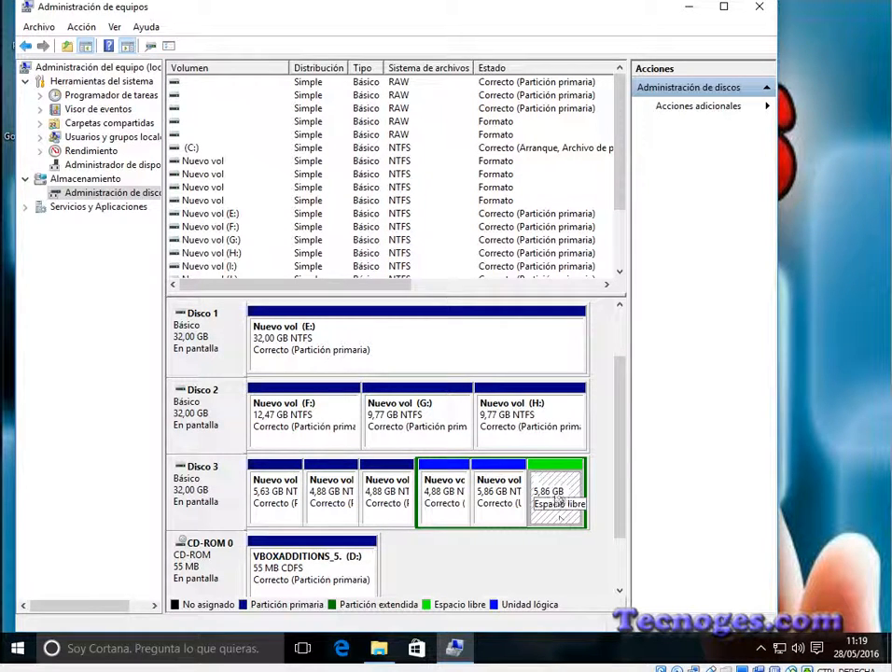
# Step: Create a 5999 MB NTFS simple volume with drive letter N in the remaining free space of Disco 3's extended partition
pyautogui.rightClick(555, 488)
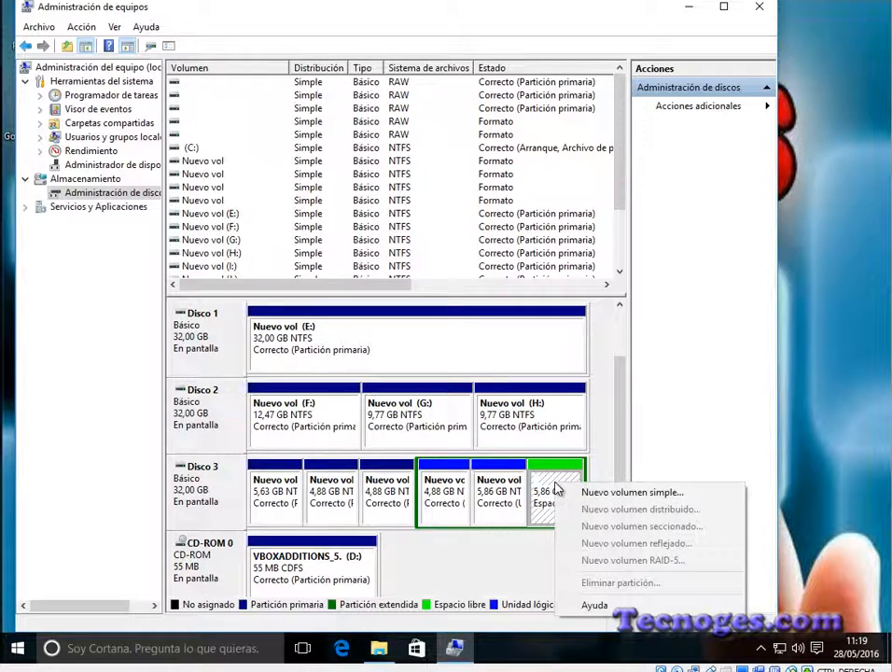
pyautogui.click(617, 499)
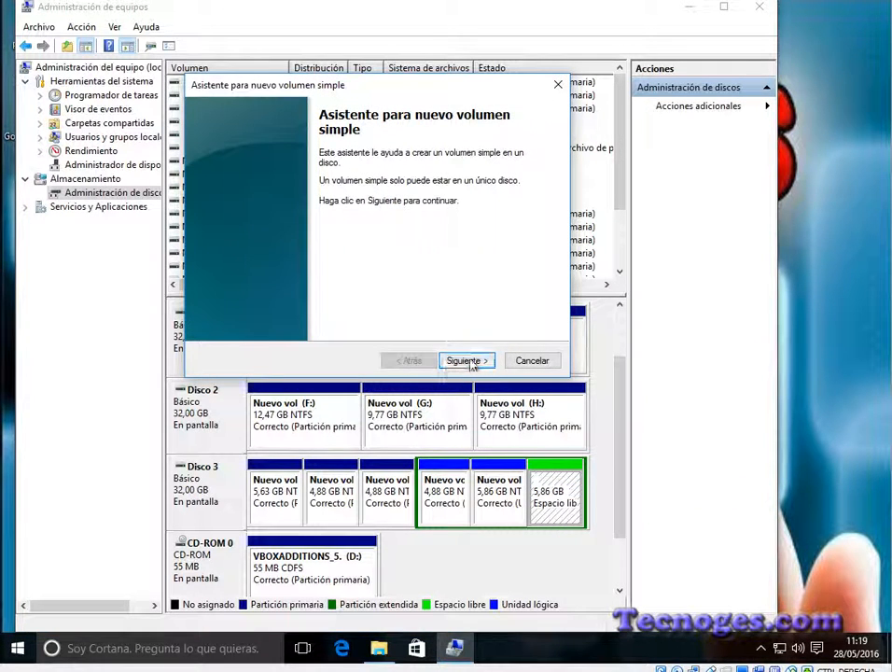
pyautogui.click(466, 360)
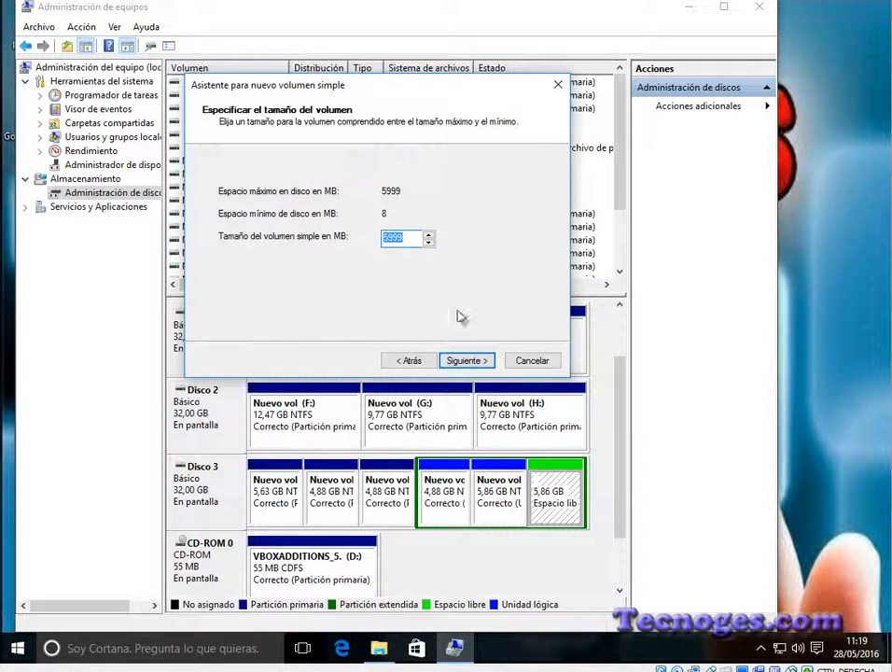
pyautogui.click(478, 362)
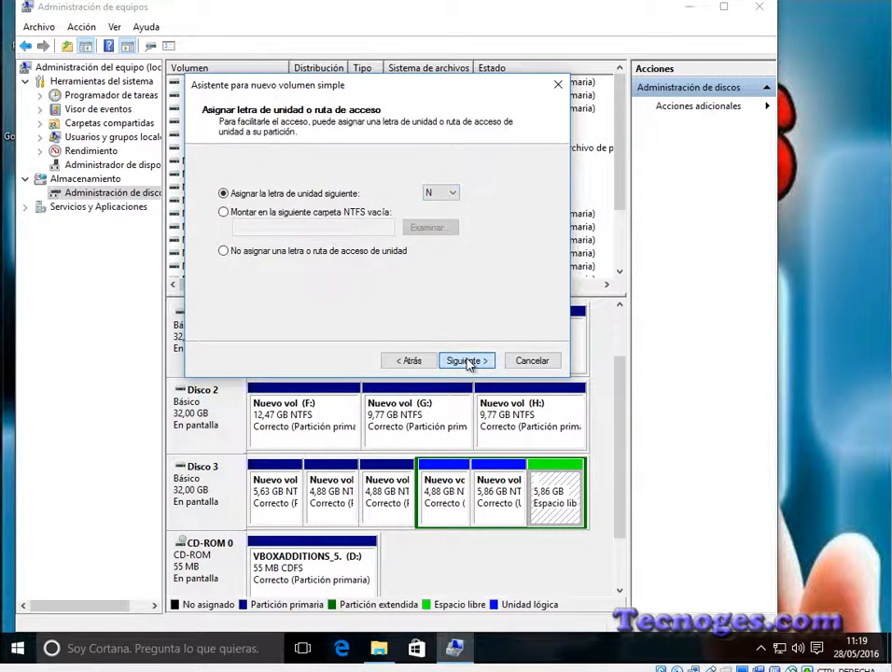
pyautogui.click(474, 362)
pyautogui.click(478, 362)
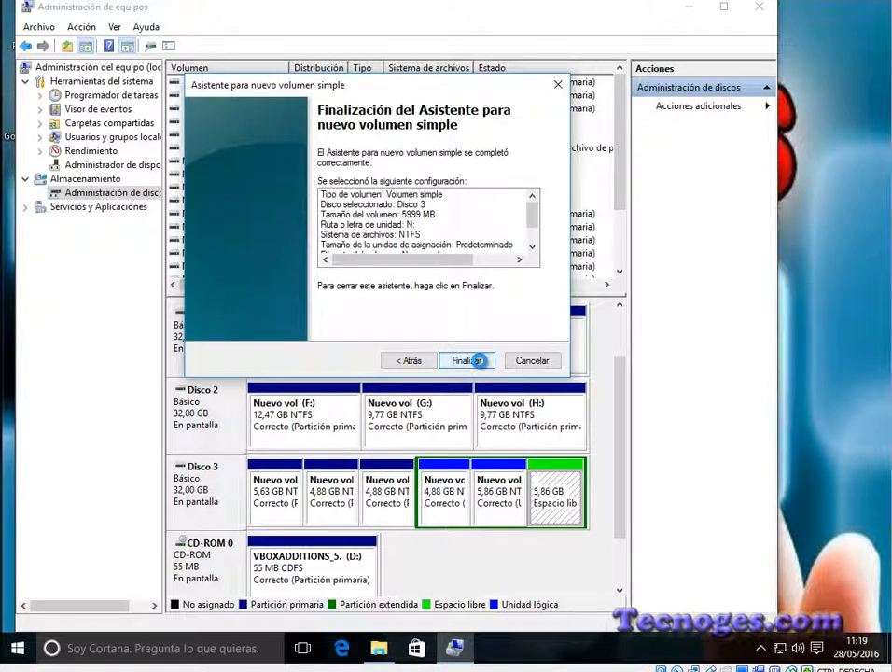
pyautogui.click(477, 360)
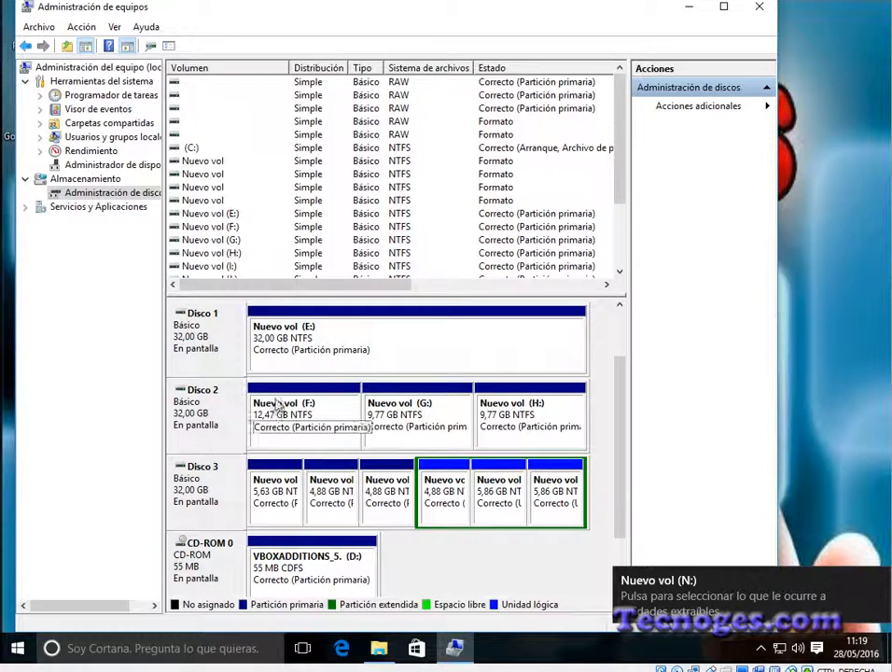
# Step: Examine the drives in Este equipo and the contents of J:, then return to Administración de equipos and review all disks
pyautogui.click(377, 647)
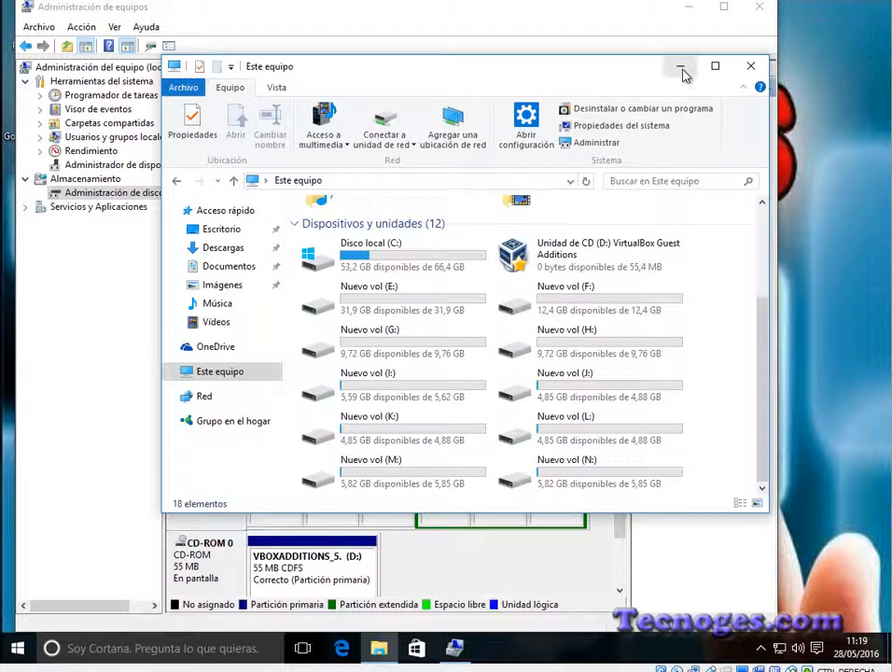
pyautogui.doubleClick(571, 391)
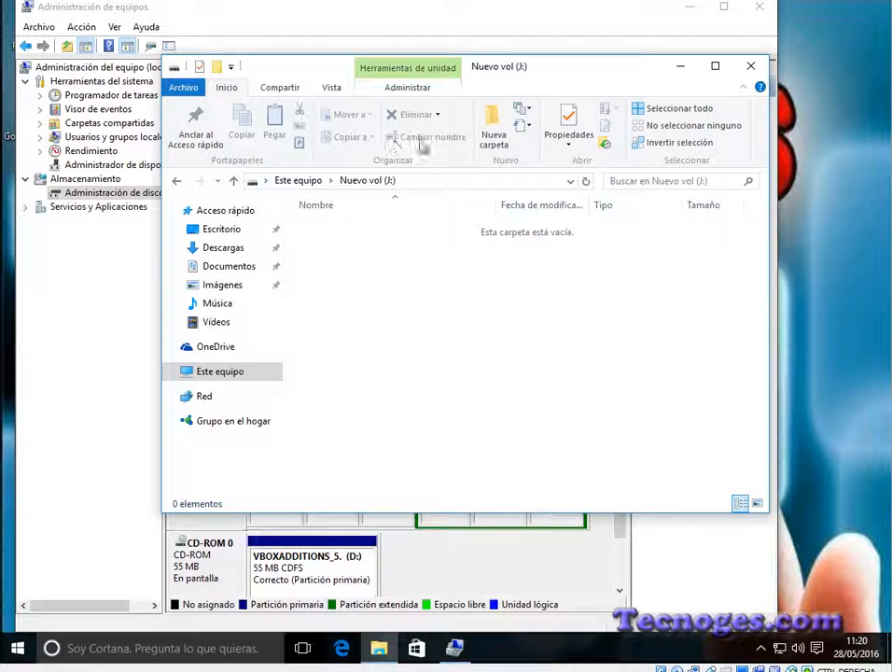
pyautogui.click(234, 182)
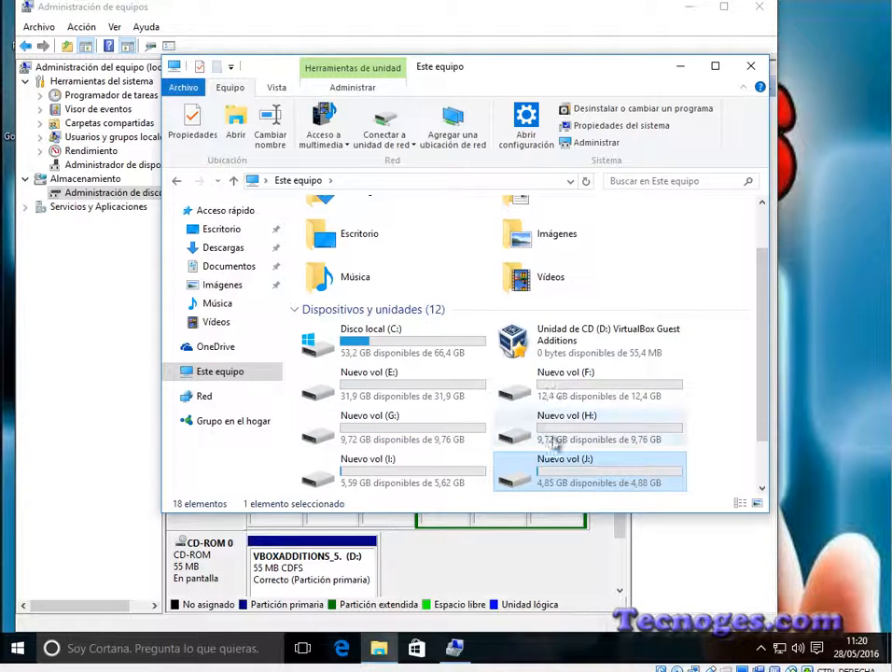
pyautogui.click(554, 573)
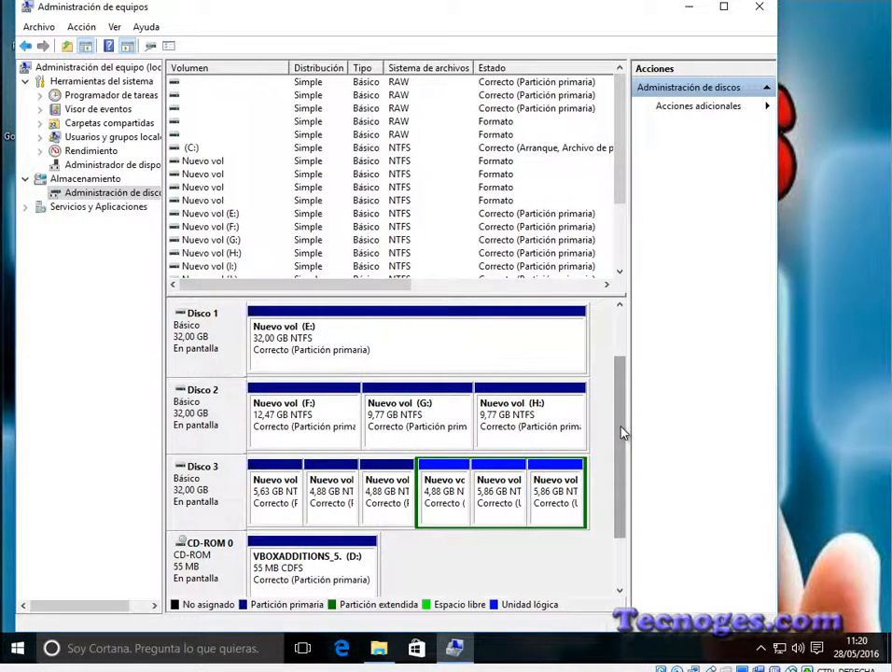
pyautogui.moveTo(621, 430); pyautogui.dragTo(624, 384)
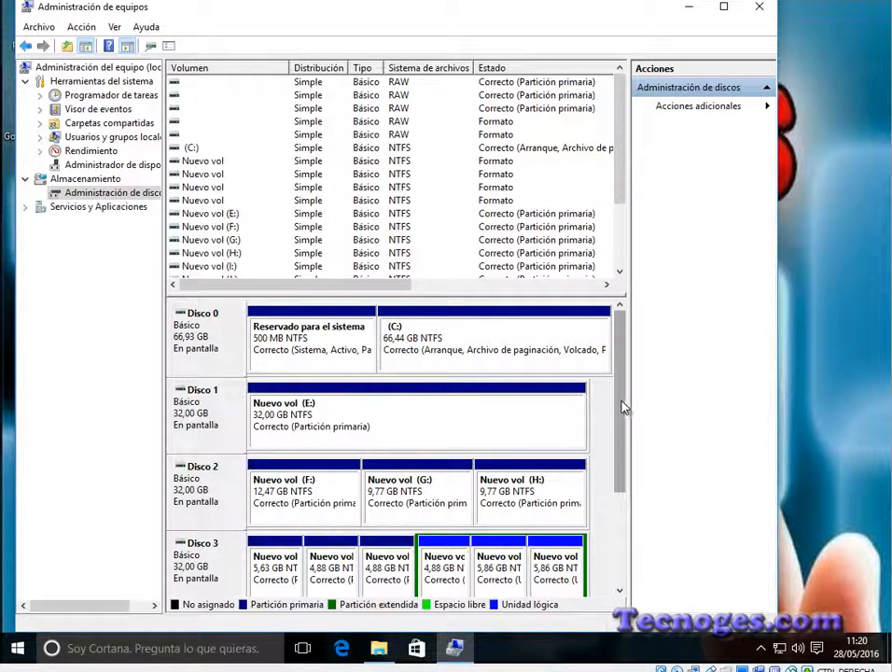
pyautogui.scroll(-1, 623, 438)
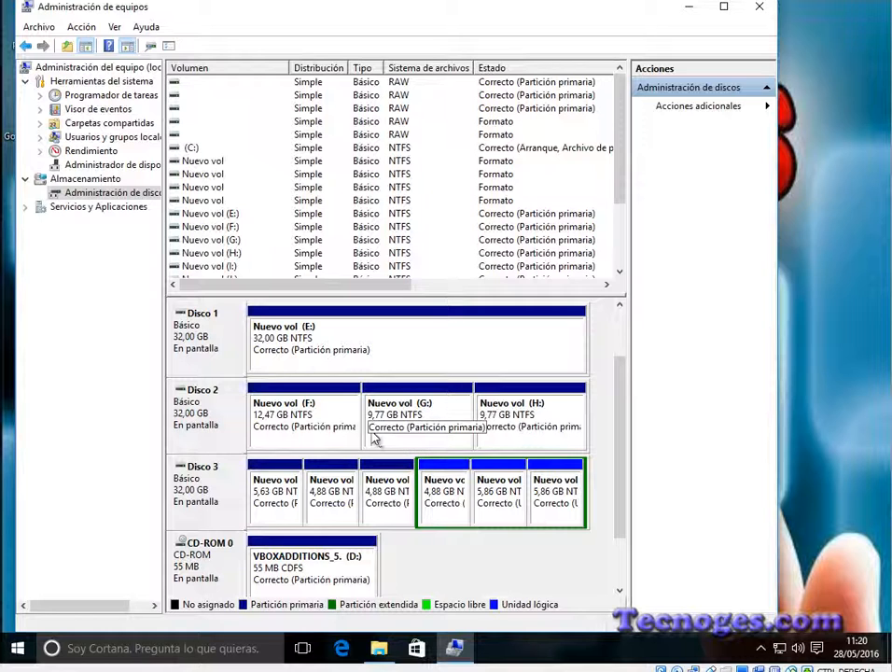
# Step: Delete the H: volume from Disco 2 and accept the loss of its data
pyautogui.click(545, 411)
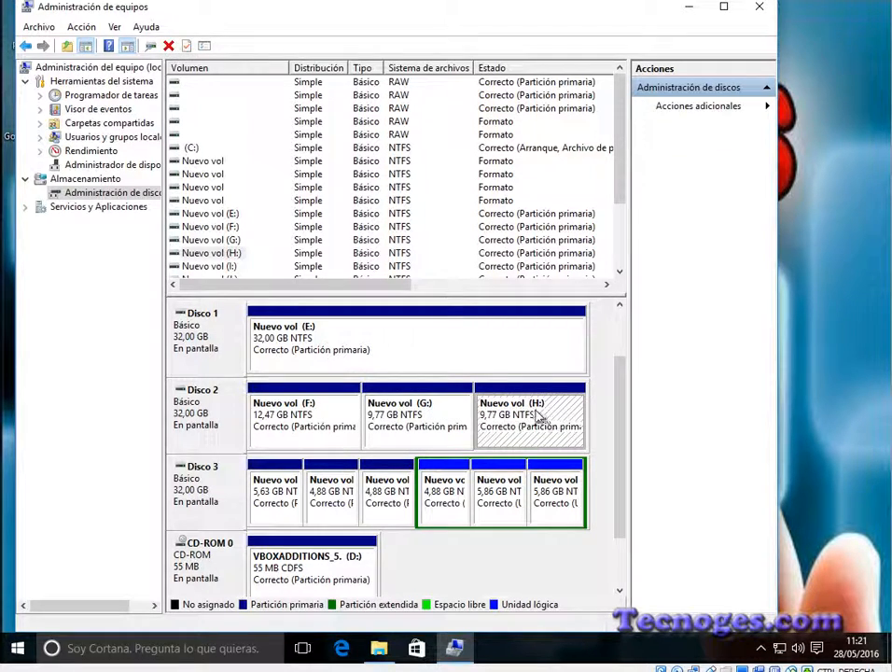
pyautogui.rightClick(538, 417)
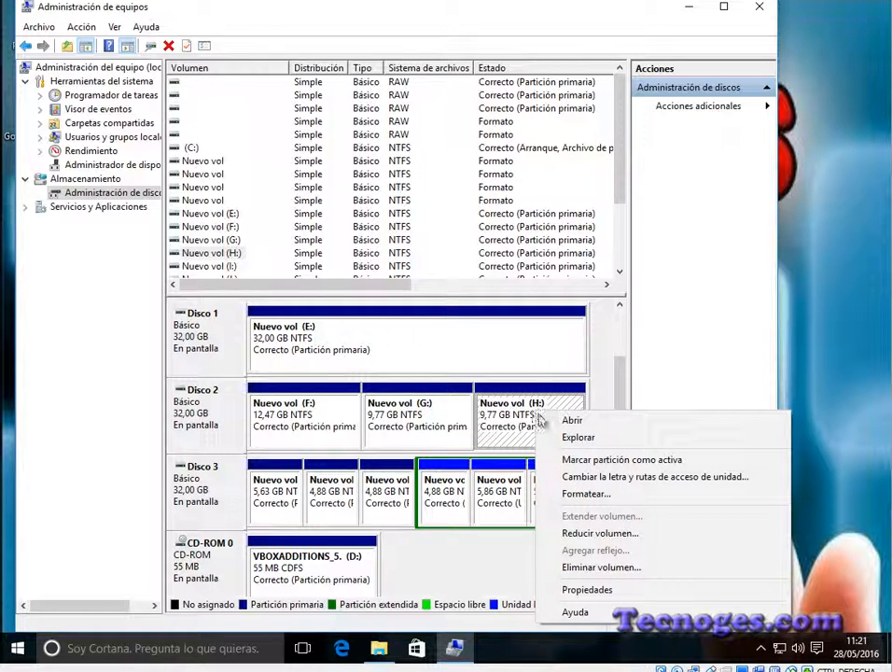
pyautogui.click(622, 573)
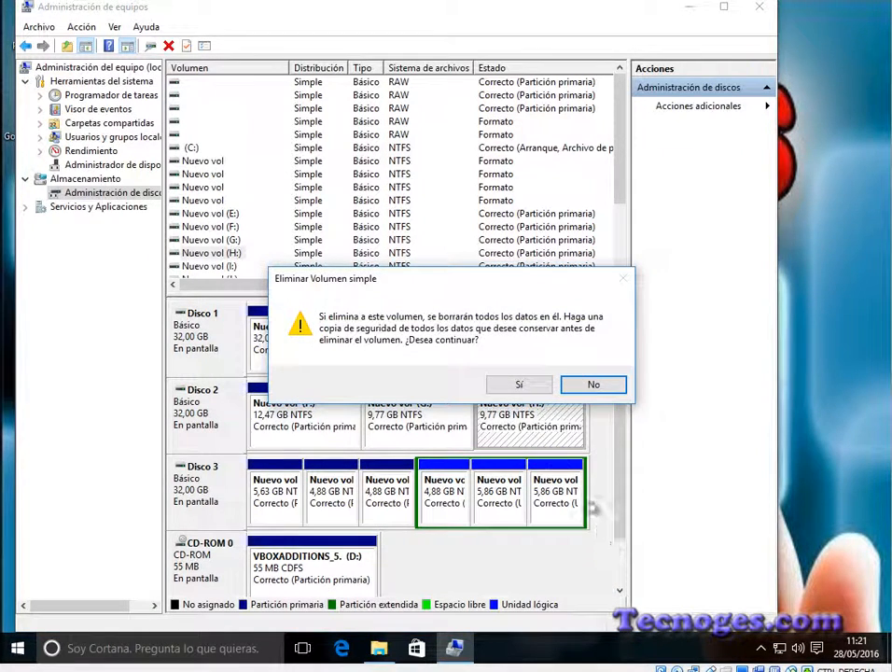
pyautogui.click(520, 384)
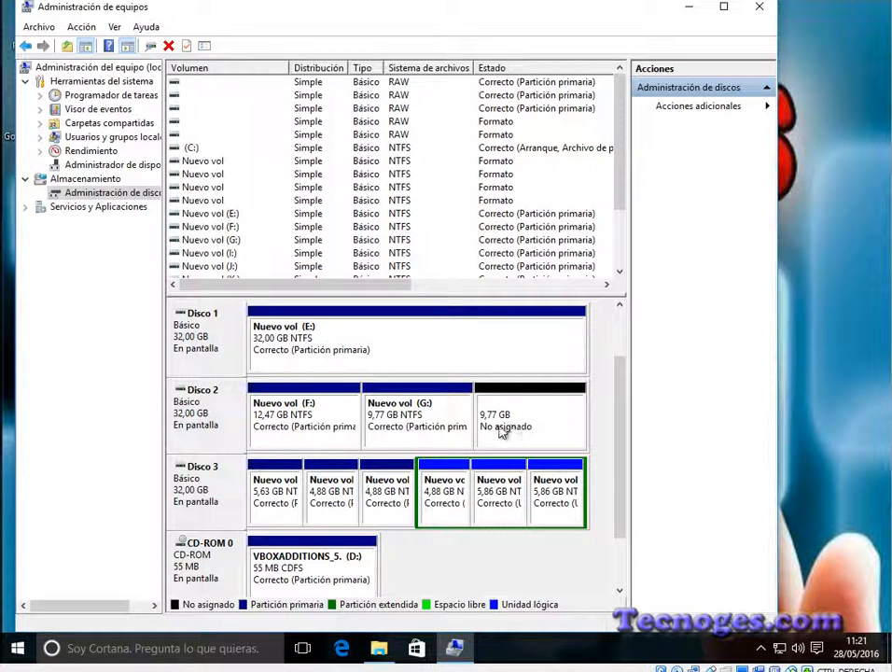
pyautogui.click(442, 418)
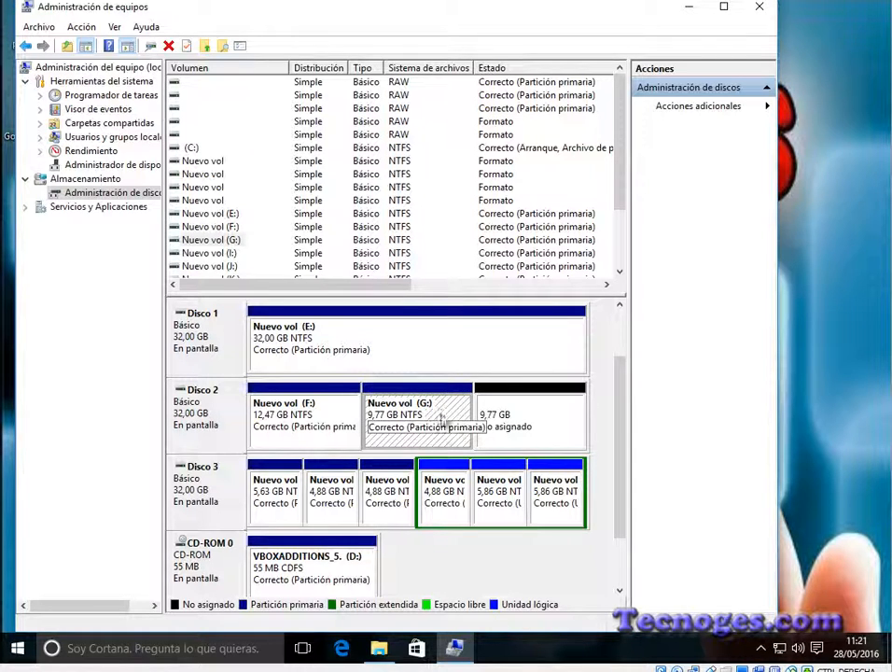
pyautogui.rightClick(432, 416)
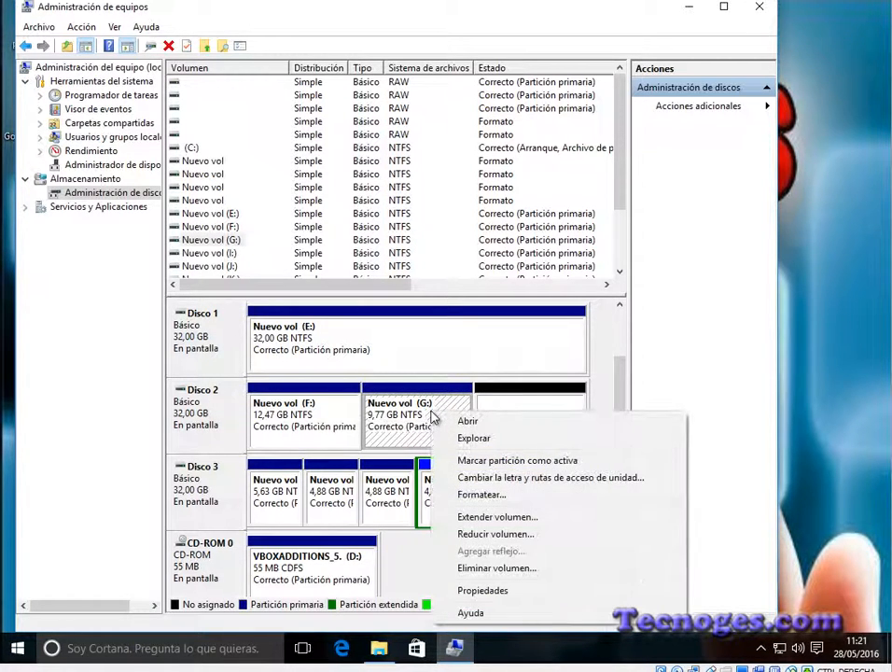
pyautogui.click(519, 518)
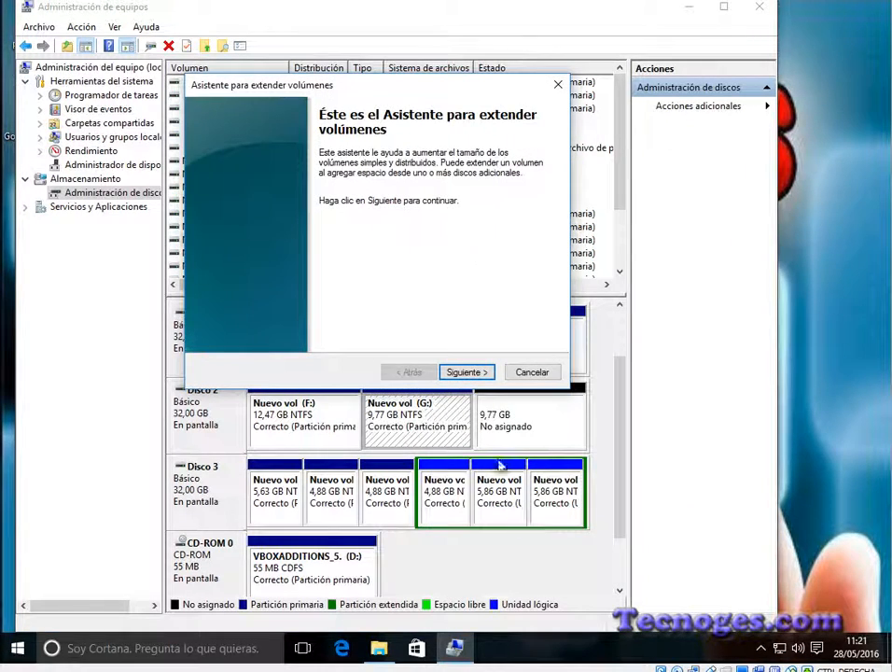
pyautogui.click(469, 372)
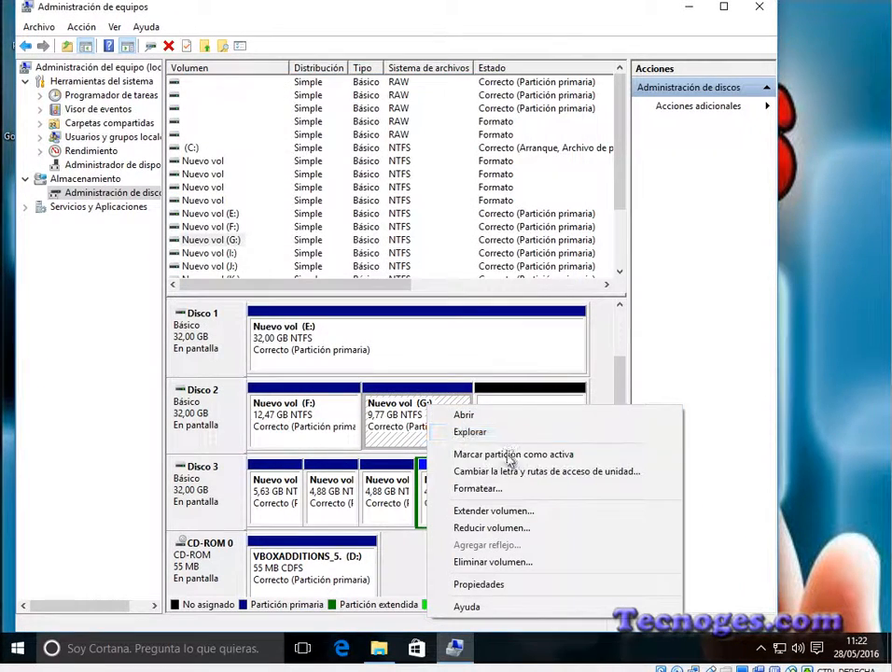
# Step: Extend the G: volume on Disco 2 by the 10000 MB of adjacent unallocated space
pyautogui.click(503, 515)
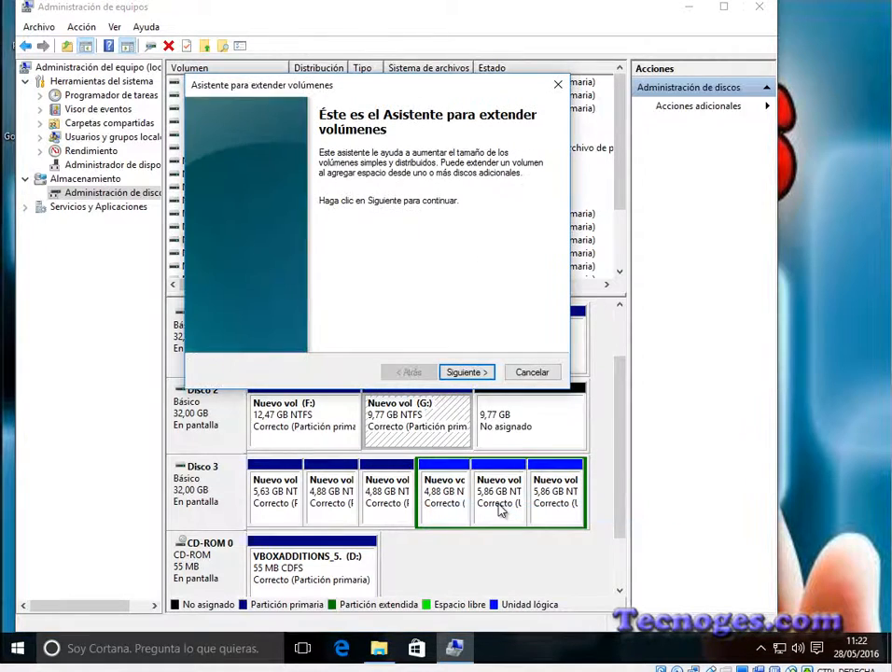
pyautogui.click(468, 372)
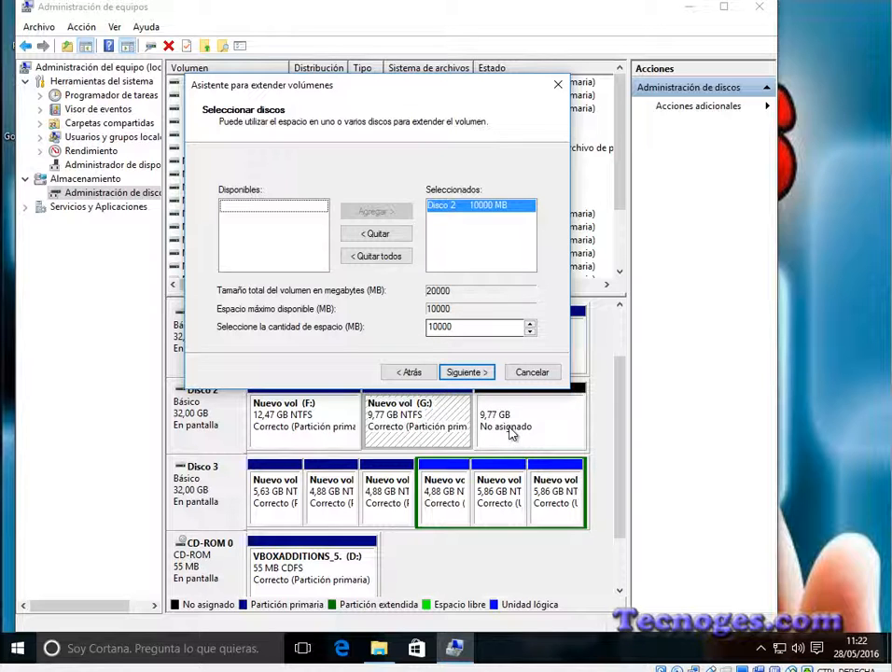
pyautogui.click(467, 373)
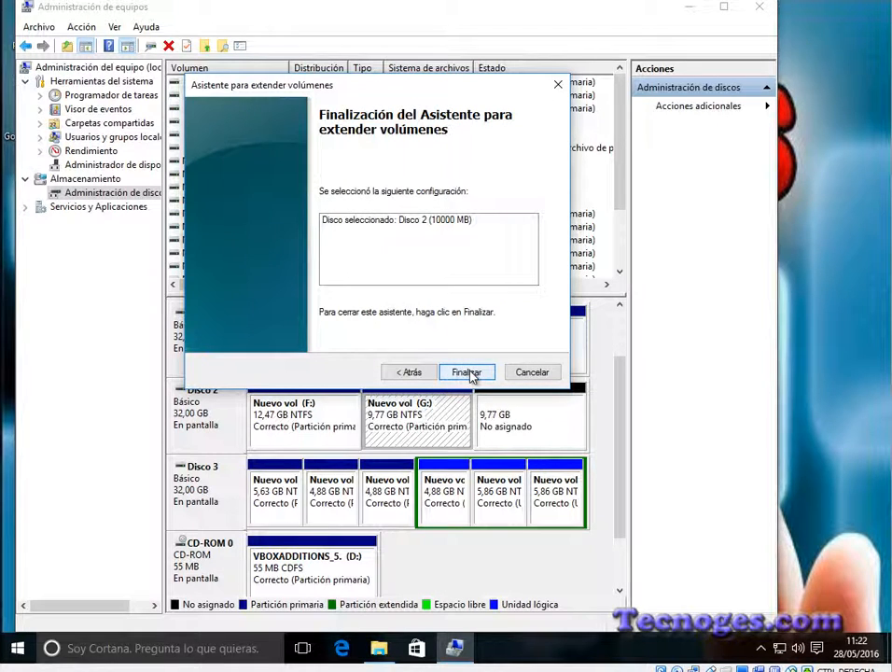
pyautogui.click(468, 372)
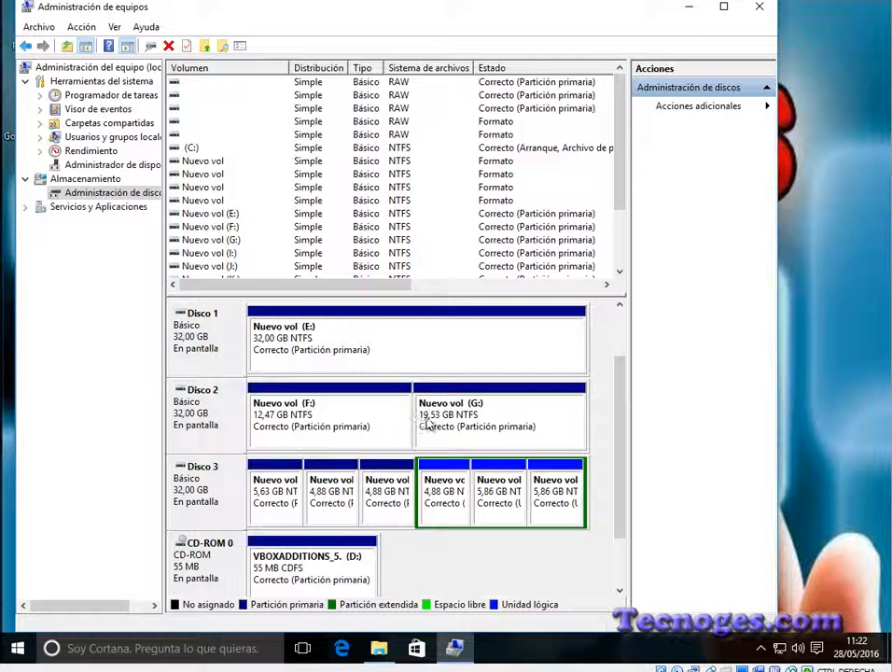
# Step: Switch to Este equipo, refresh it to check the size of G:, and return to Administración de equipos
pyautogui.click(379, 649)
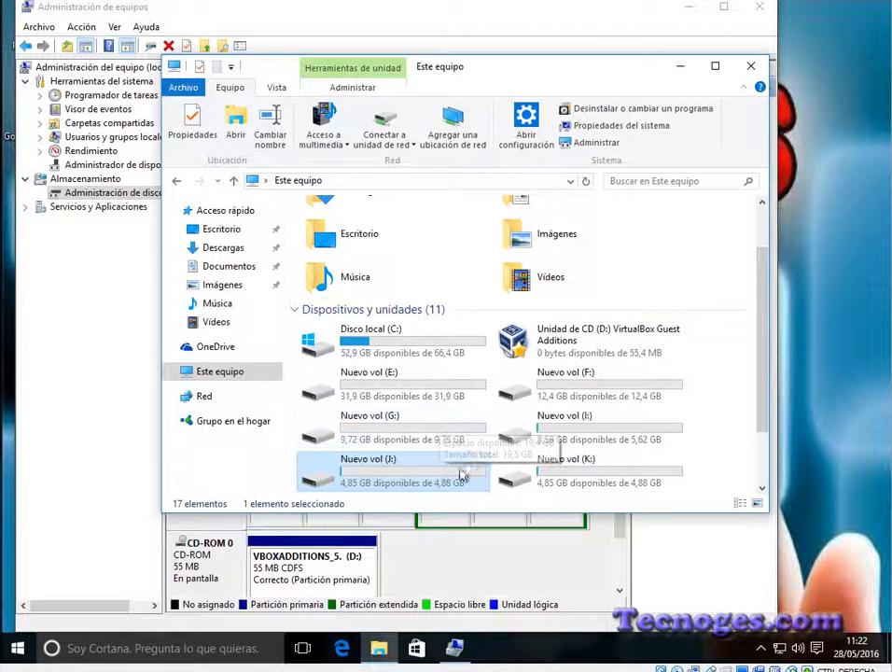
pyautogui.click(586, 183)
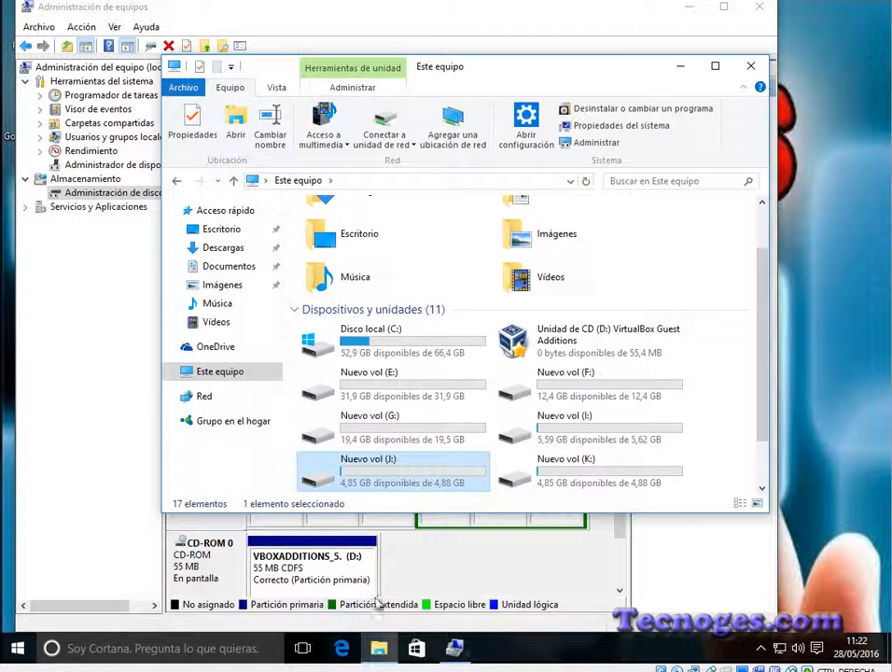
pyautogui.click(511, 571)
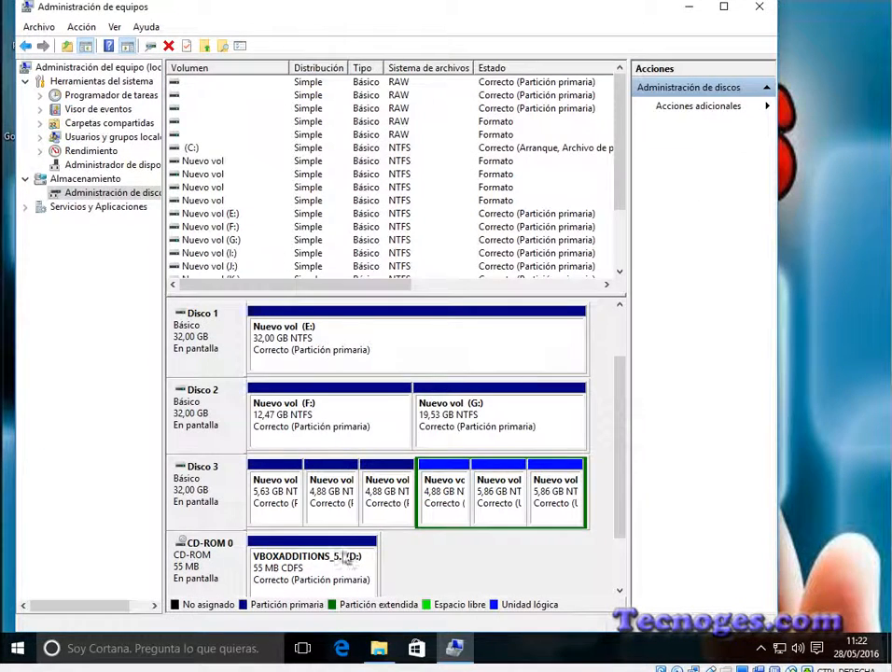
# Step: Shrink the G: volume on Disco 2 by 10000 MB
pyautogui.rightClick(497, 423)
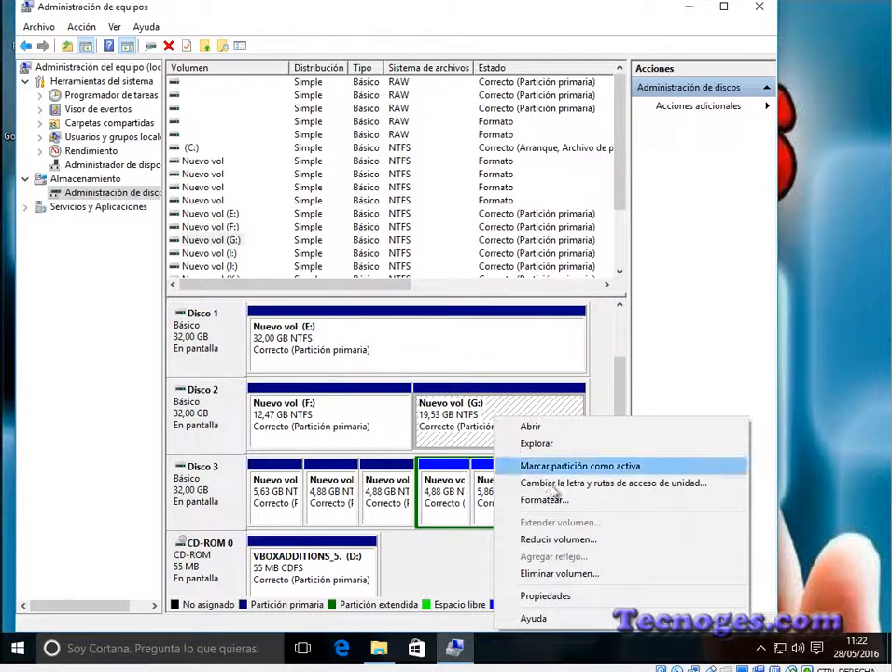
pyautogui.click(550, 538)
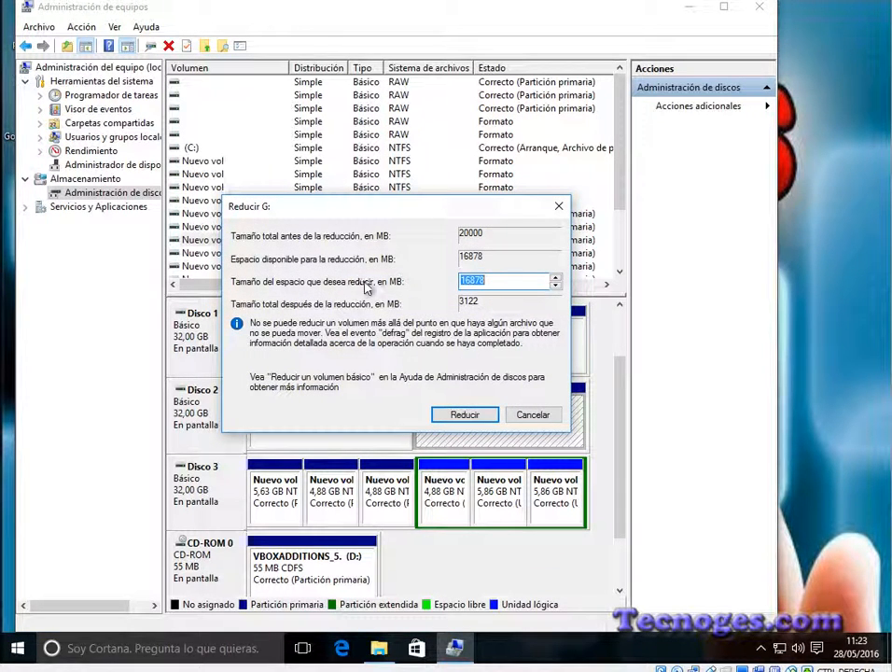
pyautogui.doubleClick(498, 282)
pyautogui.write('10000')
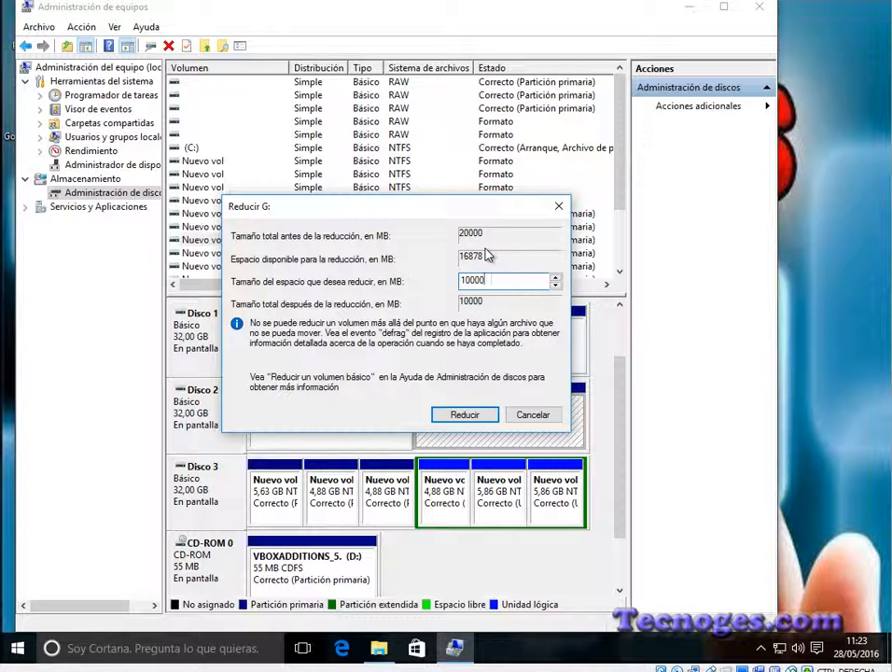
pyautogui.click(465, 414)
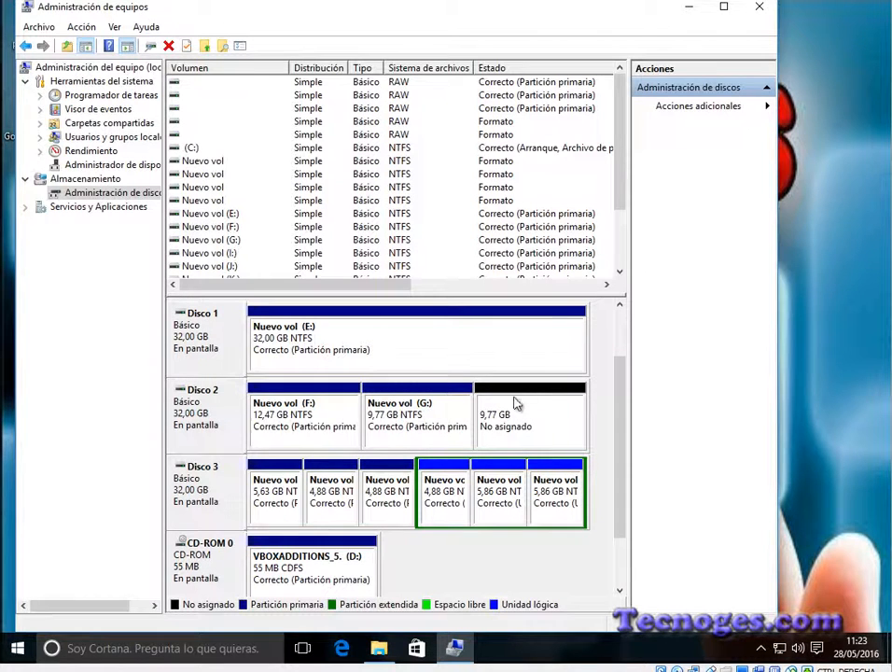
# Step: Extend the F: volume with the 10000 MB of non-adjacent unallocated space on Disco 2, accepting conversion to a dynamic disk
pyautogui.rightClick(325, 422)
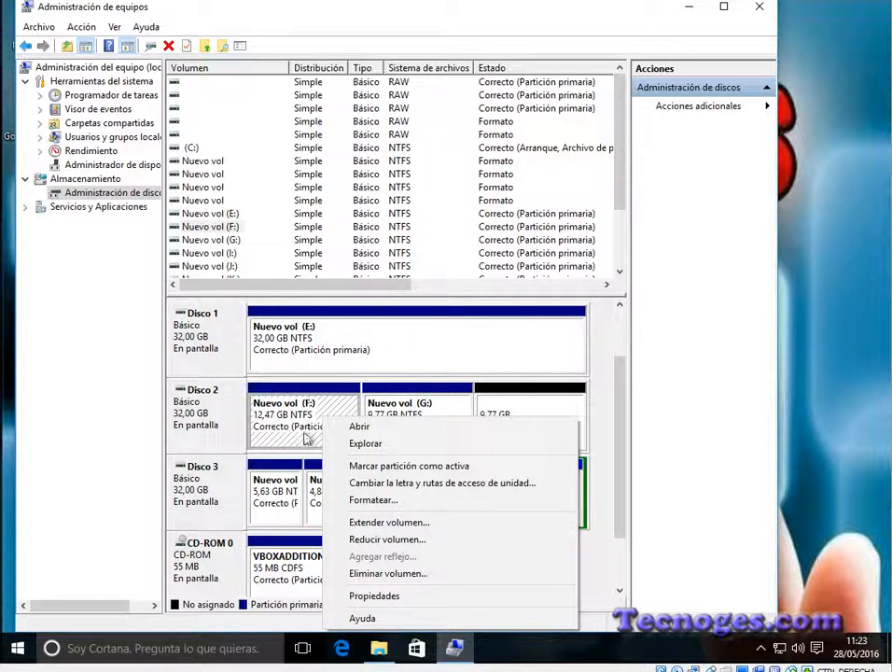
pyautogui.click(400, 526)
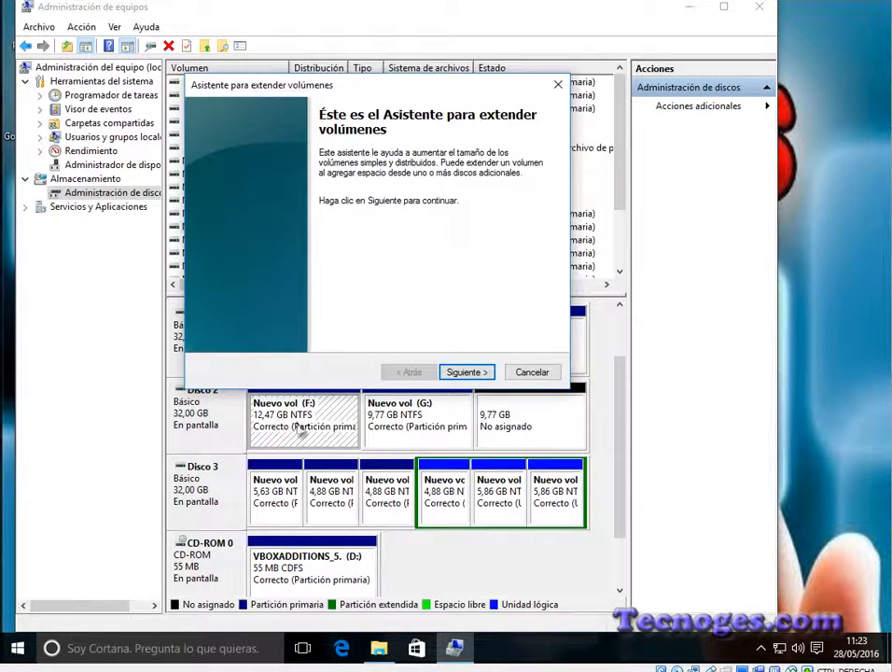
pyautogui.click(470, 372)
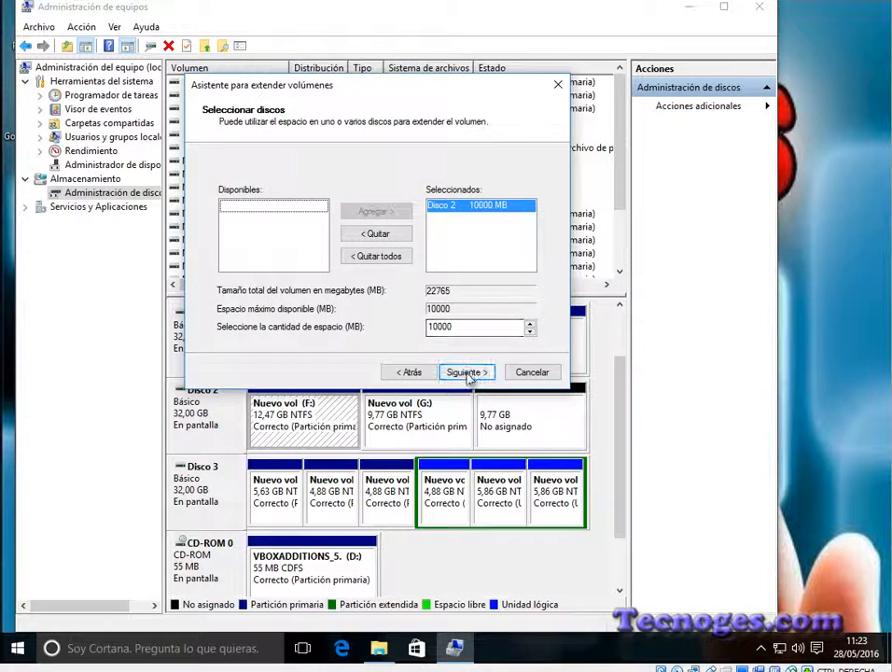
pyautogui.click(470, 372)
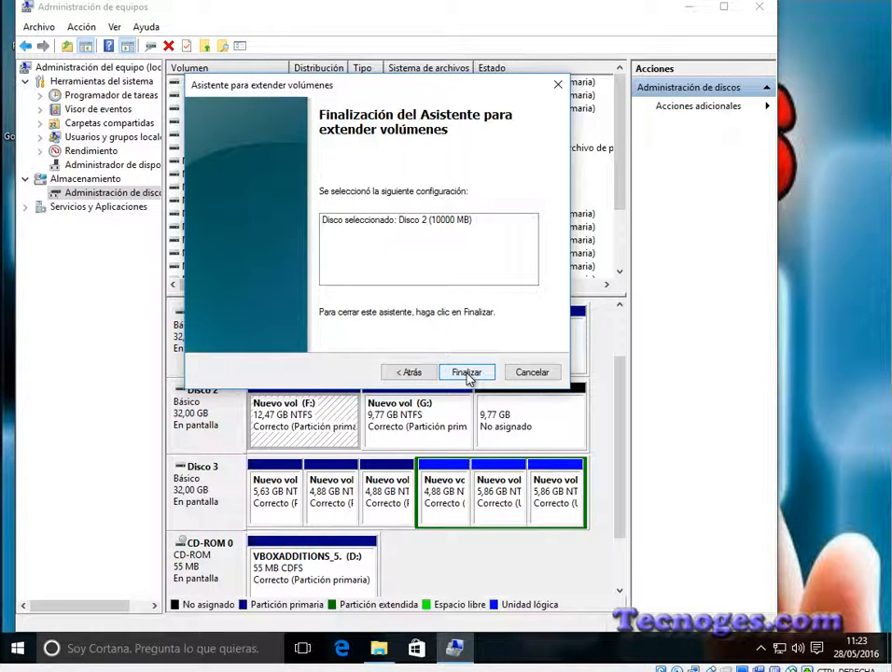
pyautogui.click(469, 373)
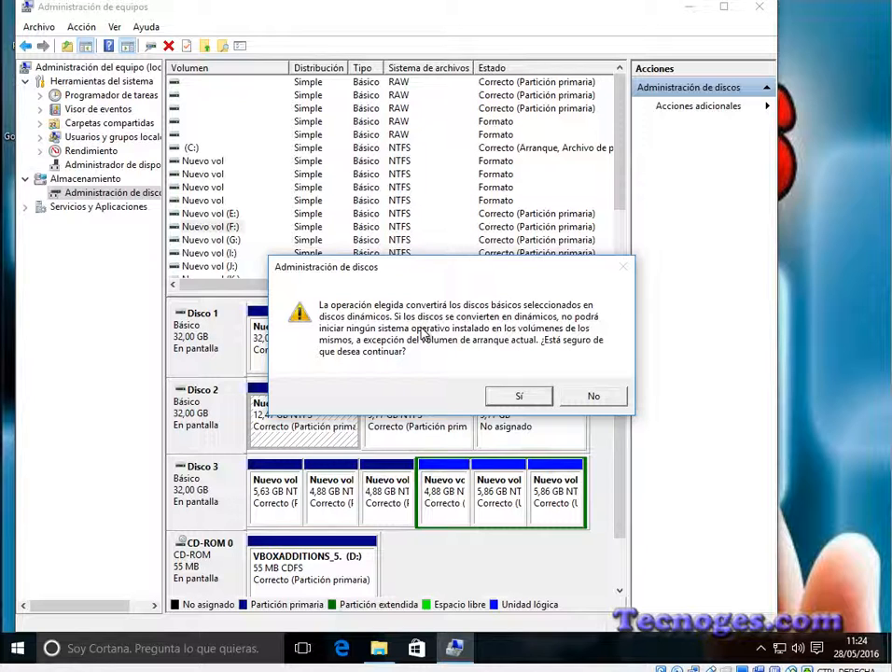
pyautogui.click(519, 396)
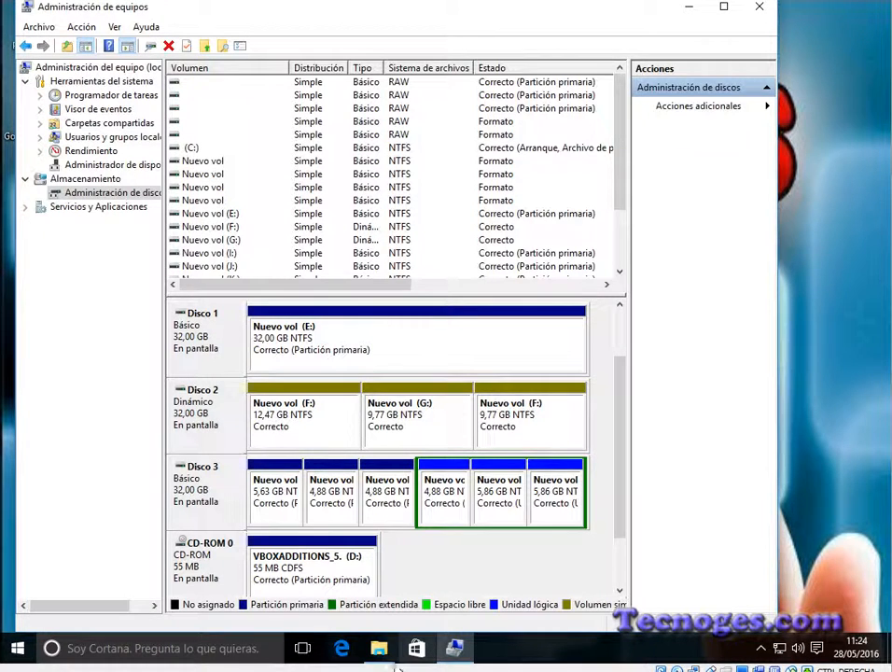
# Step: Check the size of F: in a refreshed Este equipo, then return to Administración de equipos and inspect Disco 2's available disk operations
pyautogui.click(382, 650)
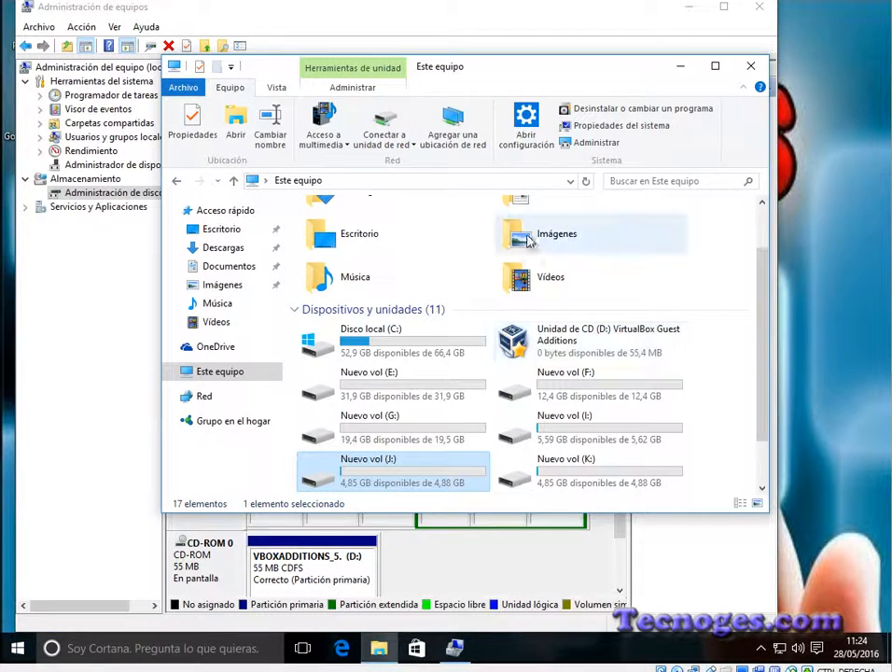
pyautogui.click(586, 182)
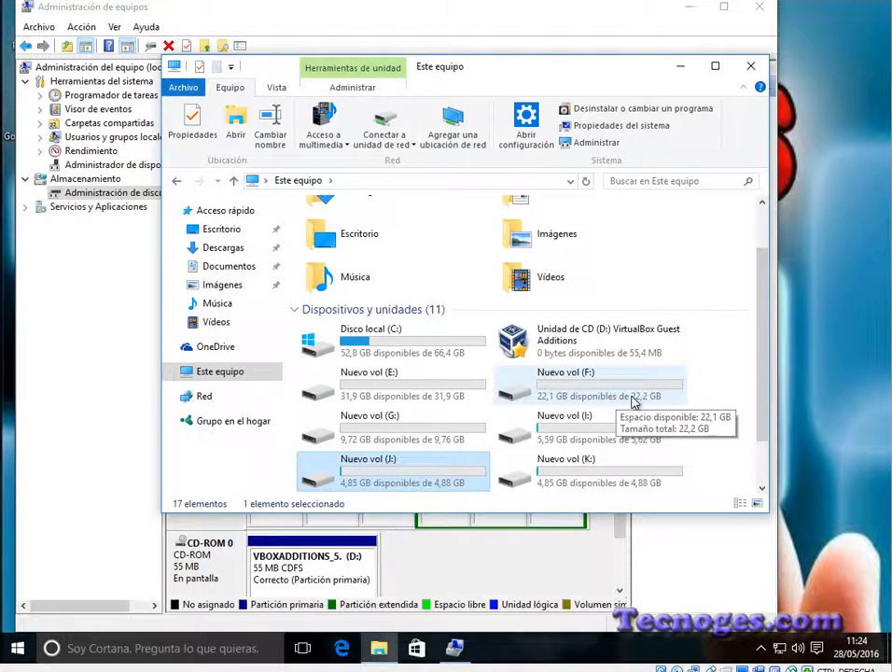
pyautogui.click(535, 571)
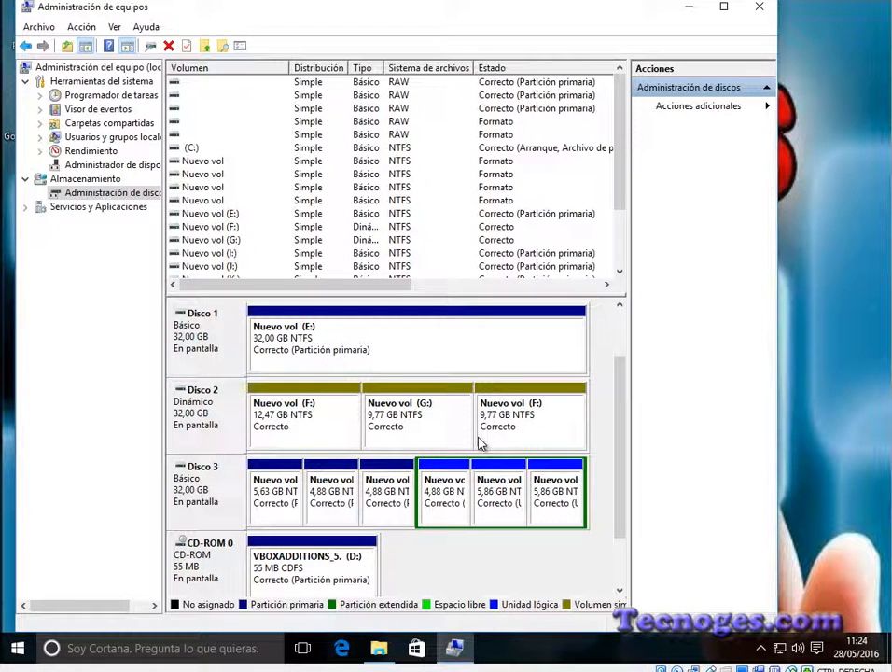
pyautogui.rightClick(208, 408)
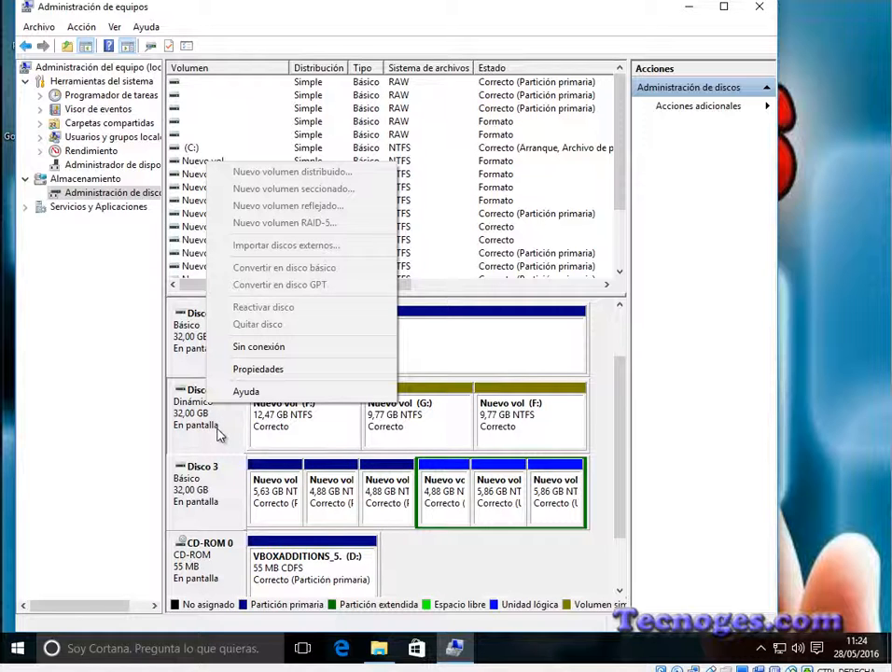
pyautogui.click(279, 430)
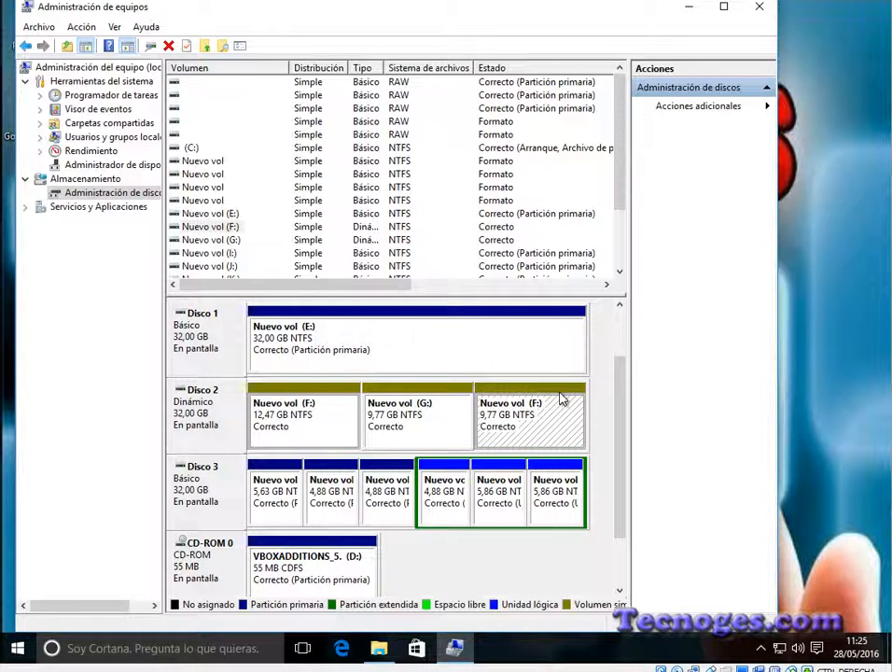
# Step: Delete the G: volume between the two F: segments on Disco 2 and accept the data loss
pyautogui.click(430, 432)
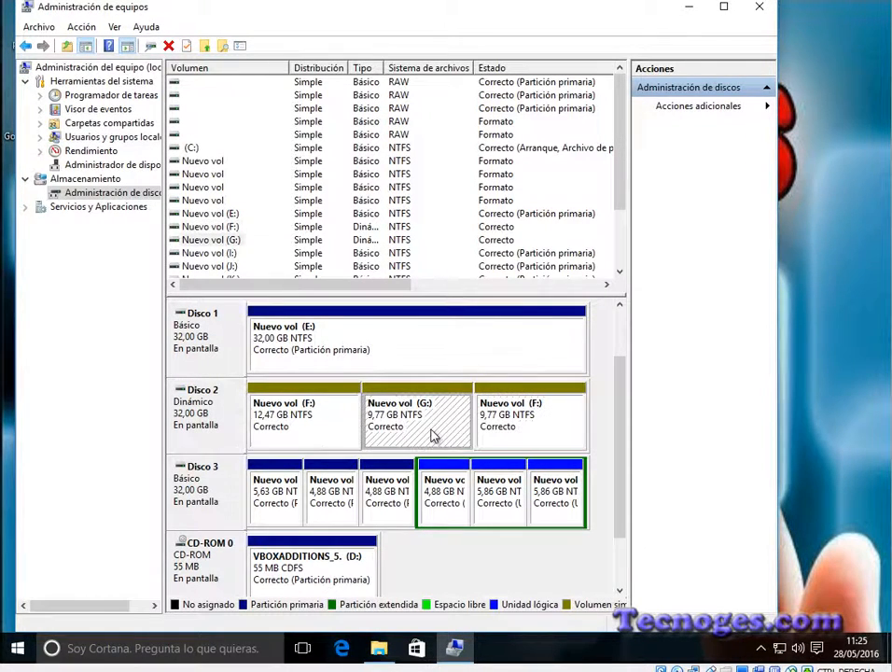
pyautogui.rightClick(422, 426)
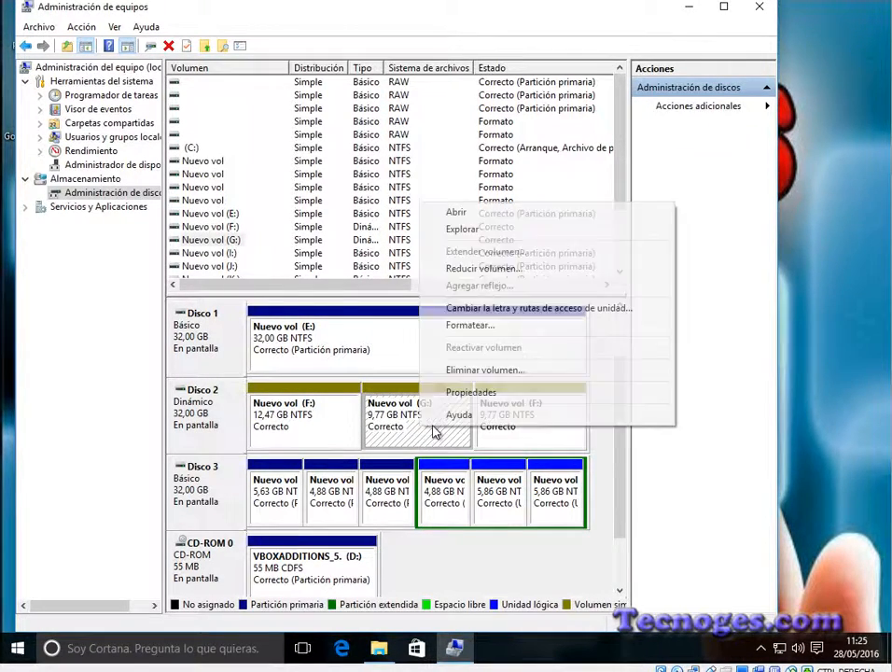
pyautogui.click(482, 370)
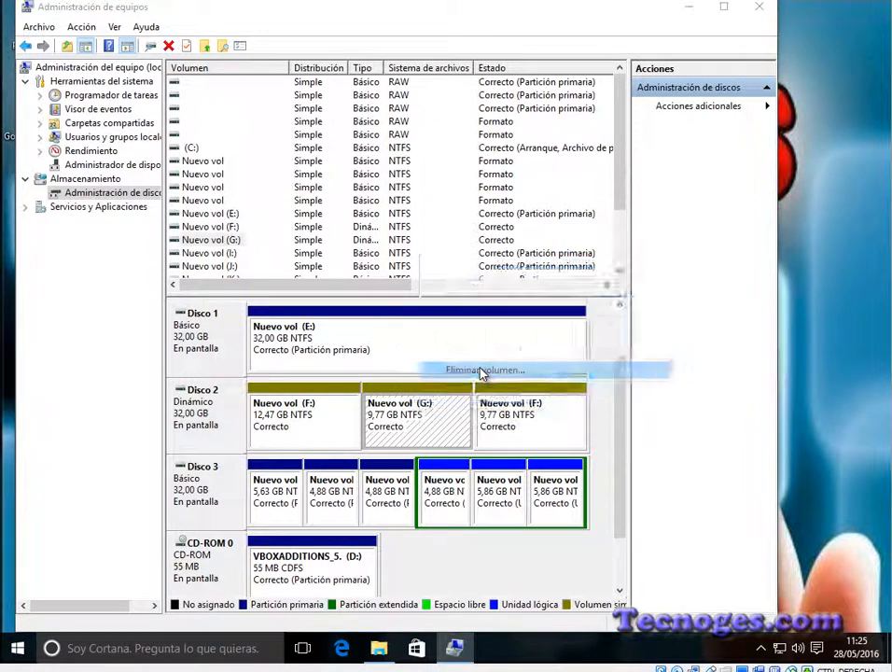
pyautogui.click(533, 389)
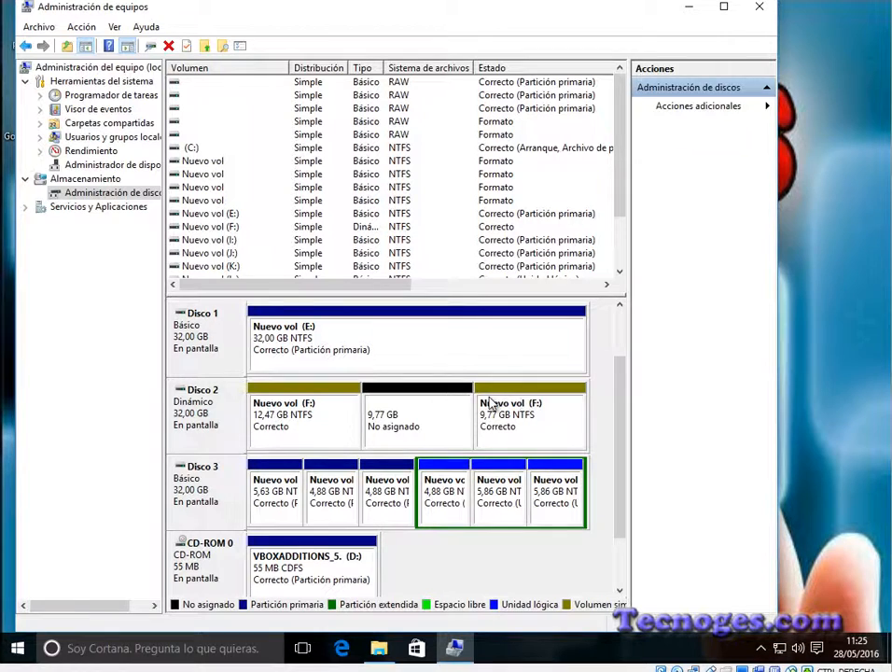
# Step: Extend the F: volume on Disco 2 with the 9999 MB of unallocated space between its two segments
pyautogui.click(353, 431)
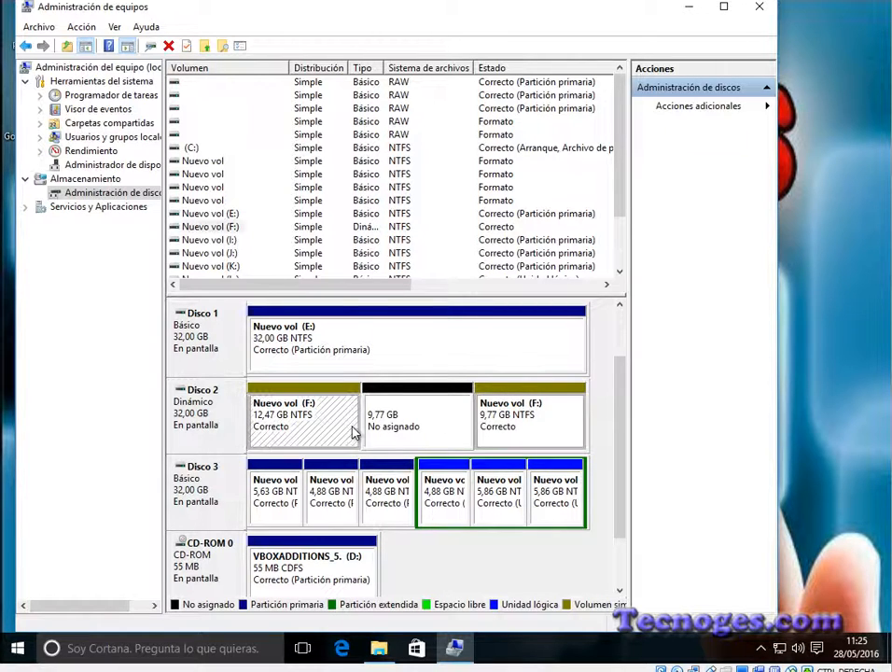
pyautogui.rightClick(348, 428)
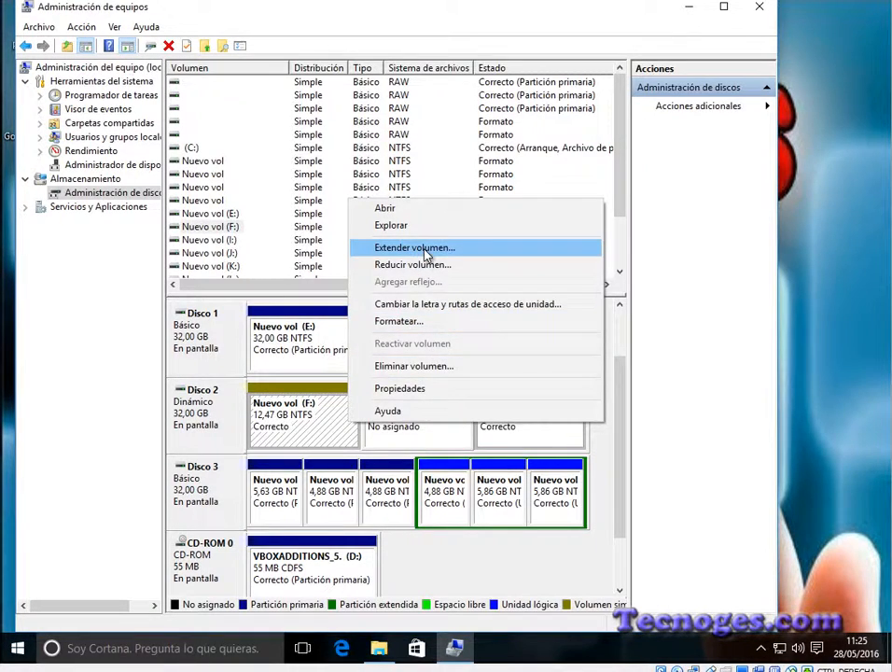
pyautogui.click(424, 249)
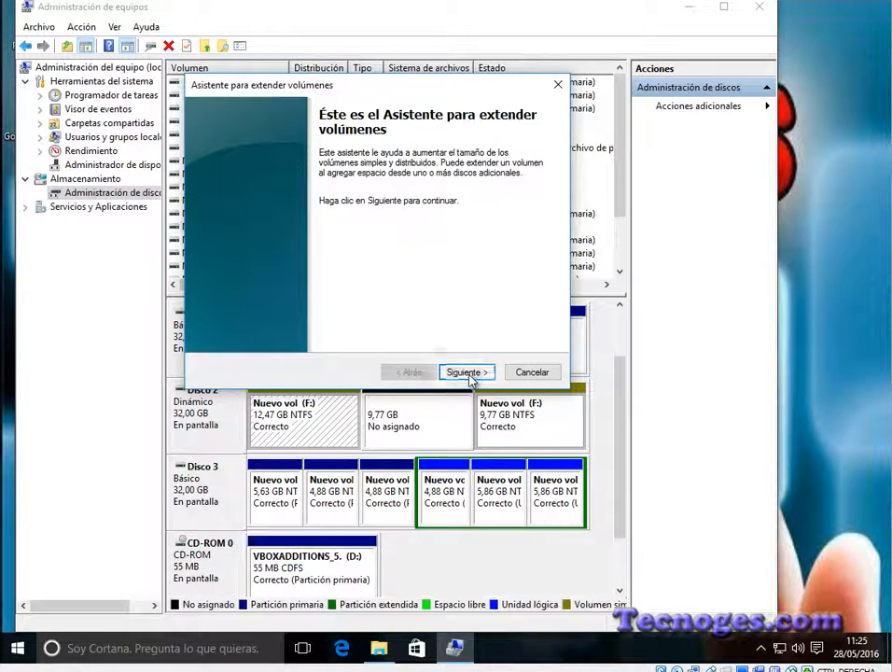
pyautogui.click(470, 372)
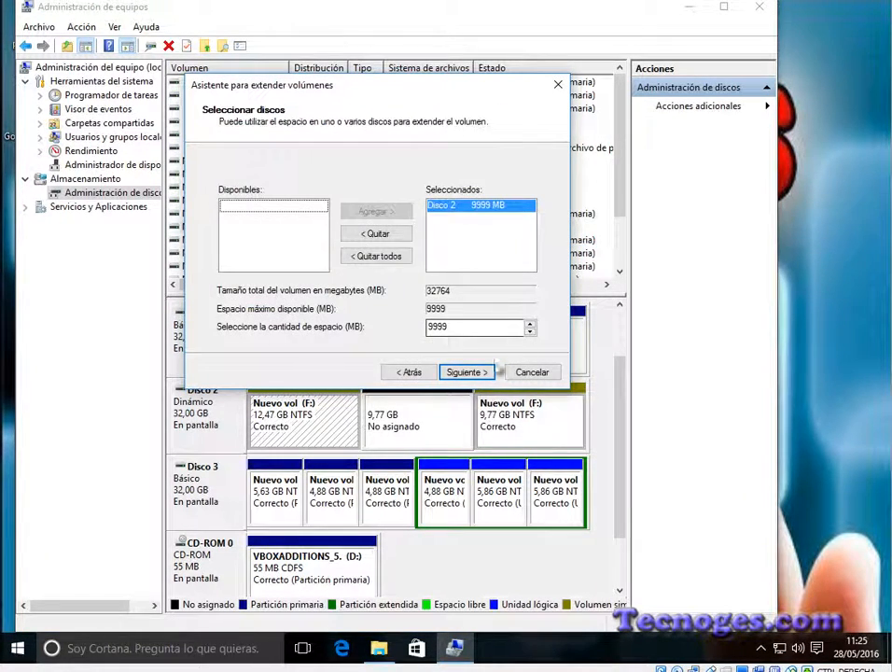
pyautogui.click(468, 372)
pyautogui.click(467, 372)
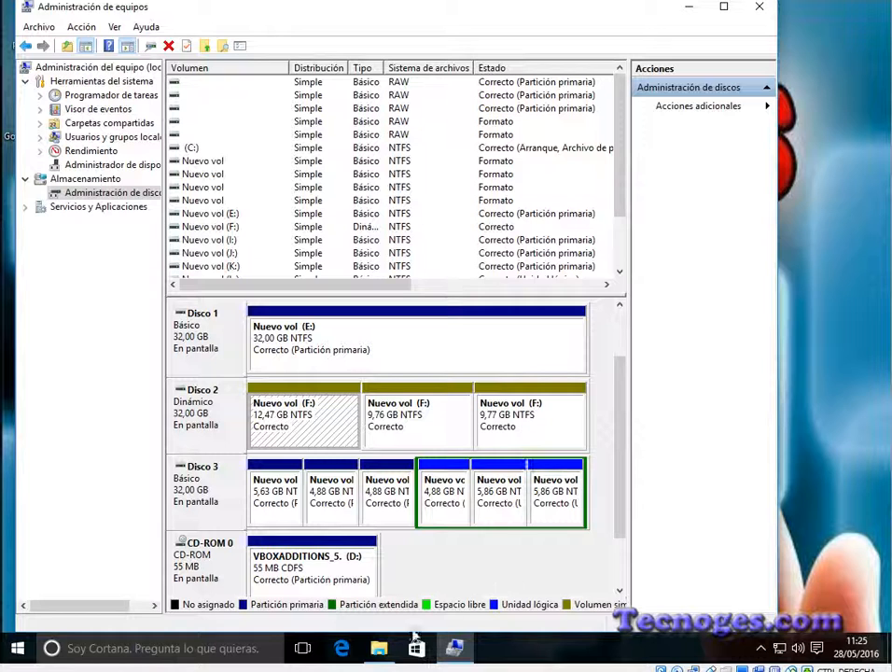
# Step: Check the size of F: in a refreshed Este equipo, then return to Administración de equipos
pyautogui.click(380, 651)
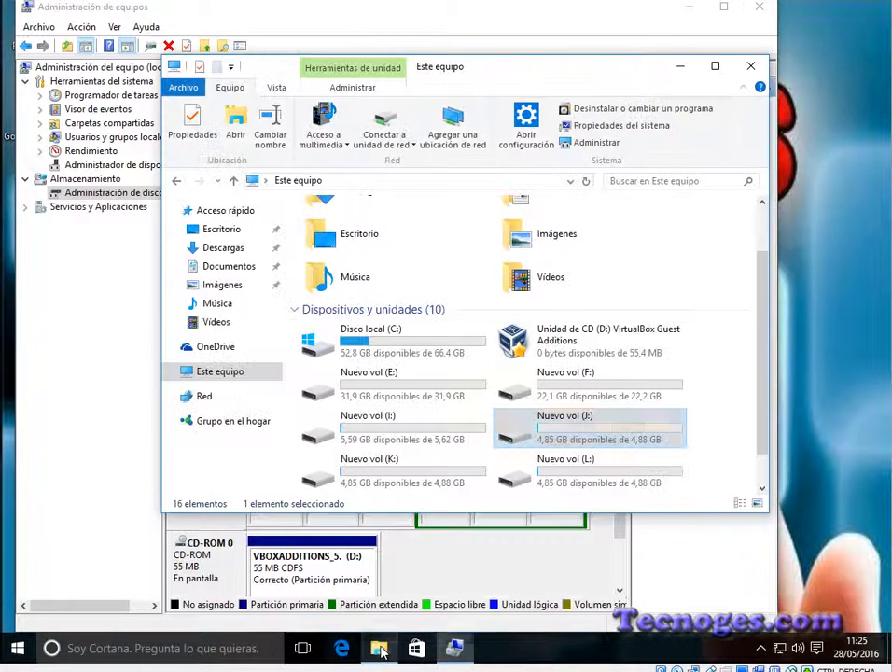
pyautogui.click(586, 181)
pyautogui.click(610, 442)
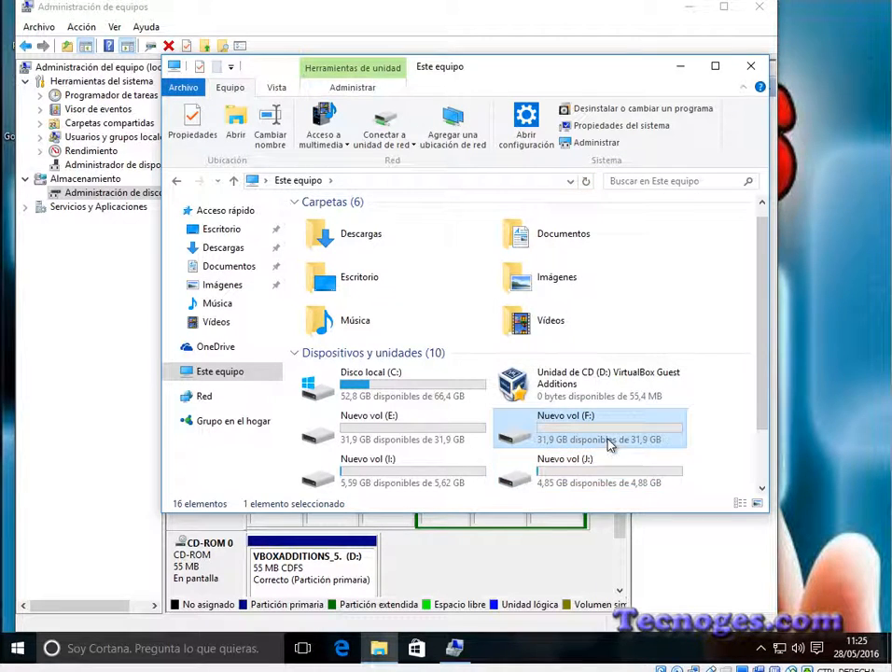
pyautogui.click(551, 548)
# Step: Delete the entire F: volume spanning the three segments of Disco 2 and accept the data loss
pyautogui.click(440, 428)
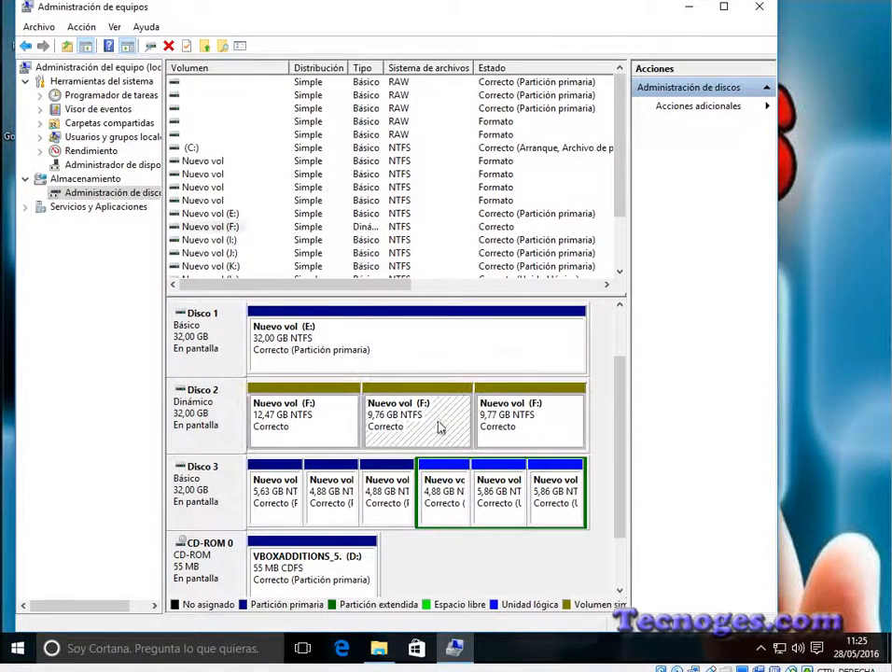
pyautogui.rightClick(542, 418)
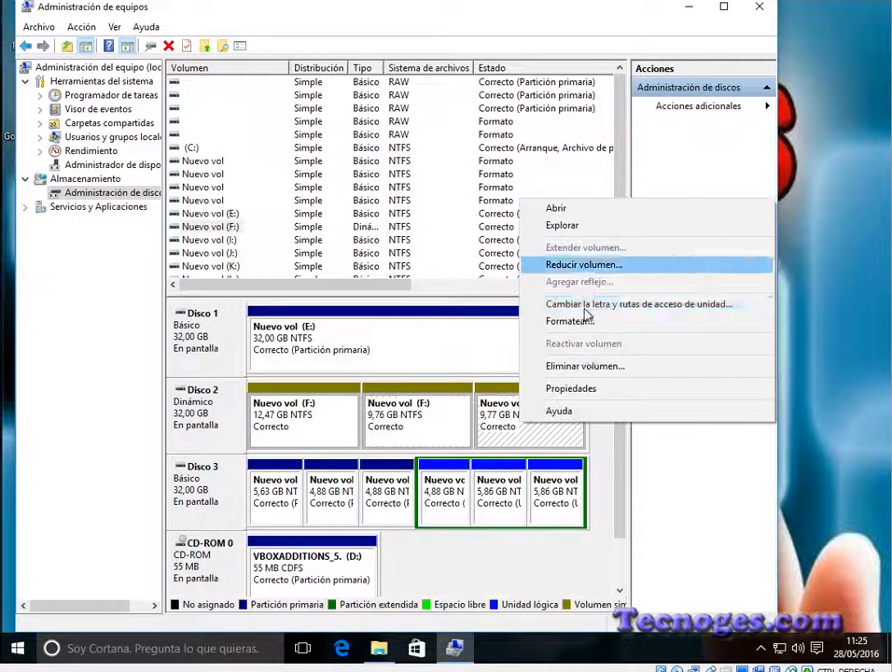
pyautogui.click(607, 369)
pyautogui.click(541, 383)
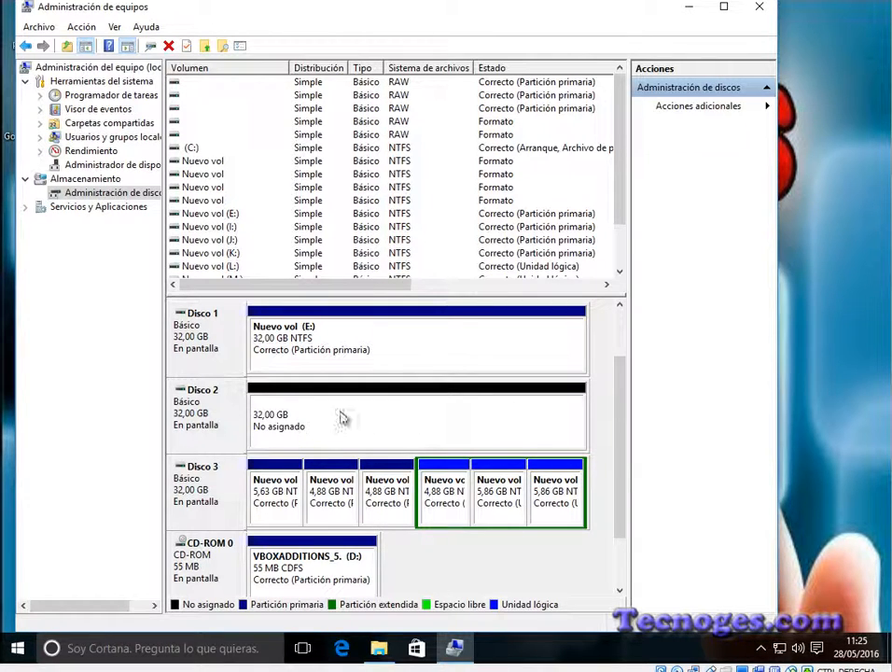
# Step: Create a 20765 MB simple volume in Disco 2's unallocated space, with drive letter F: and NTFS format
pyautogui.rightClick(369, 417)
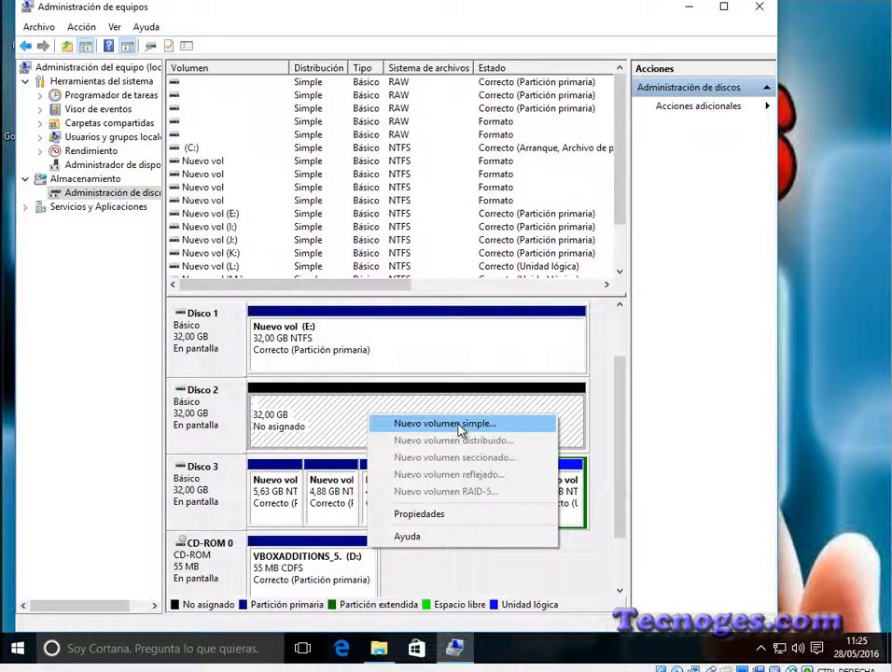
pyautogui.click(445, 424)
pyautogui.click(468, 361)
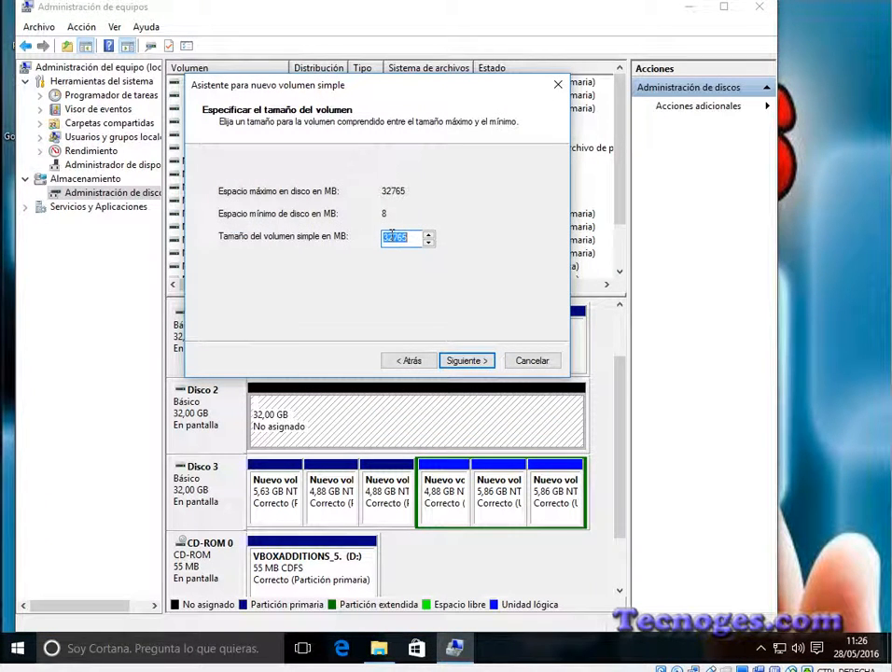
pyautogui.moveTo(393, 236); pyautogui.dragTo(373, 241)
pyautogui.write('20')
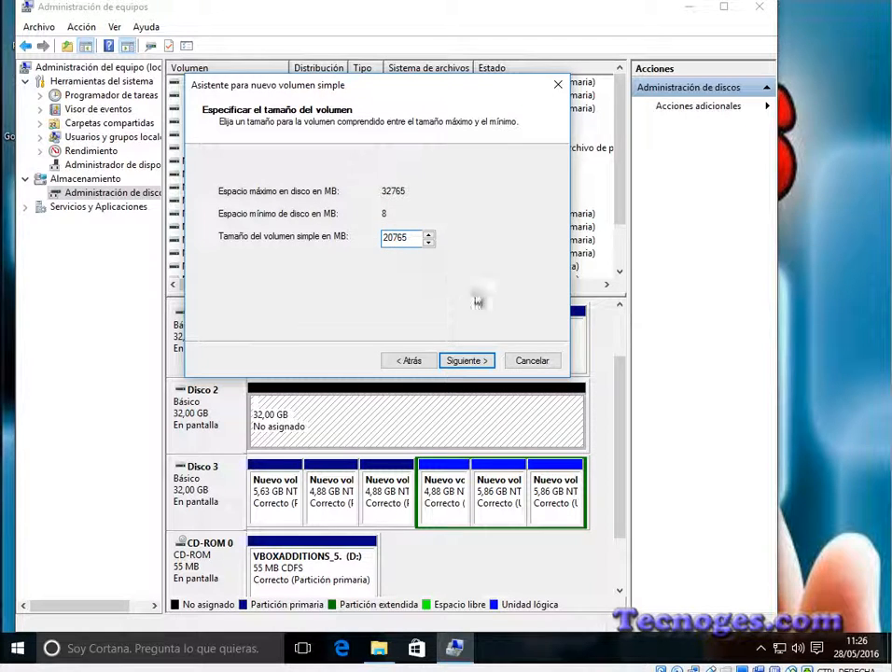
pyautogui.click(472, 362)
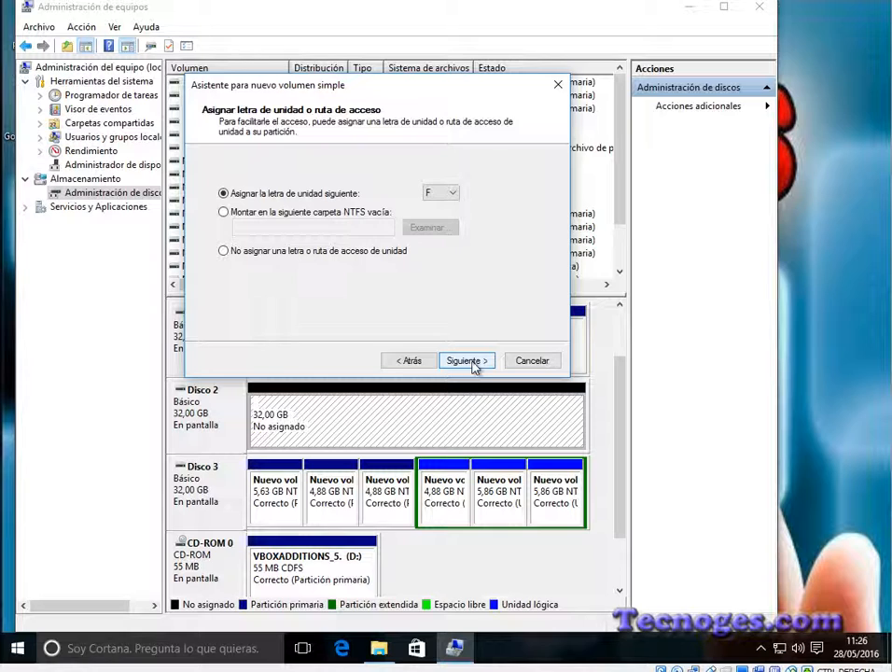
pyautogui.click(464, 360)
pyautogui.click(463, 360)
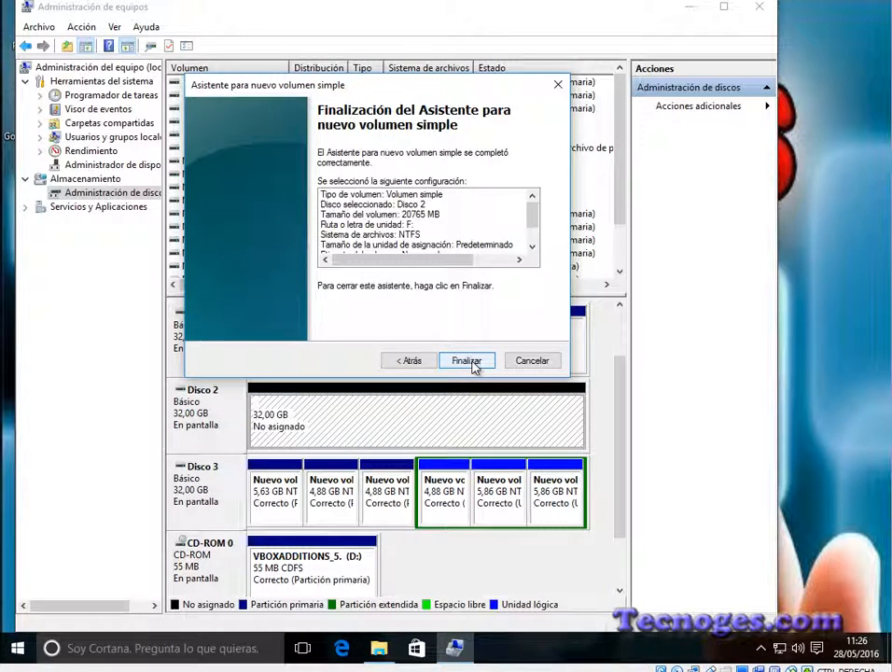
pyautogui.click(468, 361)
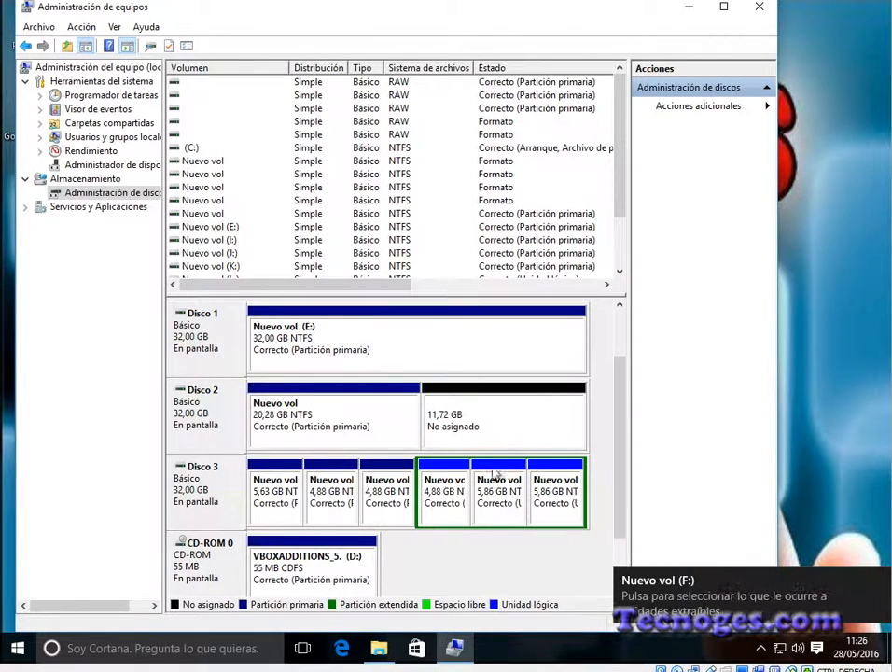
# Step: Check the size of the new F: volume in Este equipo and minimize that window
pyautogui.click(386, 652)
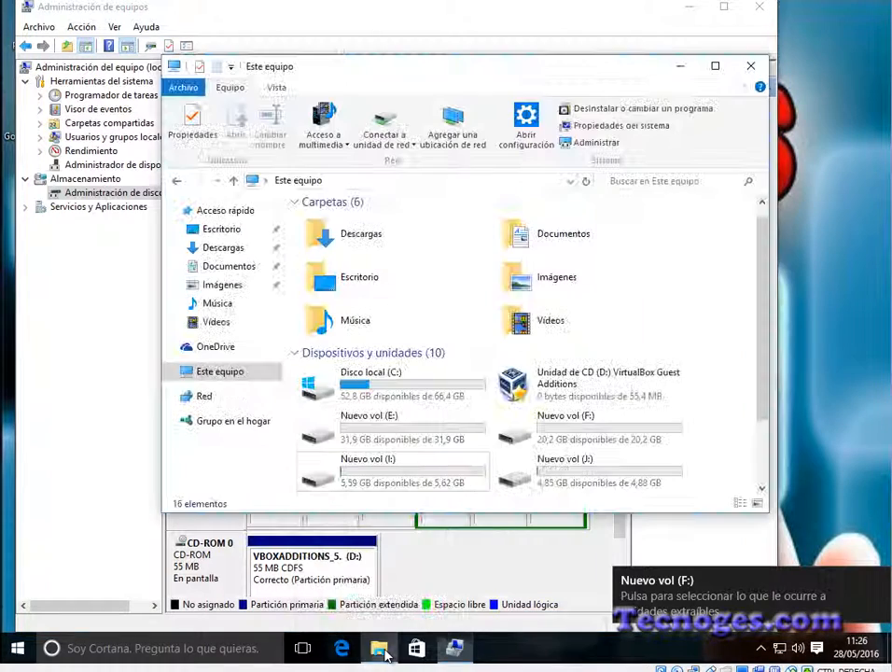
pyautogui.click(603, 432)
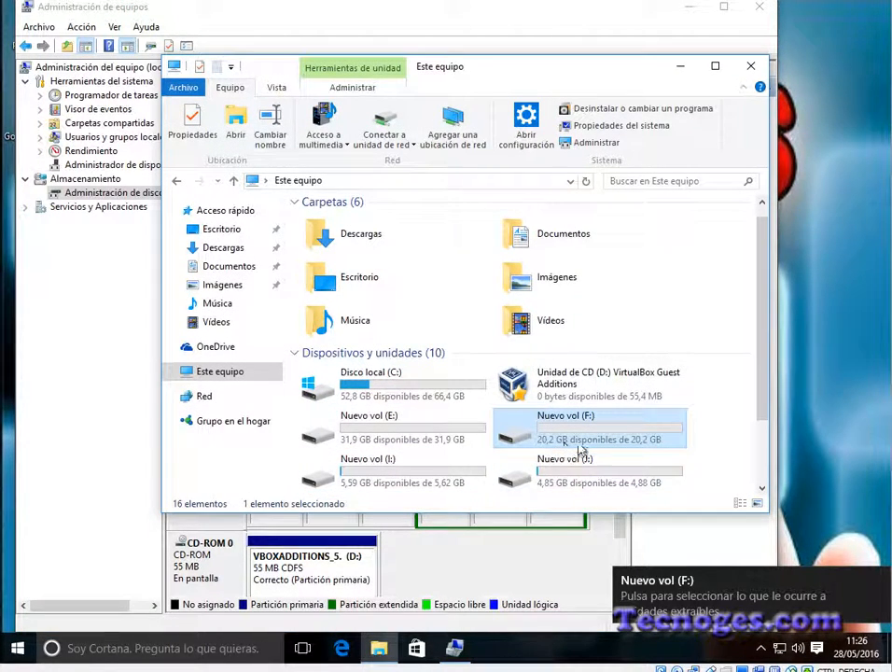
pyautogui.click(680, 67)
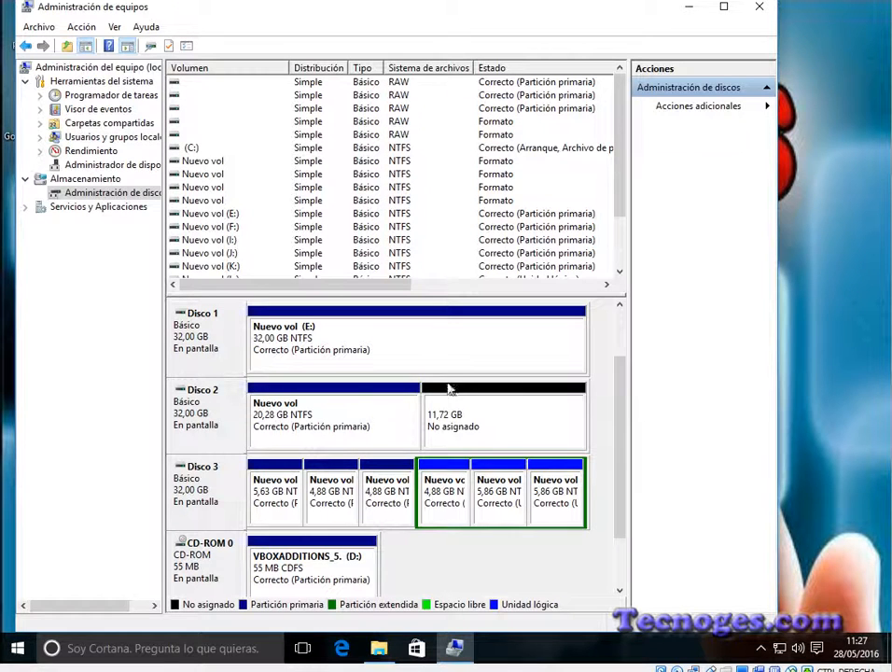
# Step: Convert Disco 2 from a basic to a dynamic disk and accept the operating system boot warning
pyautogui.rightClick(502, 420)
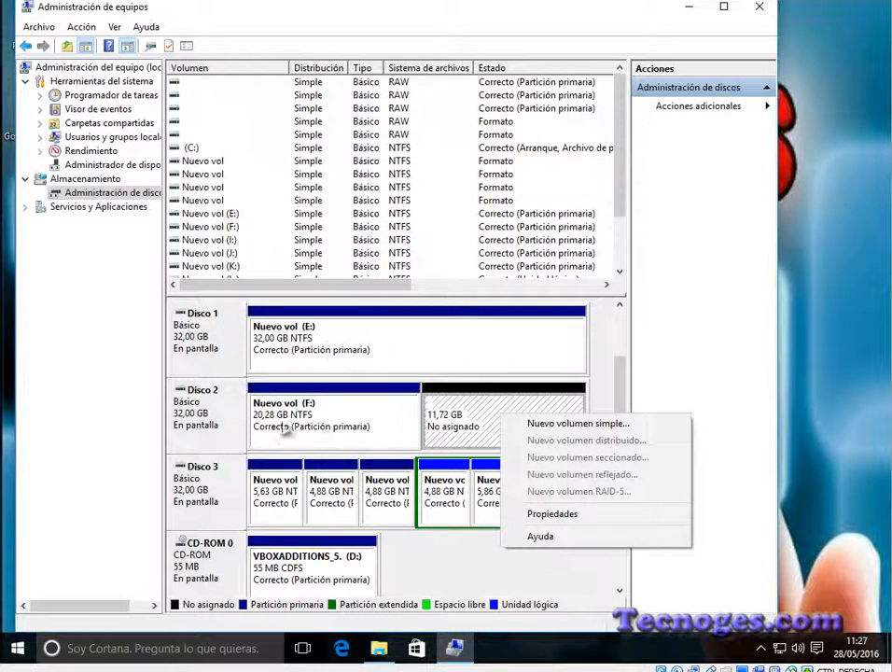
pyautogui.rightClick(224, 424)
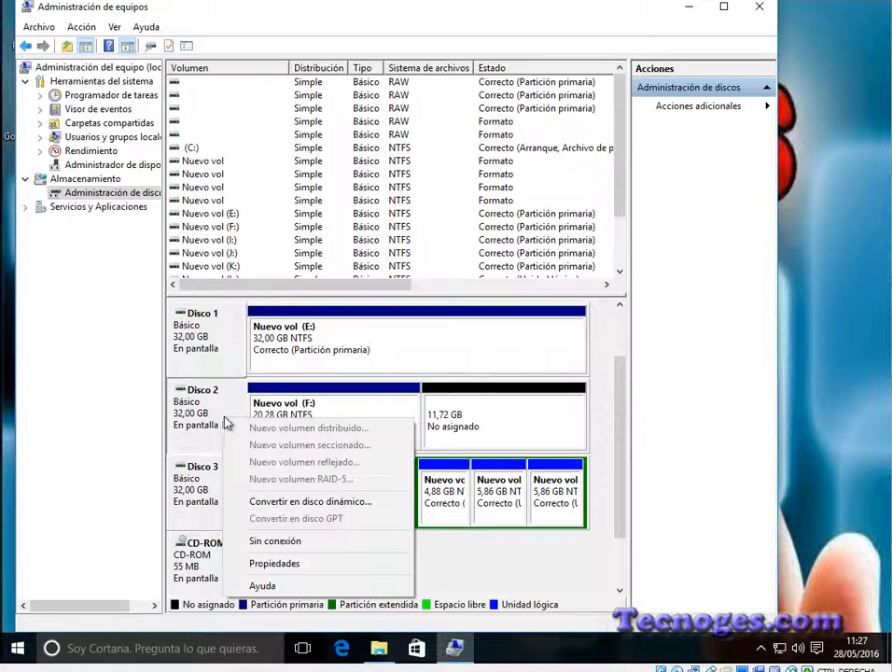
pyautogui.press('Escape')
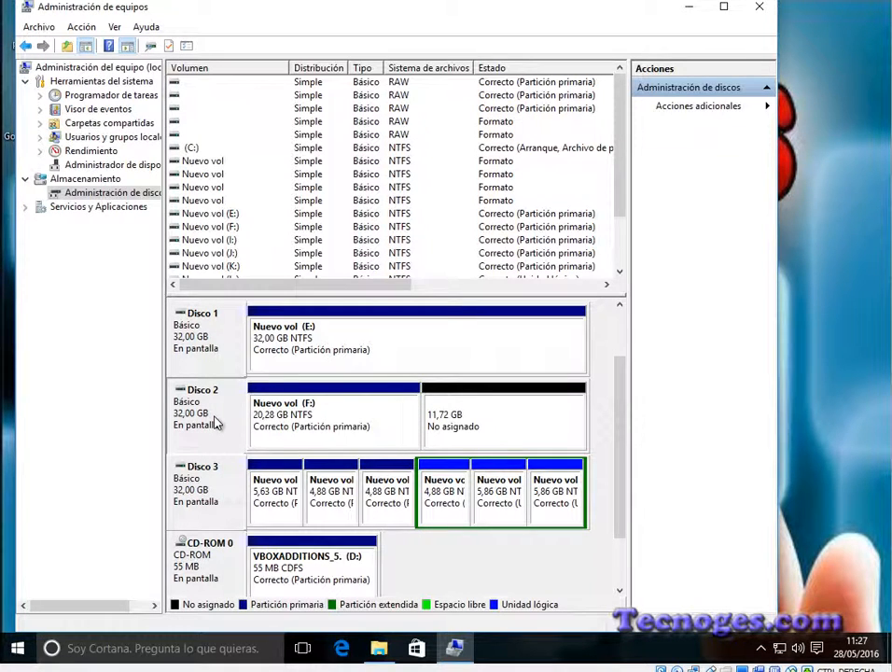
pyautogui.rightClick(210, 422)
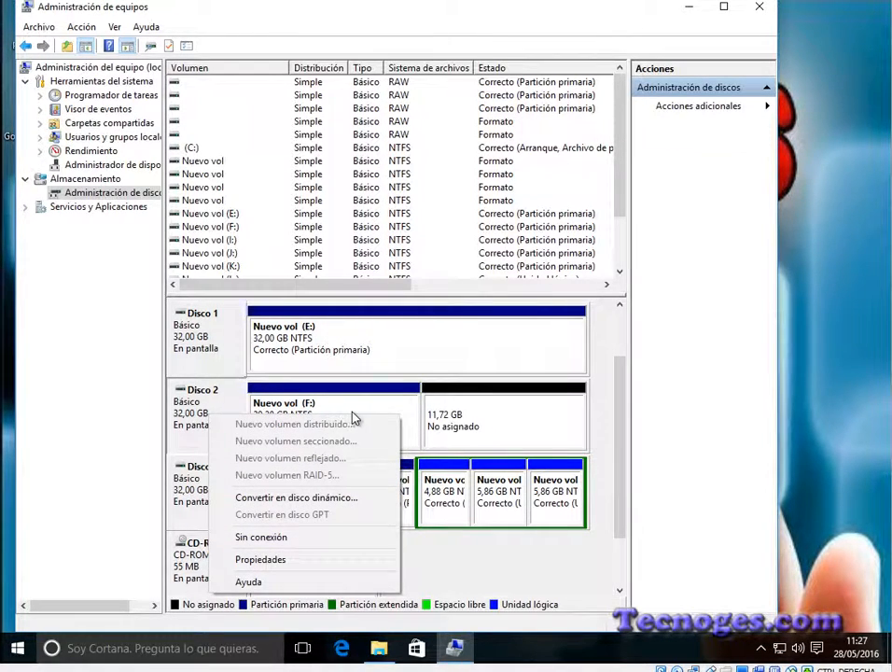
pyautogui.click(276, 499)
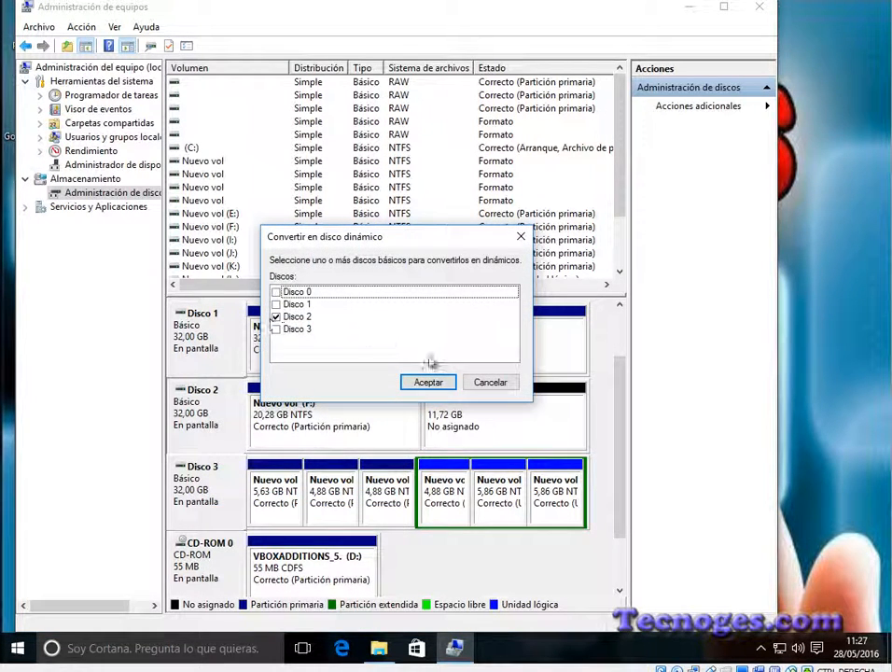
pyautogui.click(427, 380)
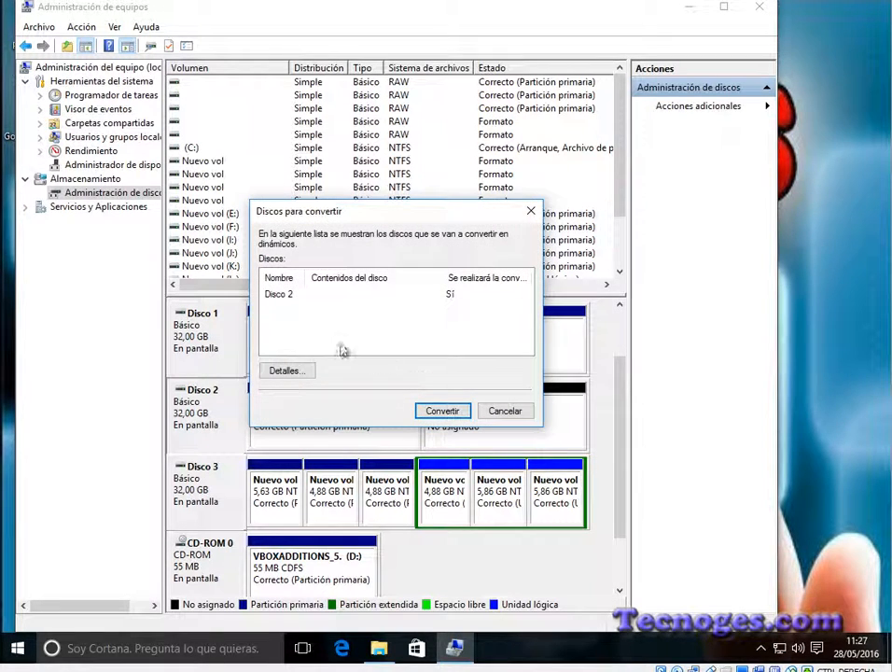
pyautogui.click(444, 410)
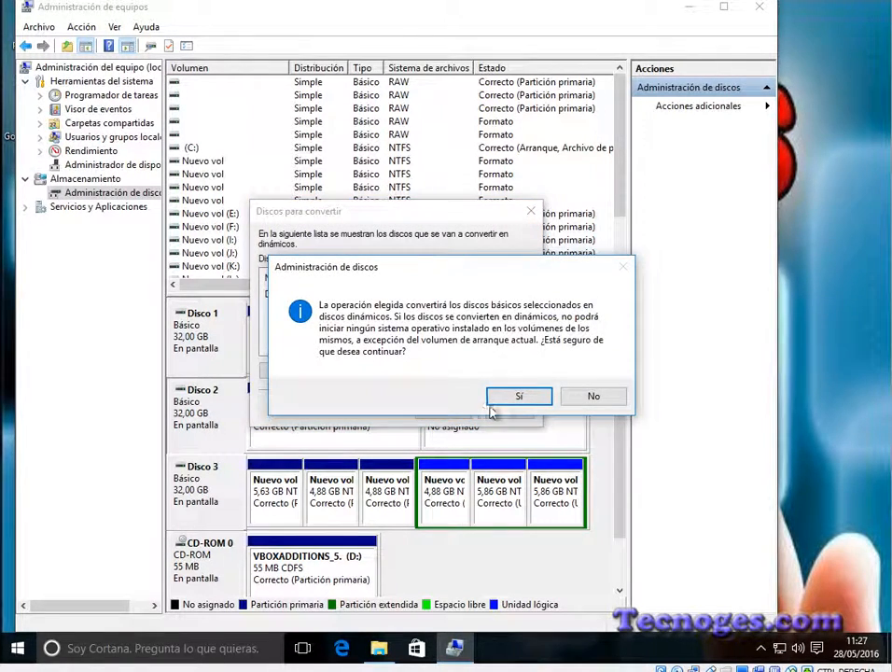
pyautogui.click(528, 399)
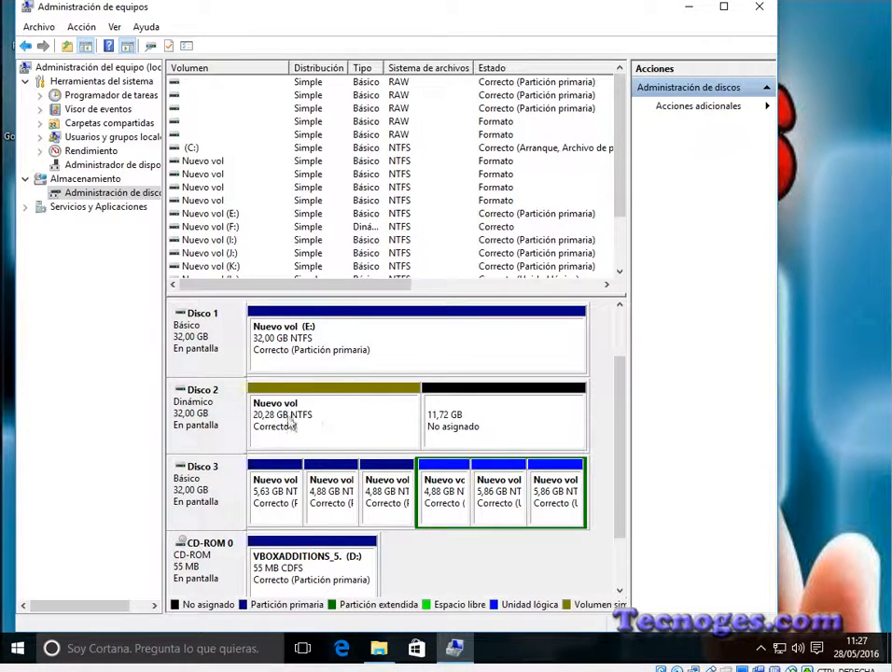
# Step: Create an NTFS simple volume with drive letter G: using all 12000 MB of unallocated space on Disco 2
pyautogui.rightClick(484, 407)
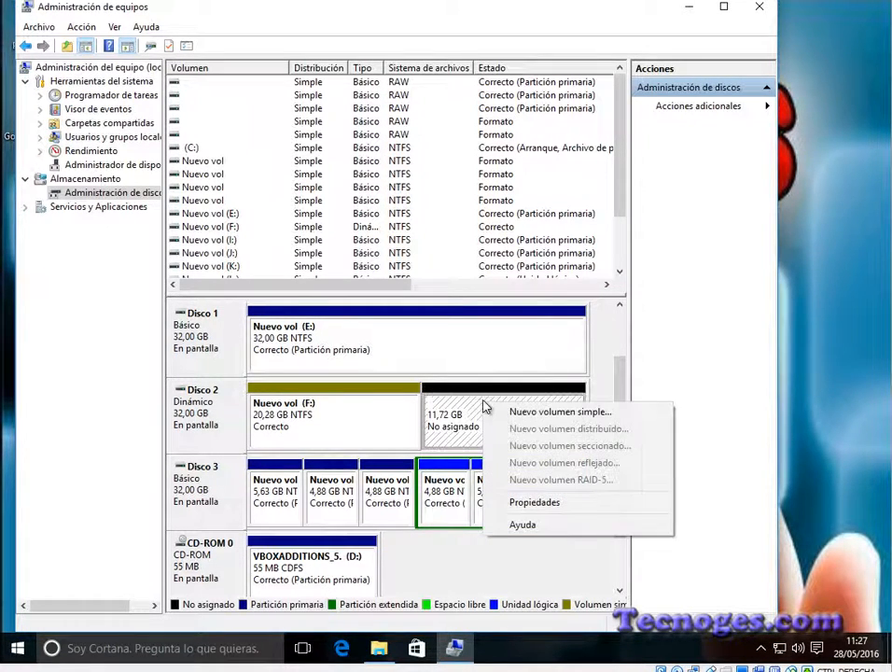
pyautogui.click(560, 414)
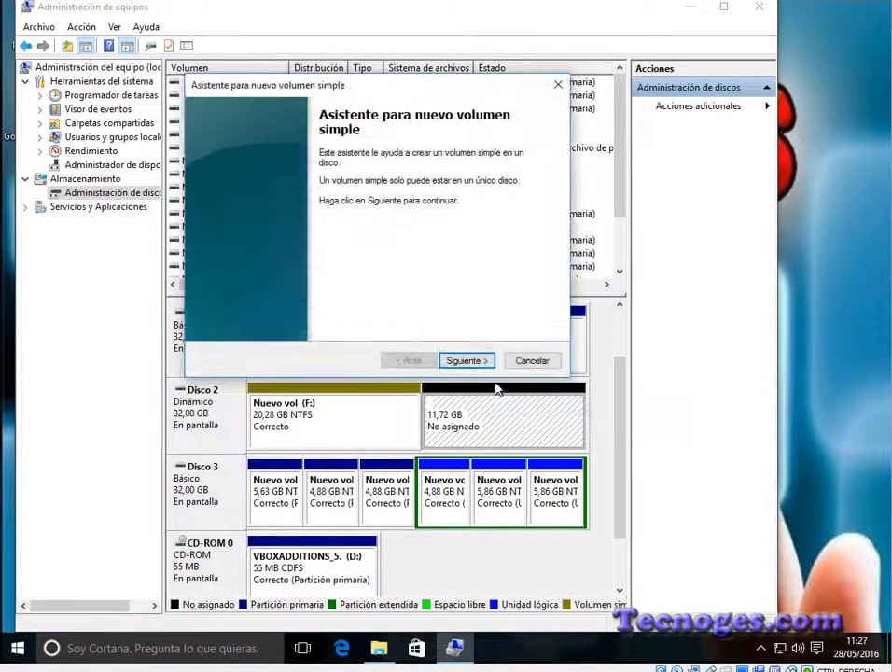
pyautogui.click(473, 361)
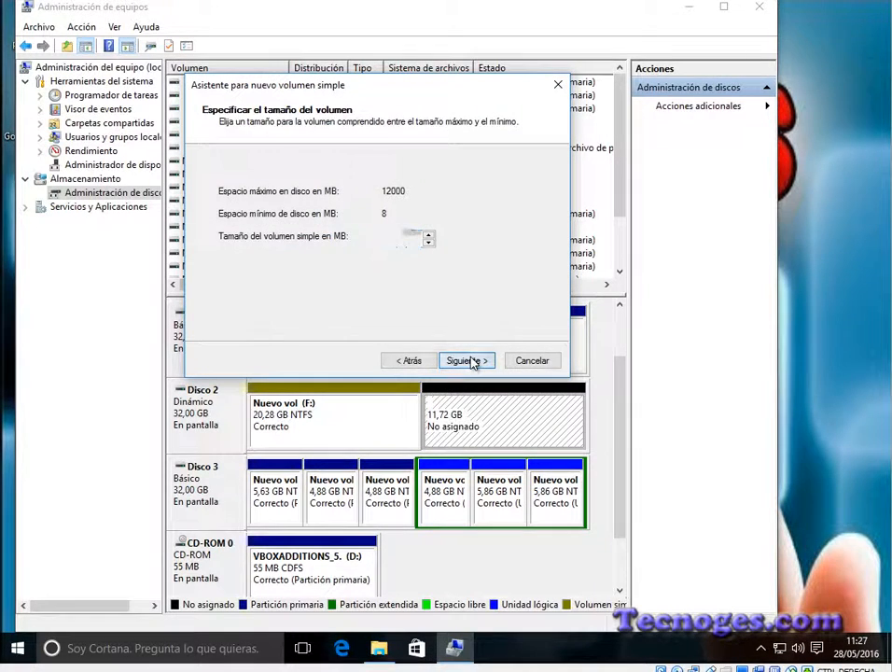
pyautogui.click(473, 361)
pyautogui.click(473, 362)
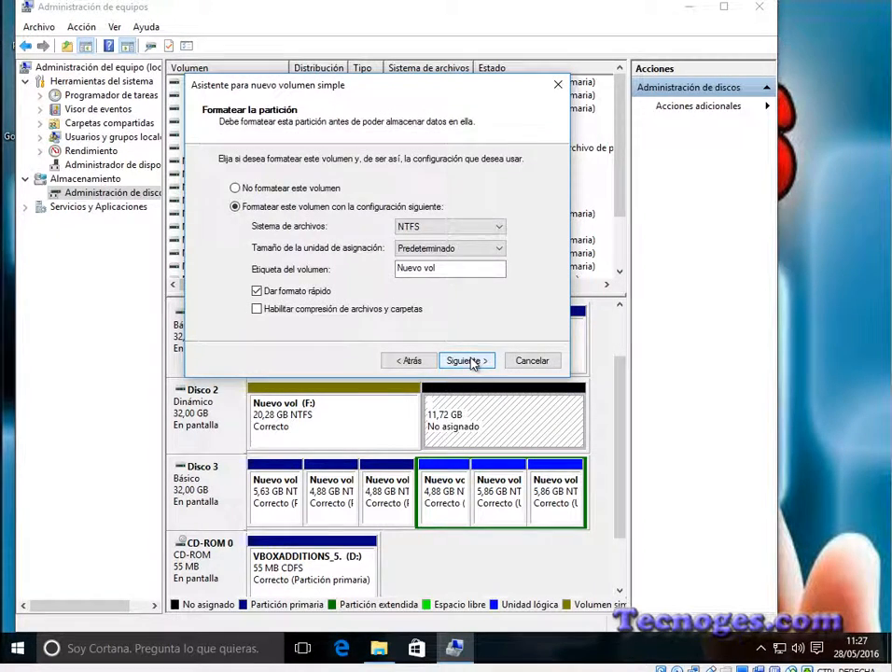
pyautogui.click(472, 361)
pyautogui.click(468, 361)
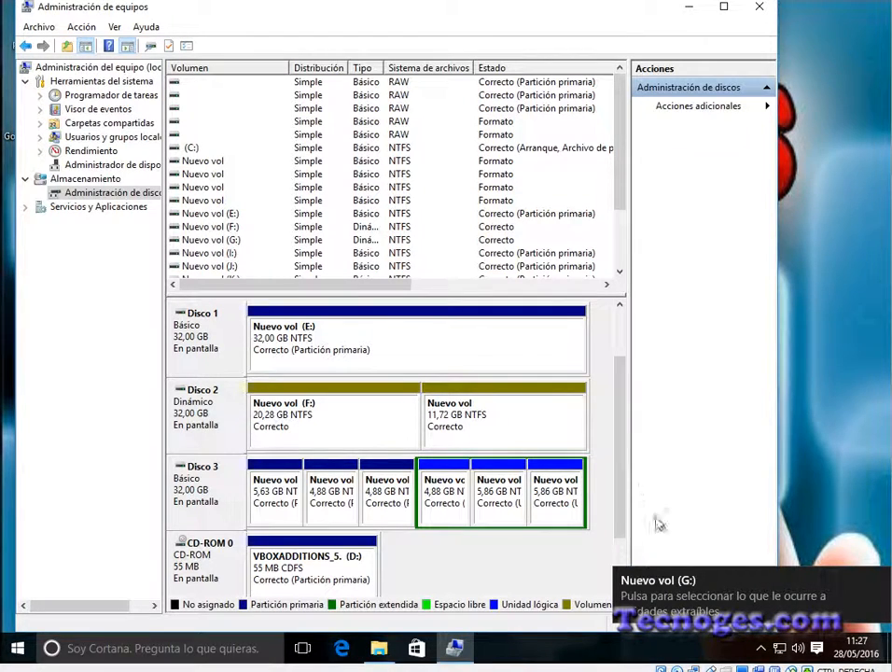
# Step: Check the sizes of F: and G: in a refreshed Este equipo, then minimize that window
pyautogui.click(385, 650)
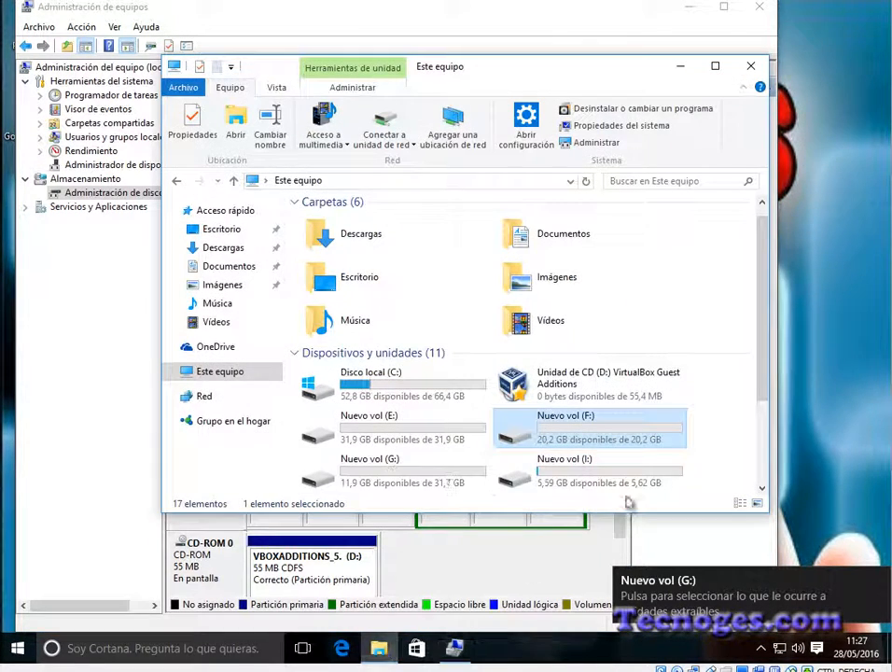
pyautogui.click(586, 182)
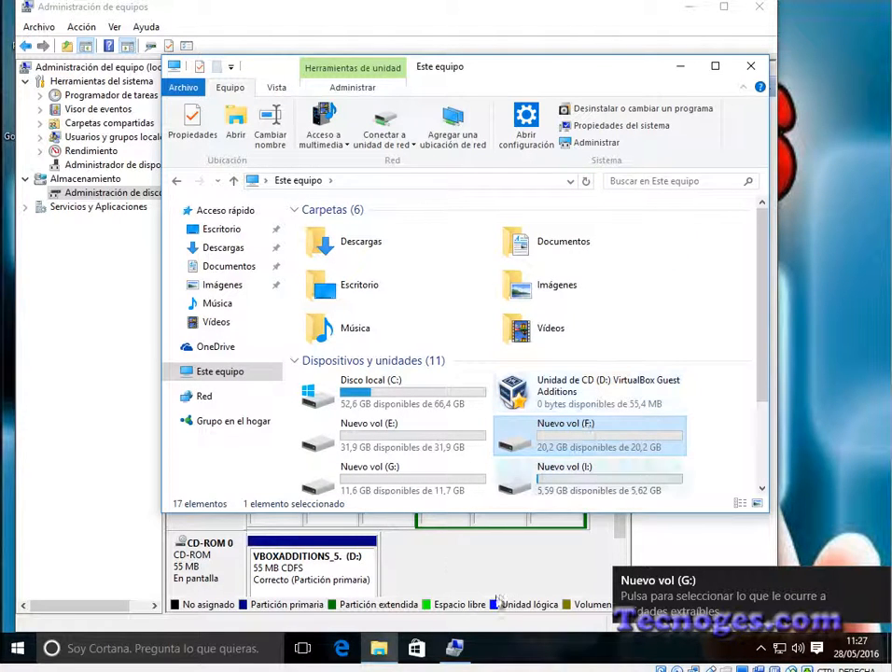
pyautogui.click(682, 68)
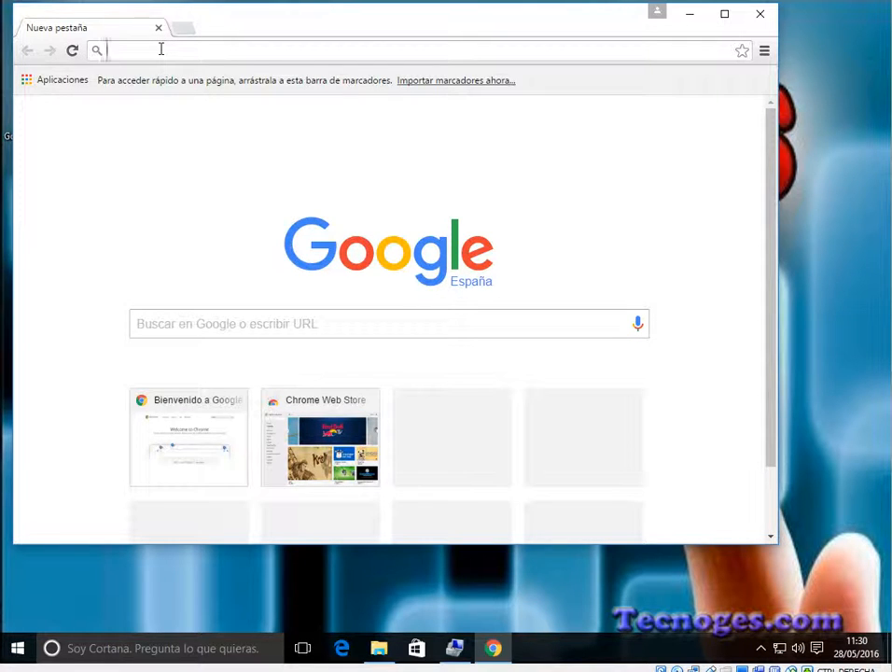
# Step: Search Google in the Chrome browser for "easeus partition"
pyautogui.write('e')
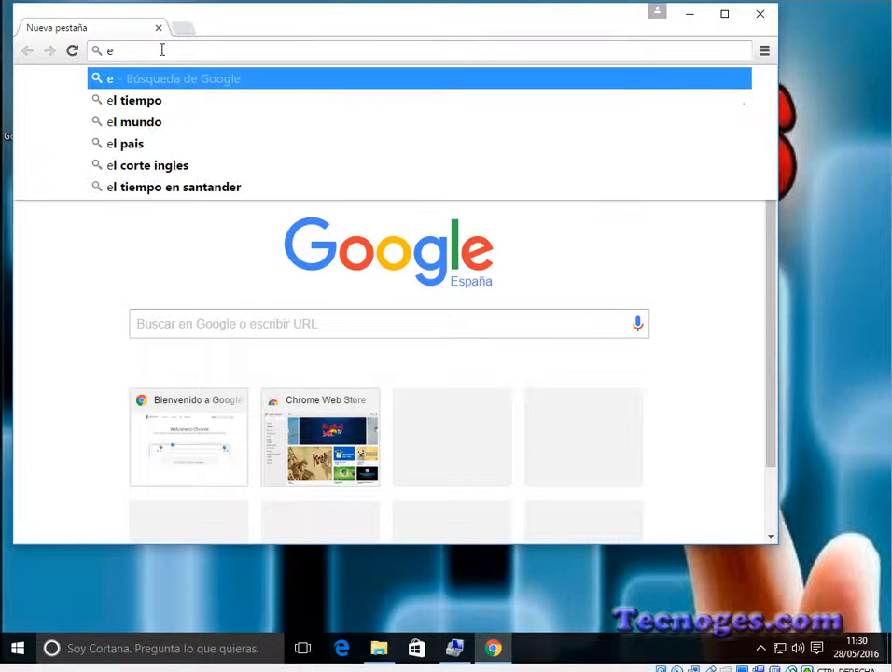
pyautogui.write('aseus')
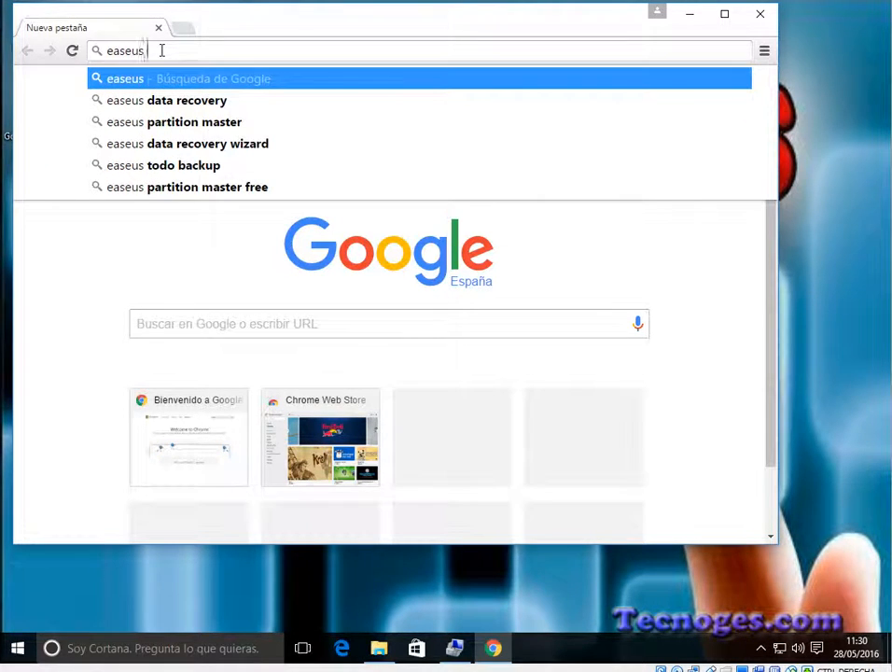
pyautogui.write(' partition')
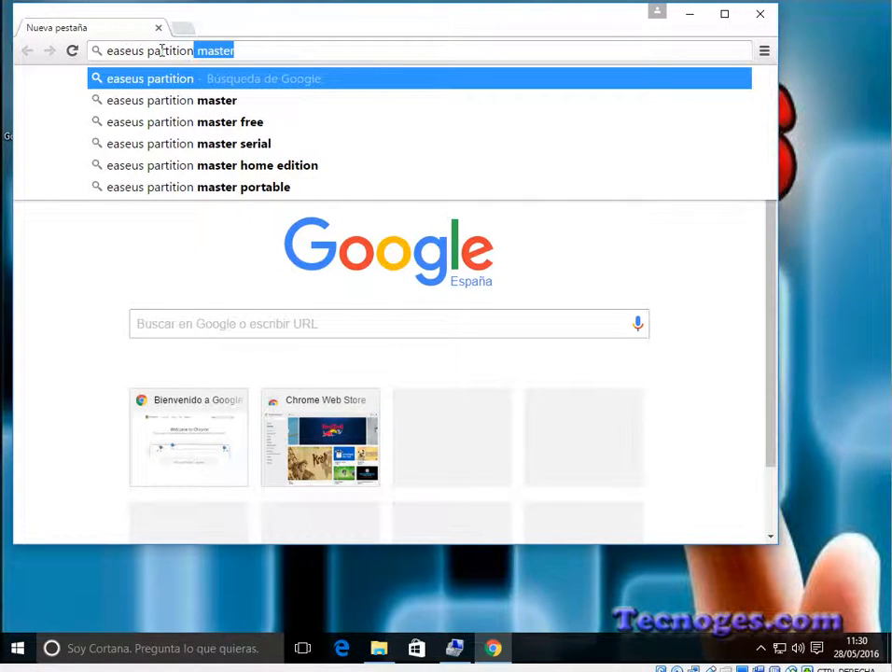
pyautogui.press('Delete')
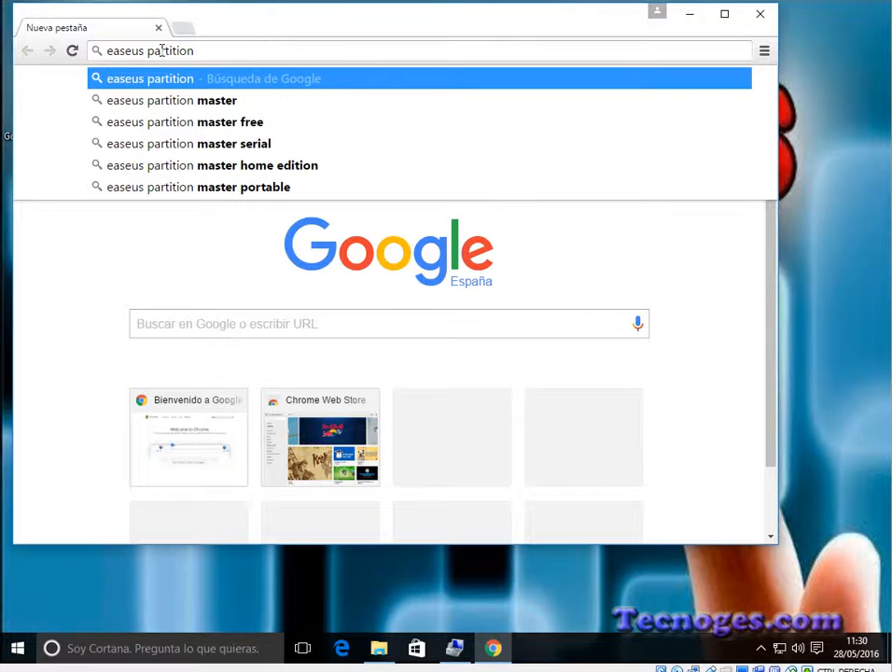
pyautogui.press('Return')
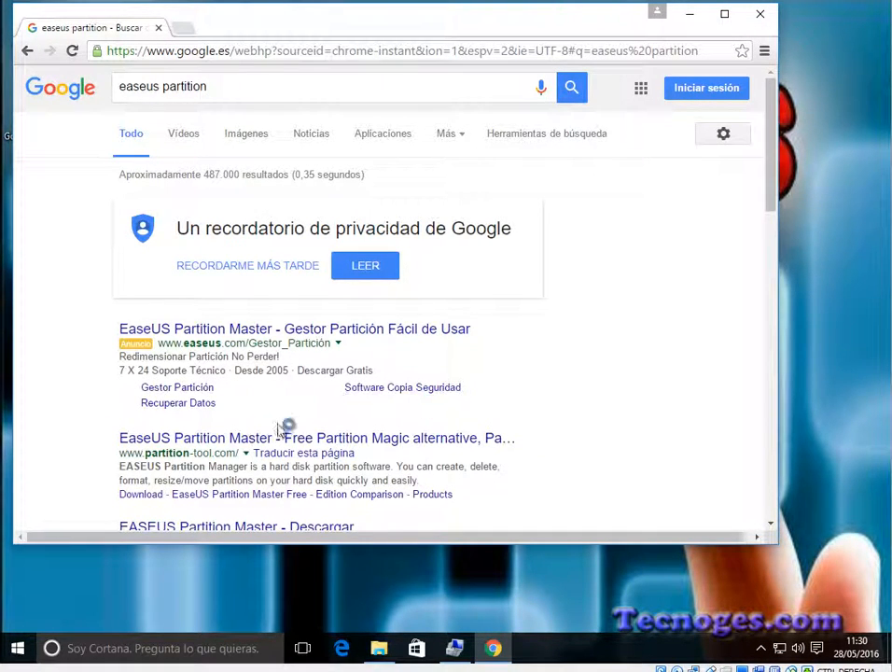
# Step: Open the partition-tool.com search result, decline the page translation and go to the site's download center
pyautogui.click(229, 440)
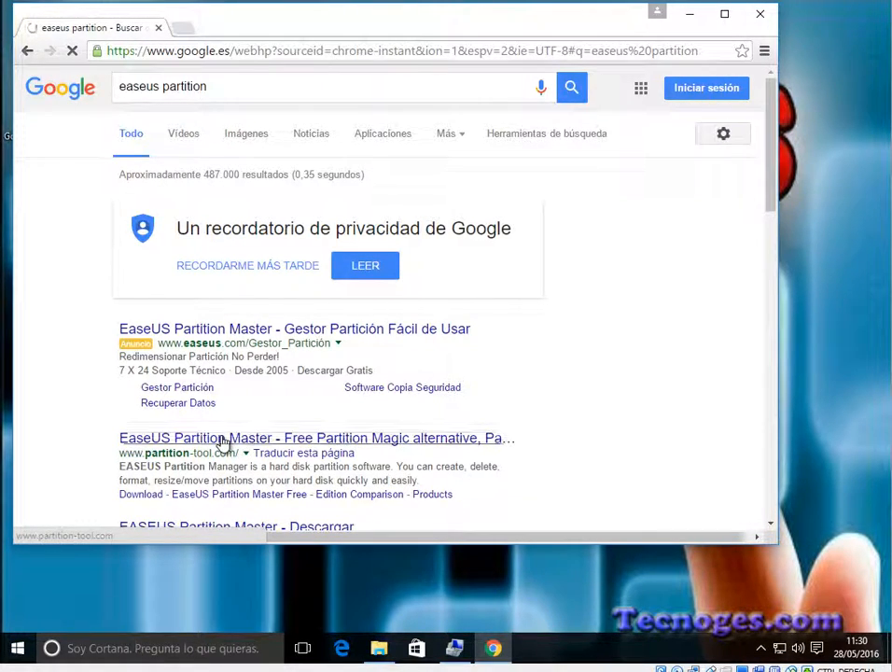
pyautogui.scroll(-1, 275, 429)
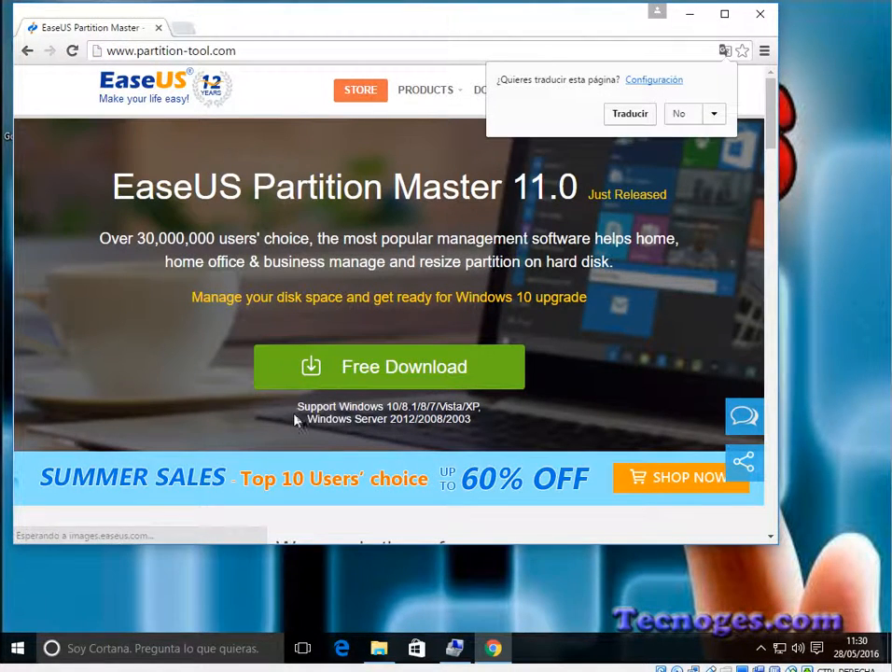
pyautogui.click(678, 114)
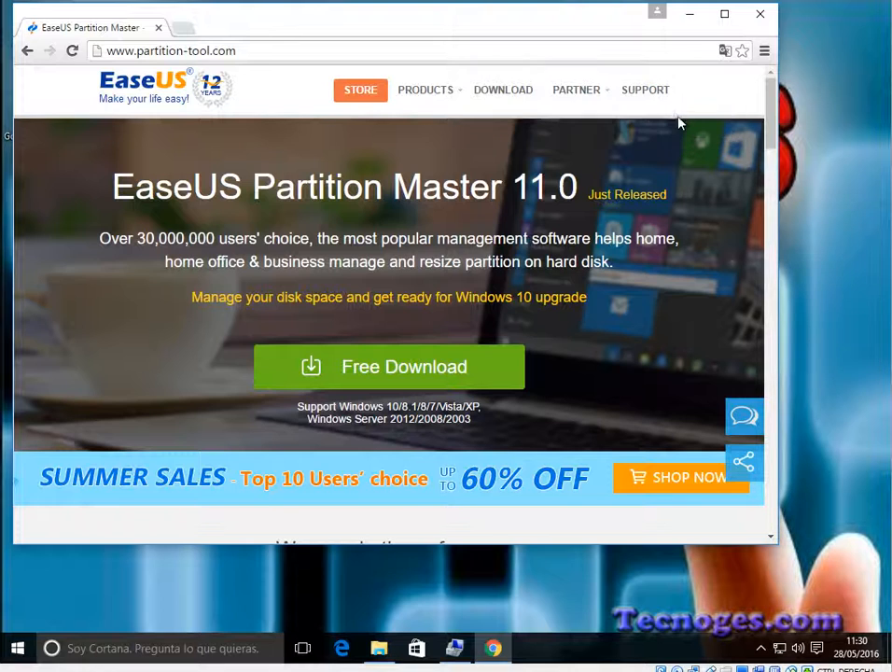
pyautogui.click(516, 93)
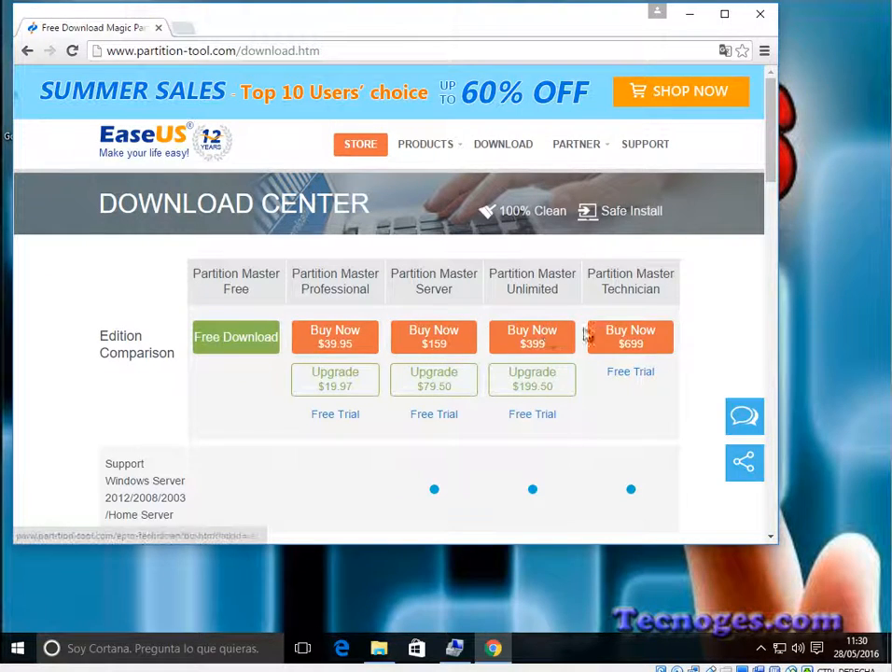
# Step: Download Partition Master Free, run the downloaded installer and close the browser
pyautogui.click(239, 339)
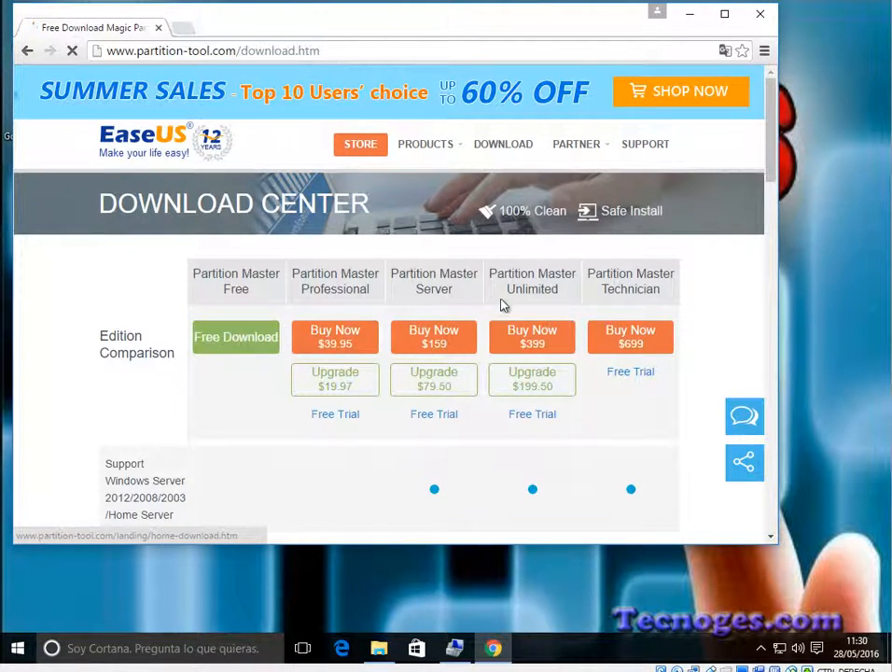
pyautogui.scroll(-5, 359, 401)
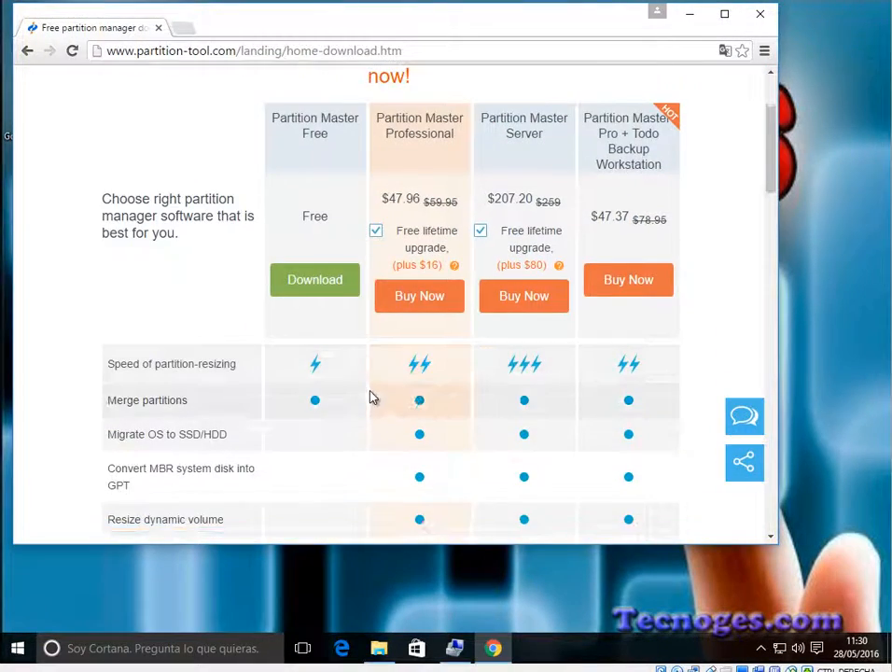
pyautogui.scroll(-1, 353, 398)
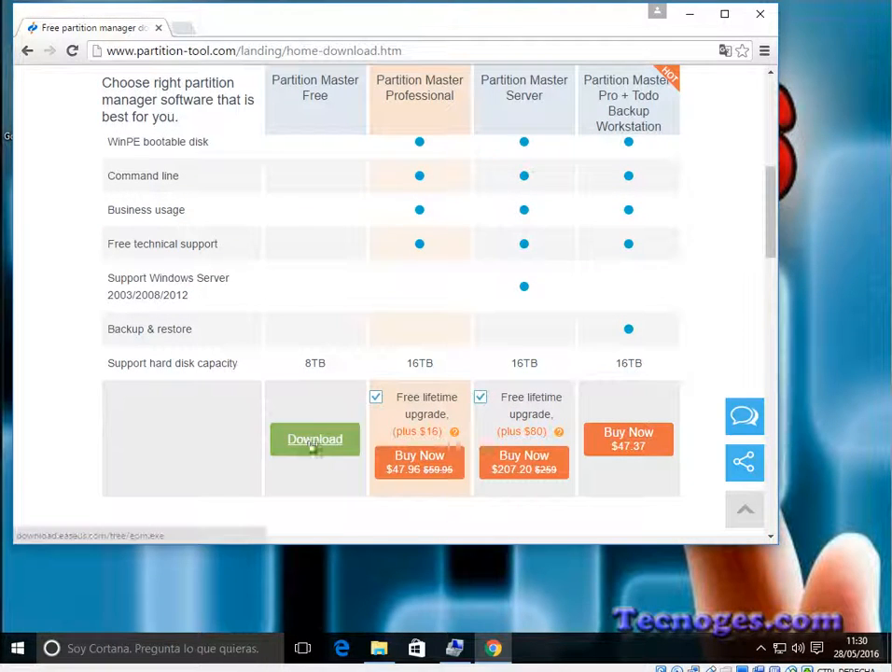
pyautogui.click(351, 442)
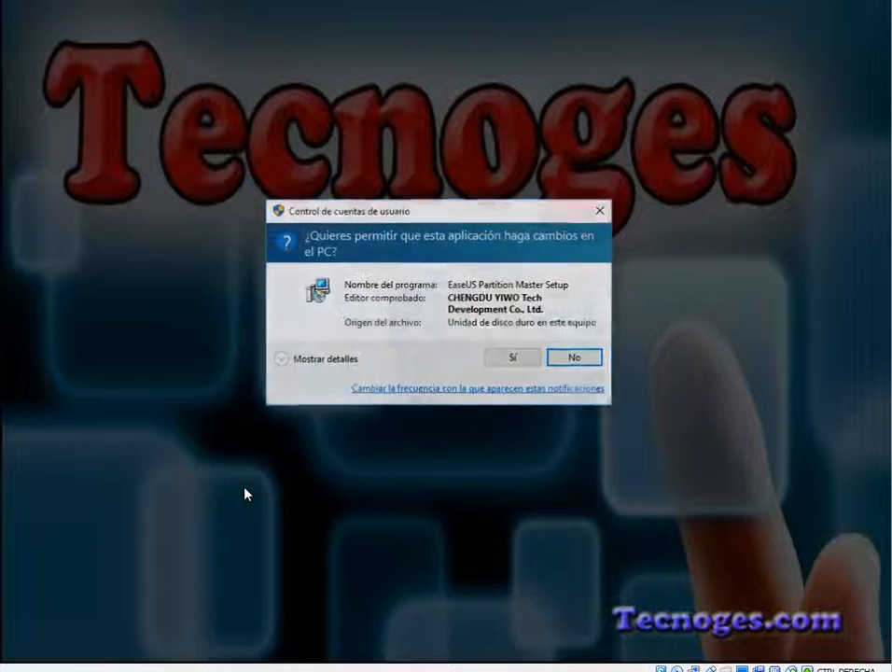
pyautogui.click(513, 359)
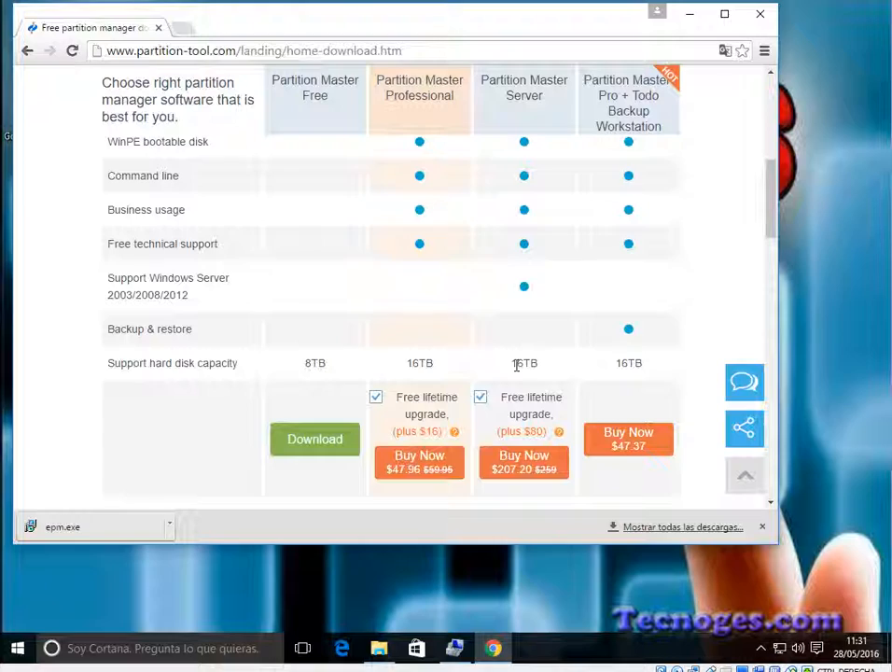
pyautogui.click(761, 14)
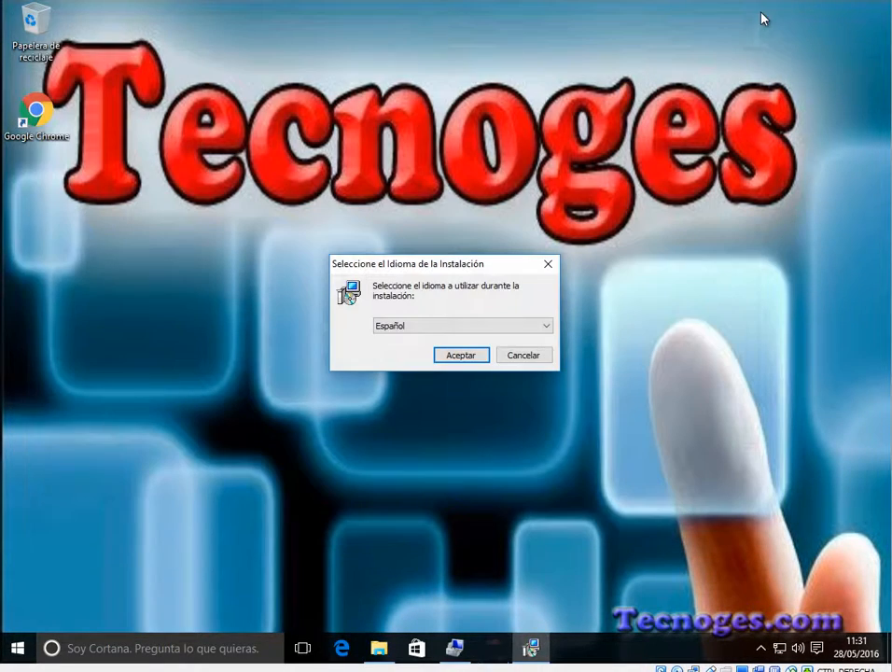
# Step: Install EaseUS Partition Master Free in Español in the default folder, excluding EaseUS Todo Backup Free and leaving the newsletter fields empty
pyautogui.click(461, 356)
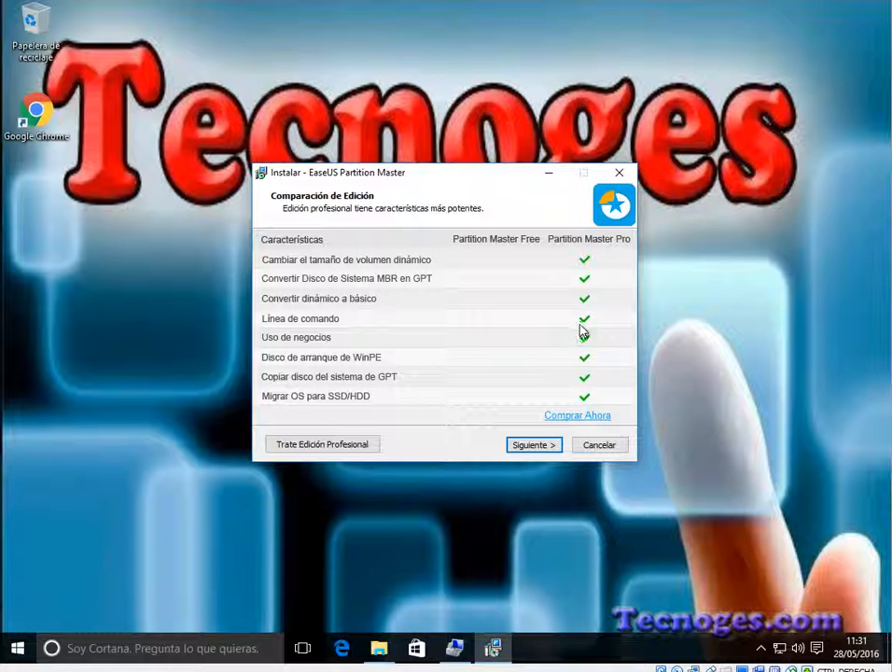
pyautogui.click(532, 446)
pyautogui.click(532, 446)
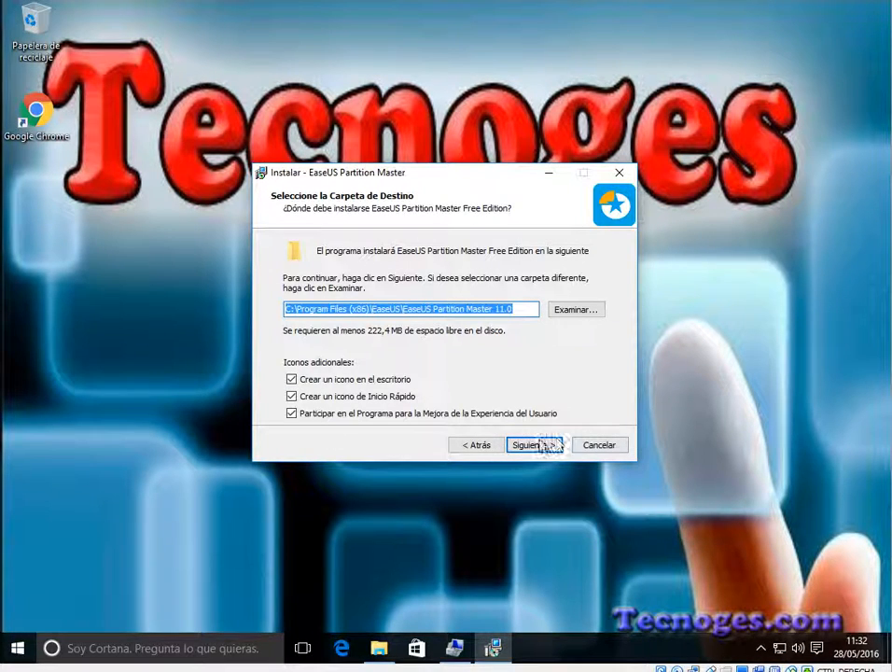
pyautogui.click(537, 450)
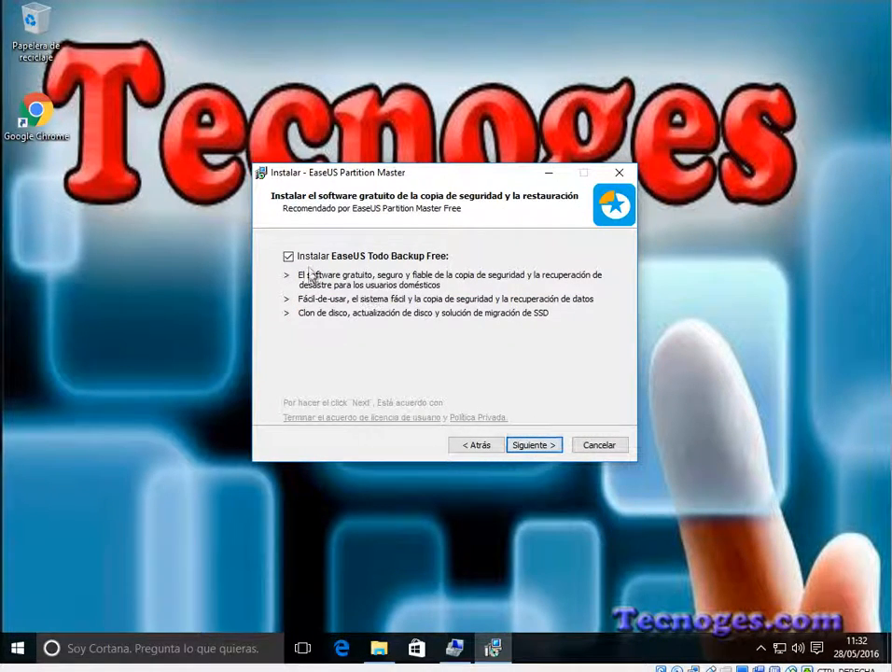
pyautogui.click(288, 259)
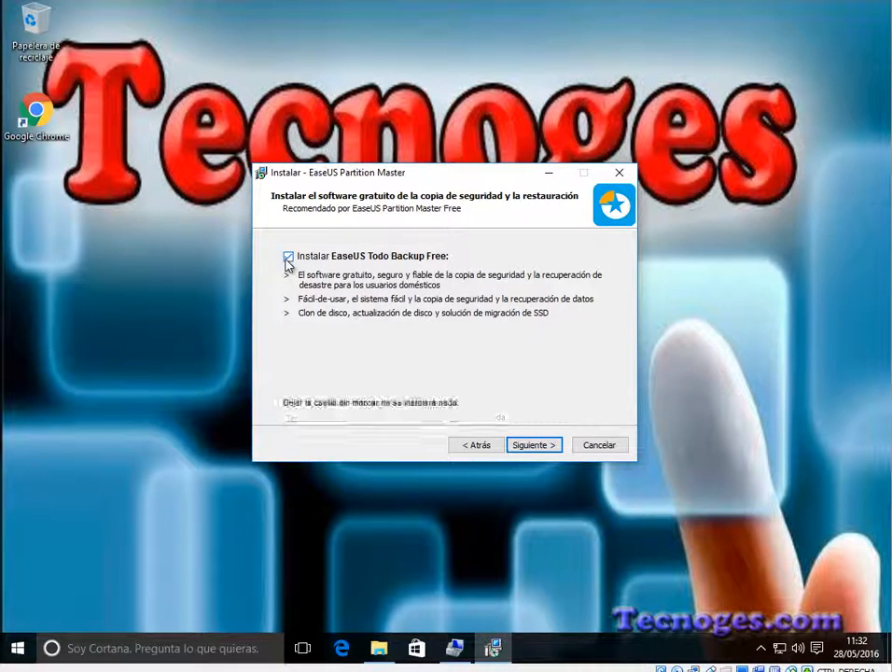
pyautogui.click(532, 445)
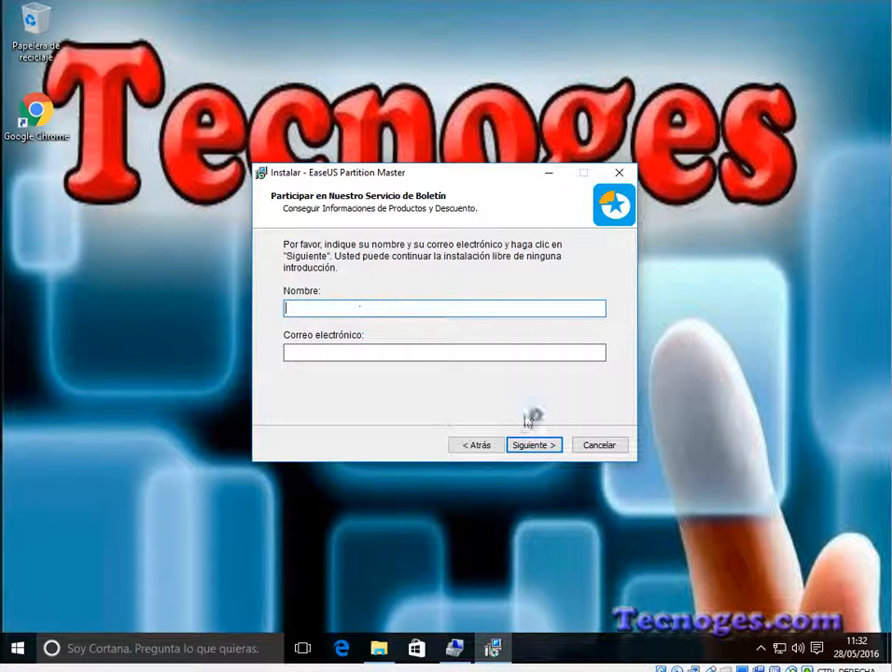
pyautogui.click(534, 448)
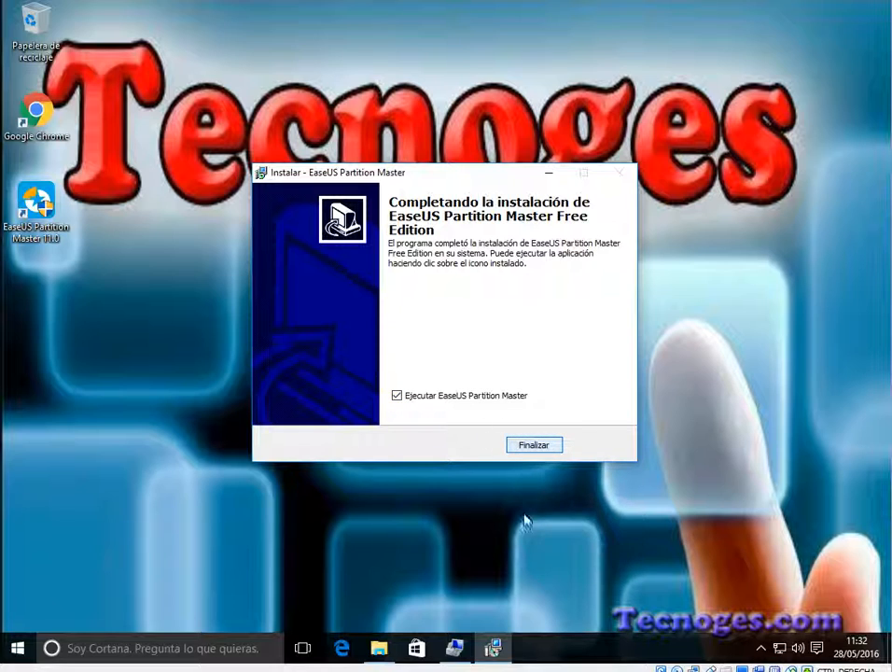
# Step: Finish the setup with Ejecutar EaseUS Partition Master enabled, close the thank-you web page and start the application from its launcher
pyautogui.click(538, 450)
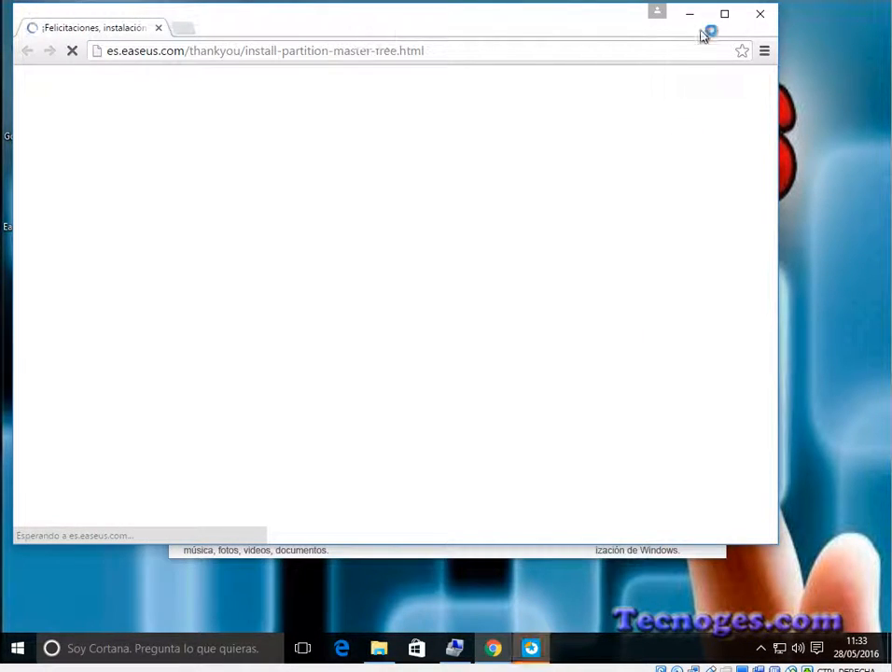
pyautogui.click(762, 16)
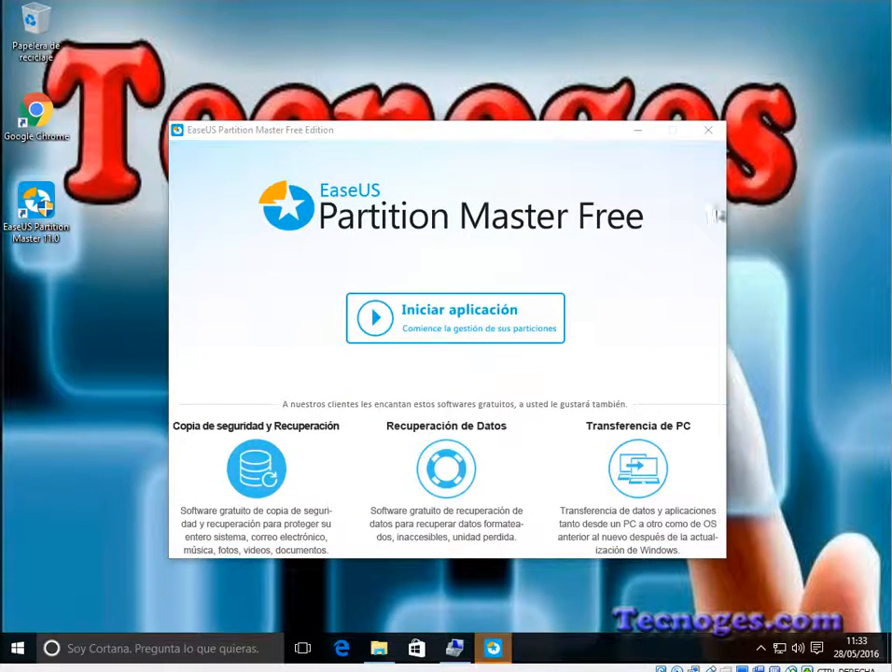
pyautogui.click(485, 319)
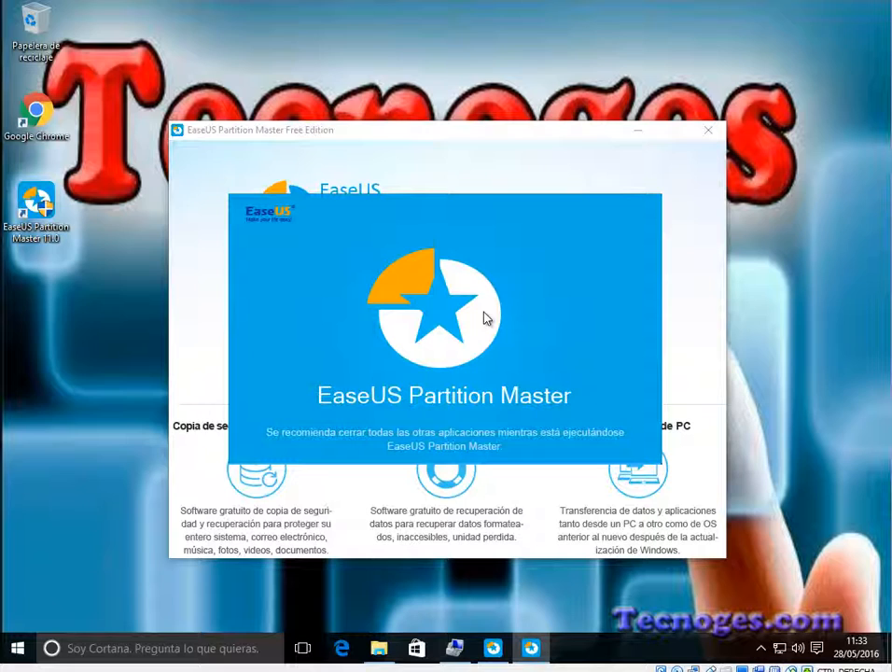
pyautogui.click(485, 317)
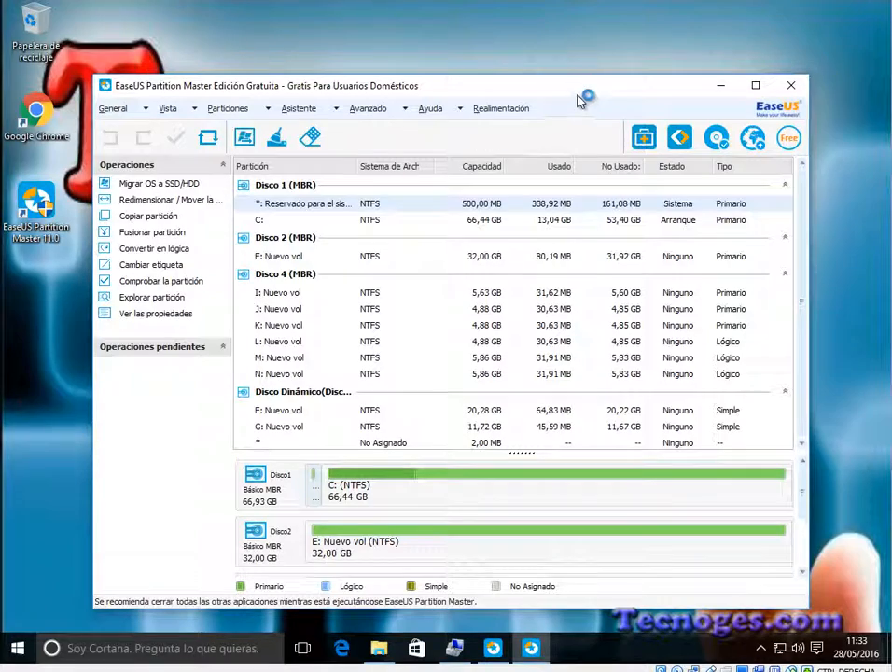
# Step: Reposition the Partition Master main window, close its launcher, and check the disk layout in Administración de equipos
pyautogui.moveTo(571, 92); pyautogui.dragTo(632, 37)
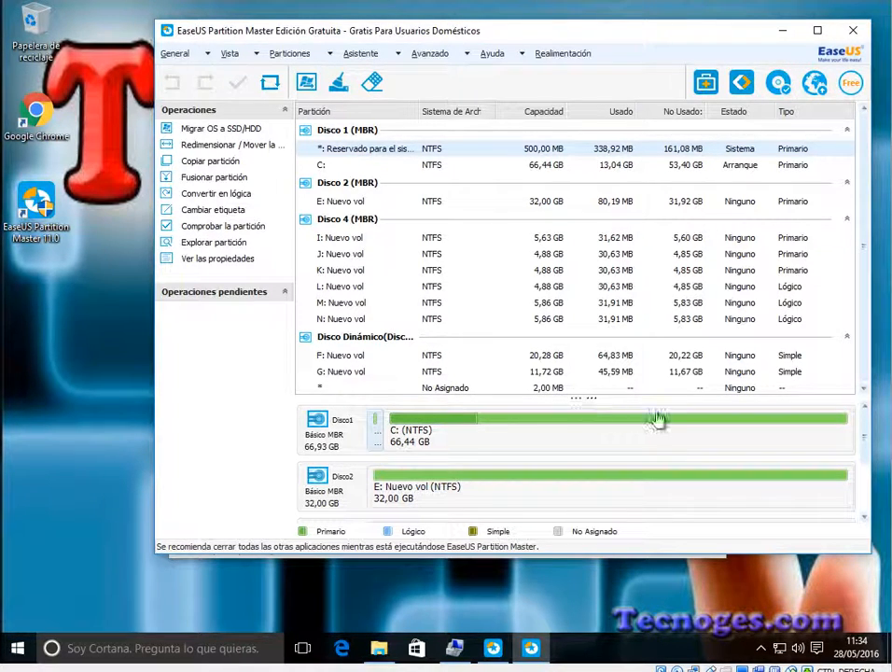
pyautogui.click(493, 660)
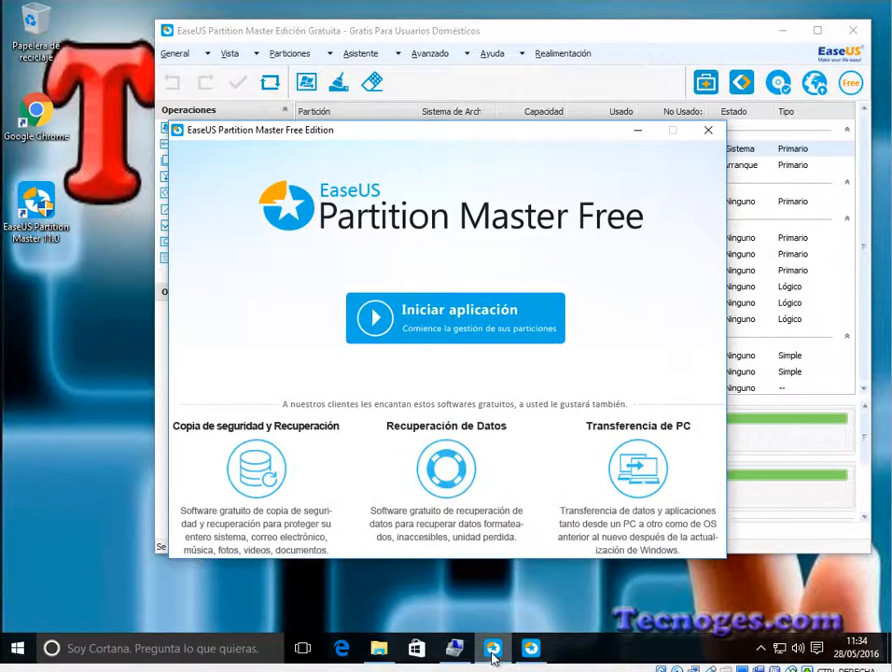
pyautogui.click(709, 133)
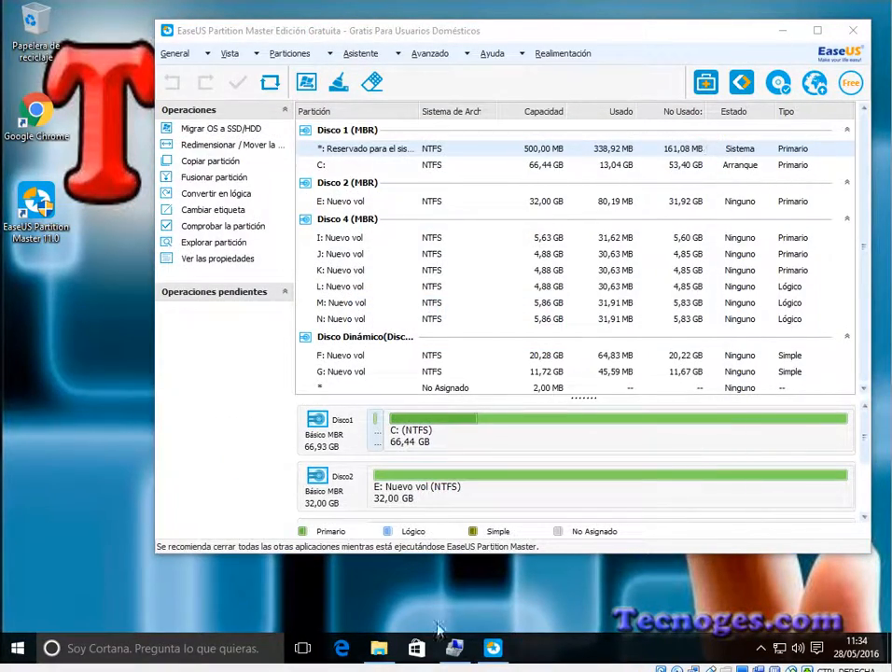
pyautogui.click(454, 656)
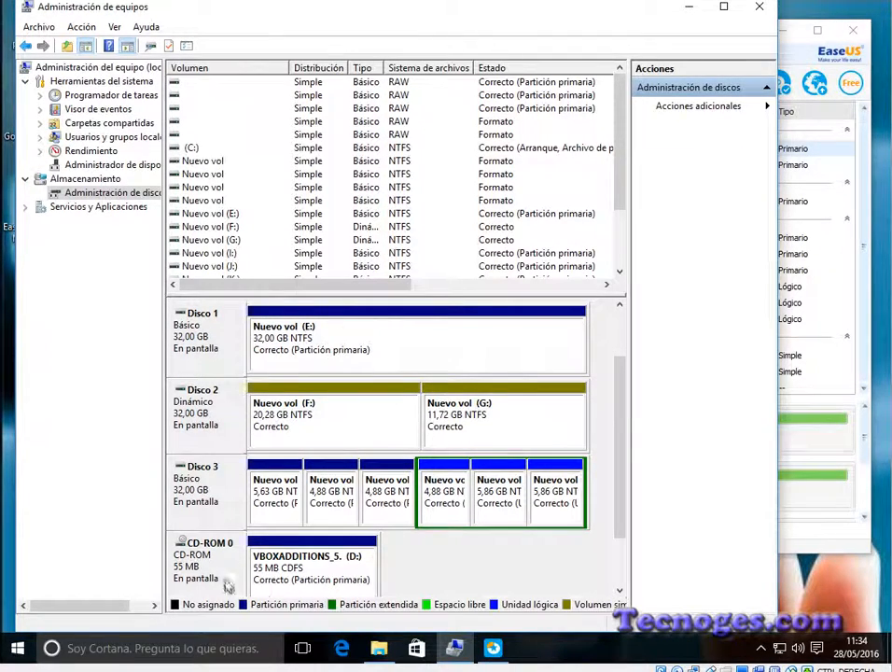
pyautogui.click(690, 9)
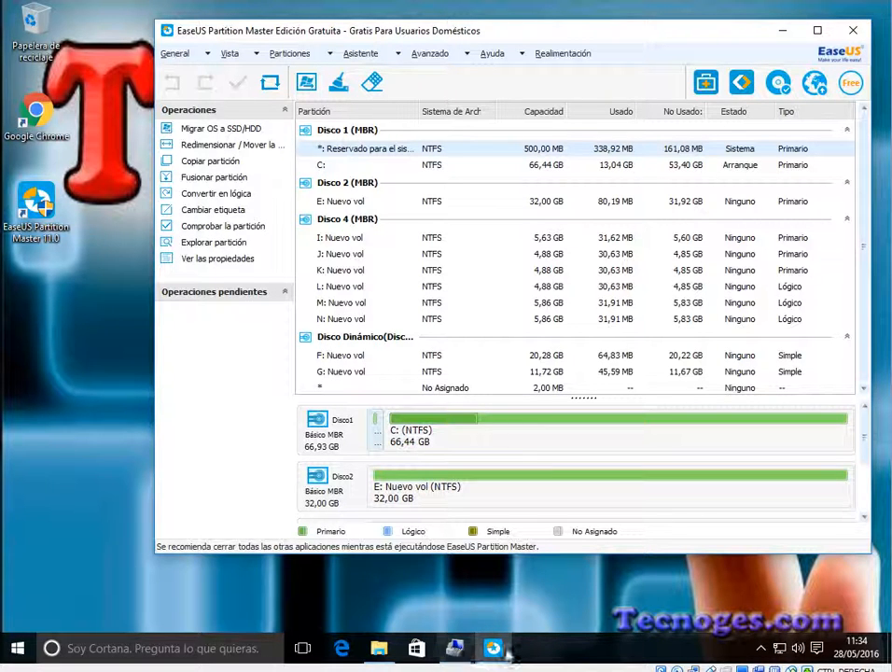
# Step: Delete the G: volume from Disco 2 in Administración de discos and confirm the deletion
pyautogui.click(454, 656)
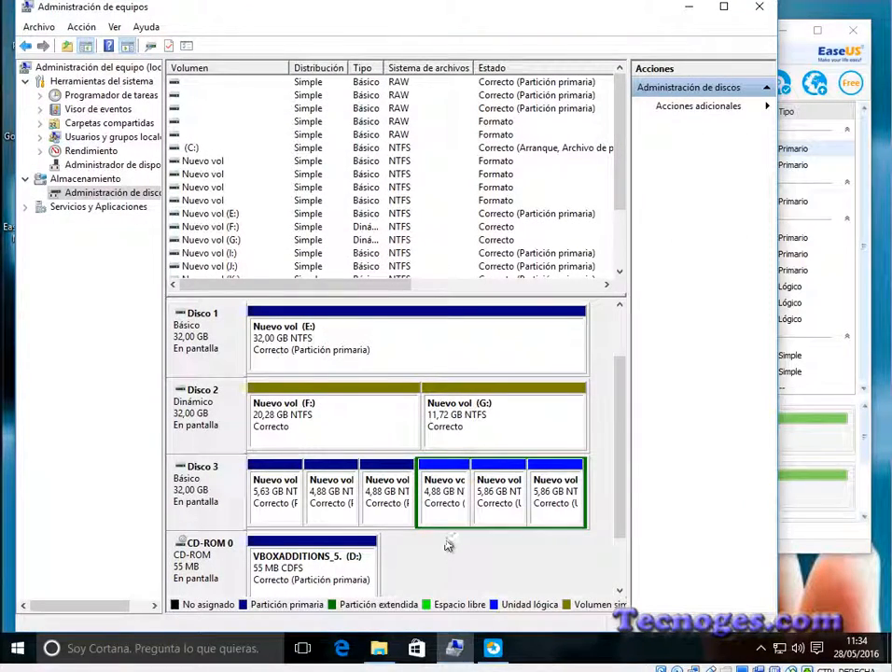
pyautogui.click(473, 436)
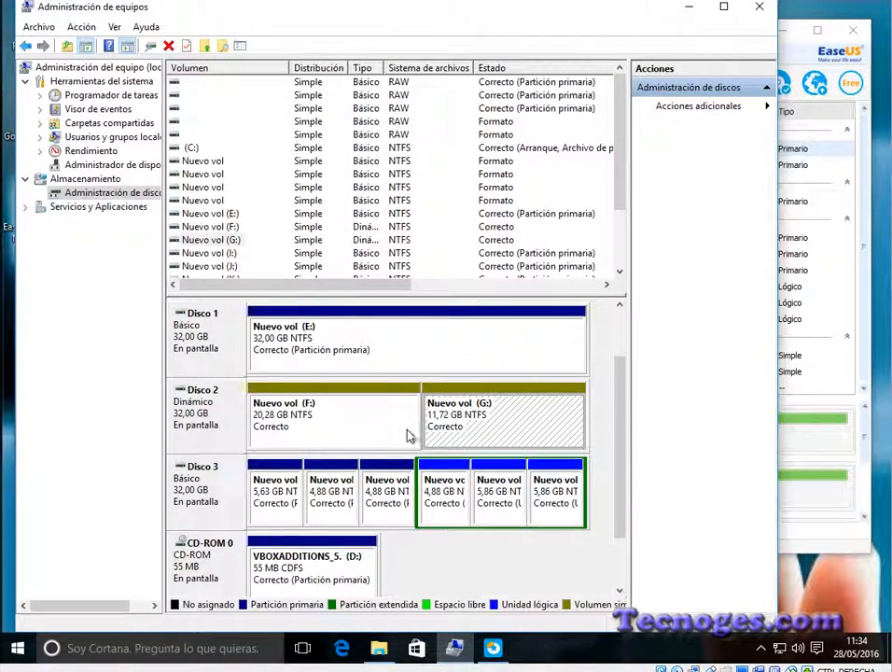
pyautogui.rightClick(456, 435)
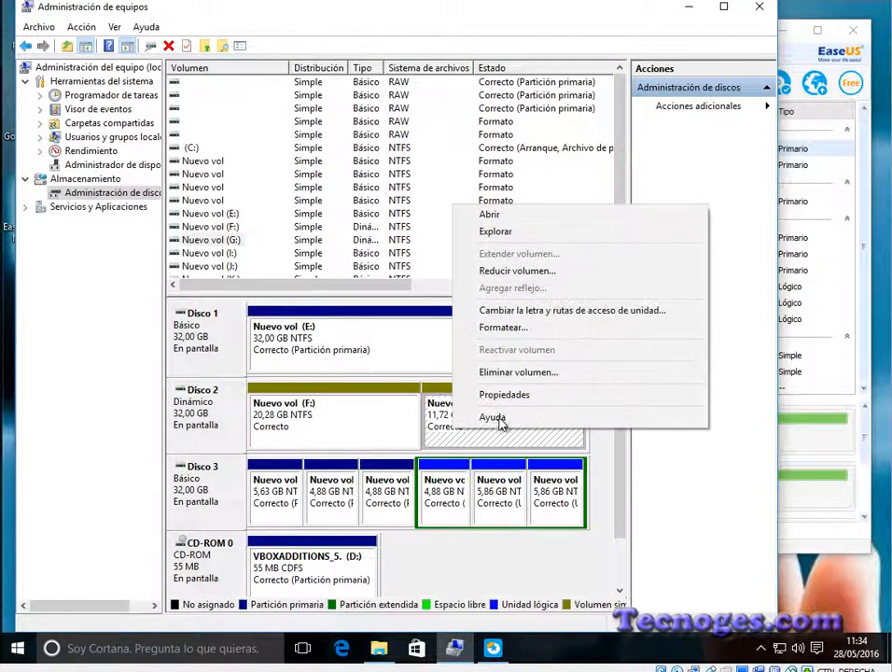
pyautogui.click(518, 373)
pyautogui.click(520, 382)
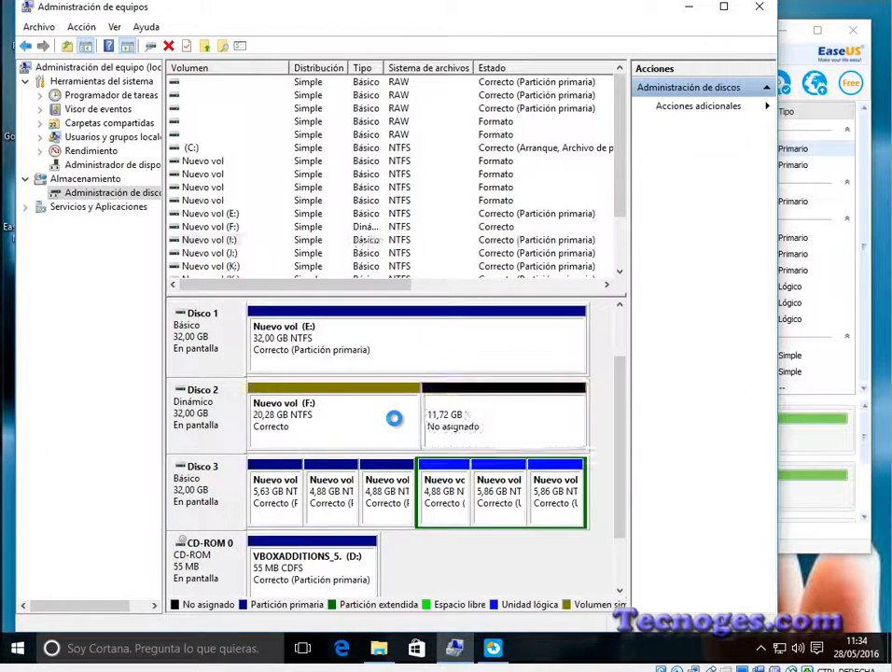
# Step: Delete the F: volume from Disco 2 and confirm the deletion
pyautogui.click(412, 419)
pyautogui.rightClick(403, 411)
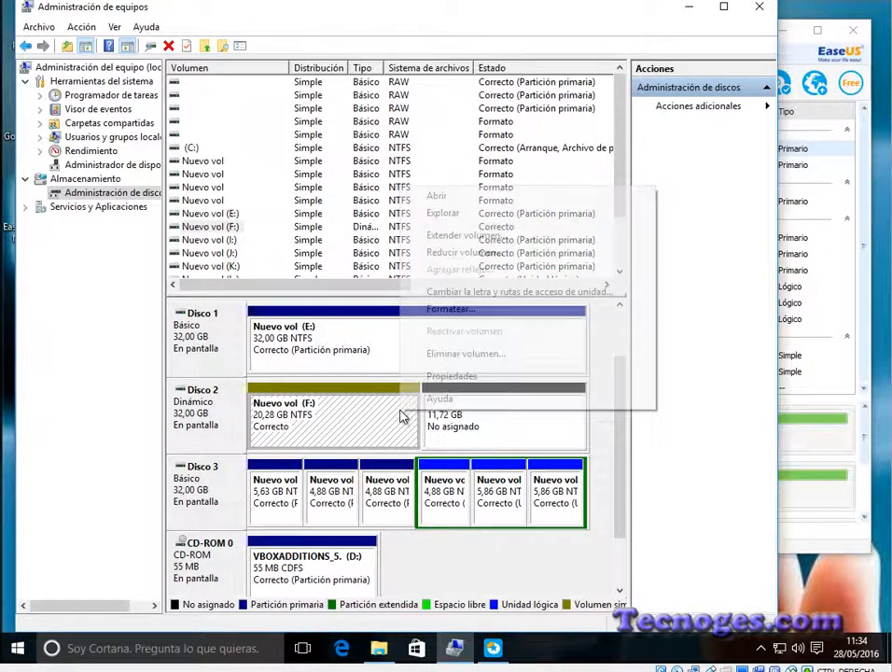
pyautogui.click(475, 354)
pyautogui.click(523, 384)
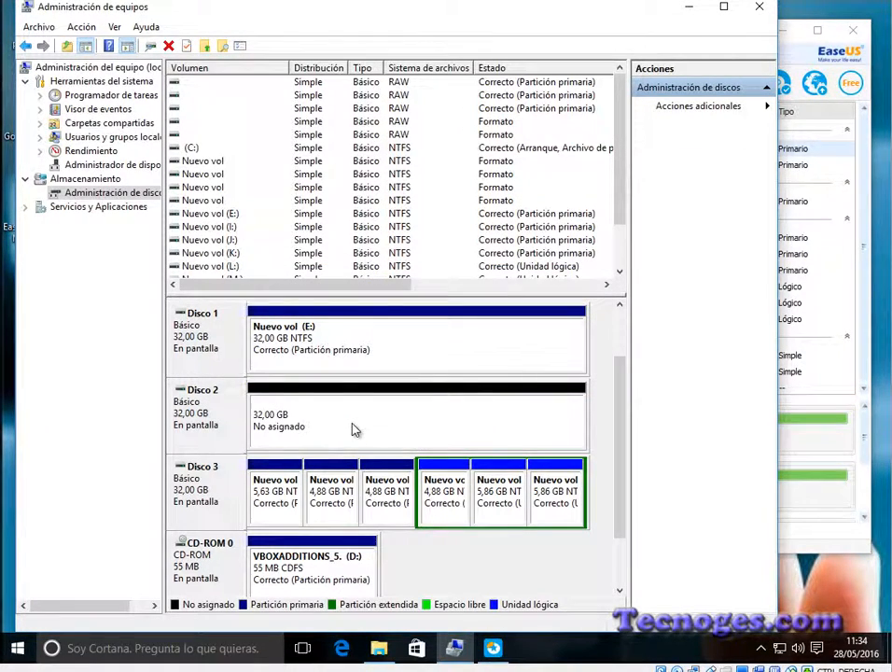
# Step: Create a 10765 MB NTFS simple volume with drive letter F: in the unallocated space of Disco 2
pyautogui.rightClick(354, 429)
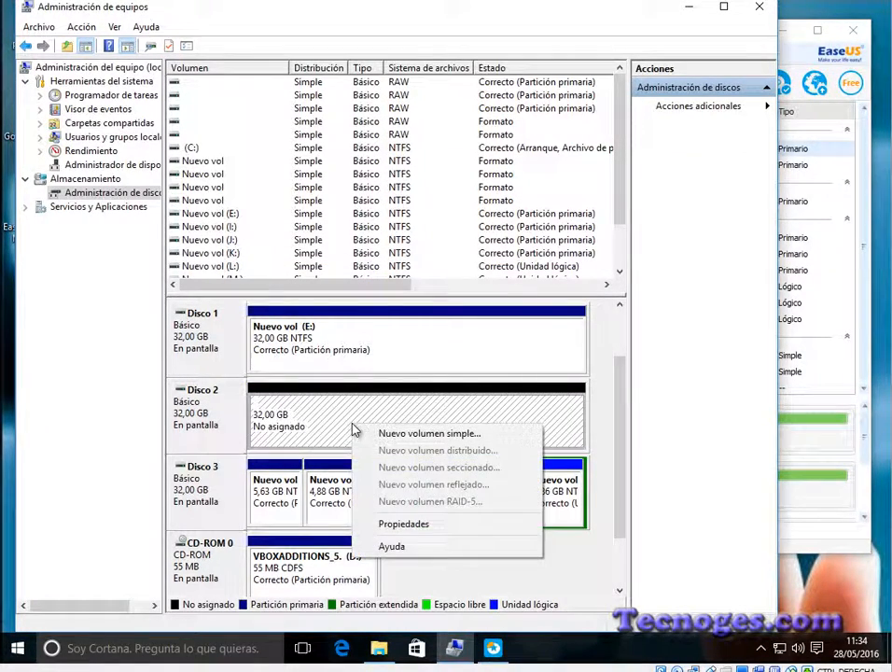
pyautogui.click(438, 434)
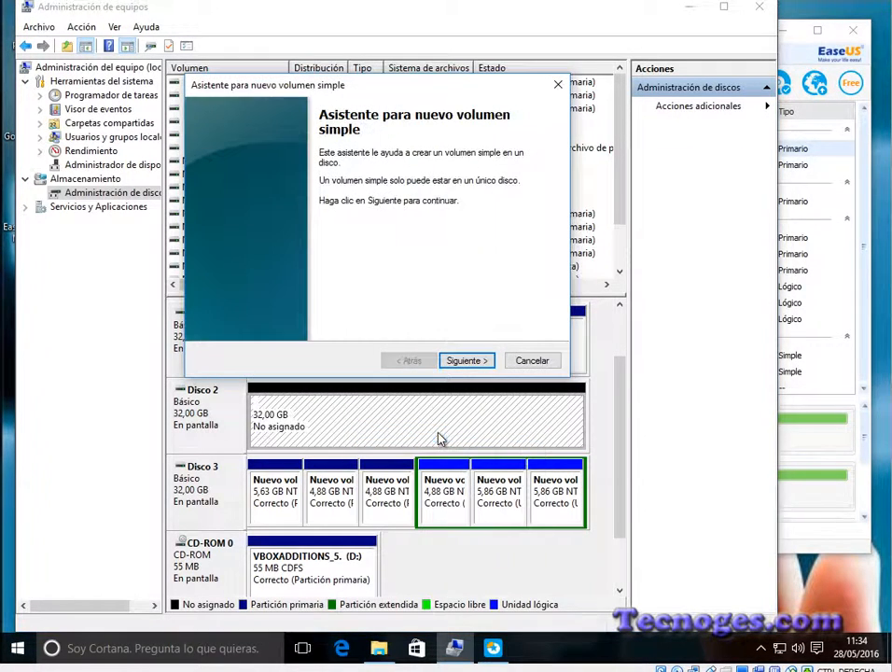
pyautogui.click(466, 361)
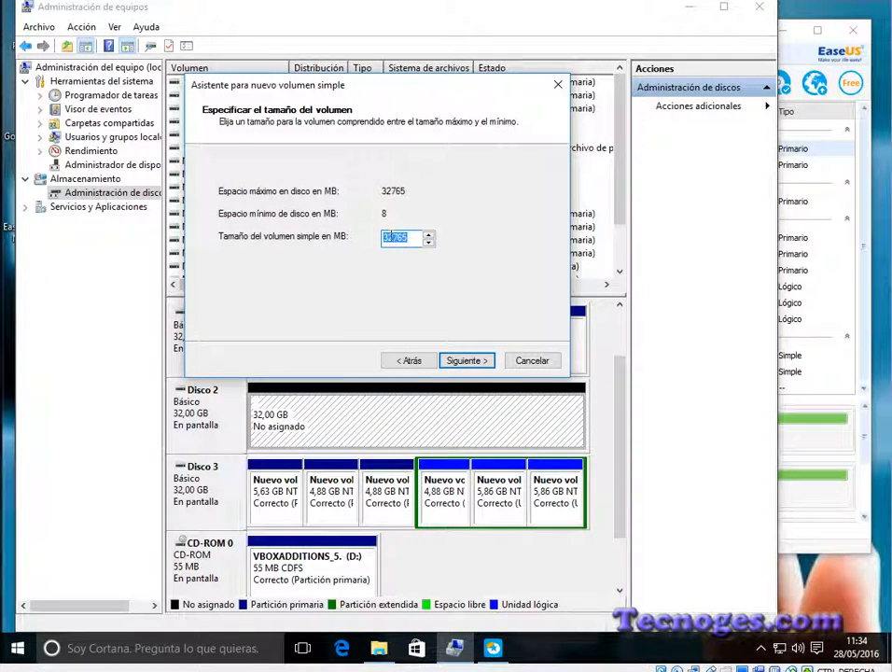
pyautogui.write('10')
pyautogui.click(457, 362)
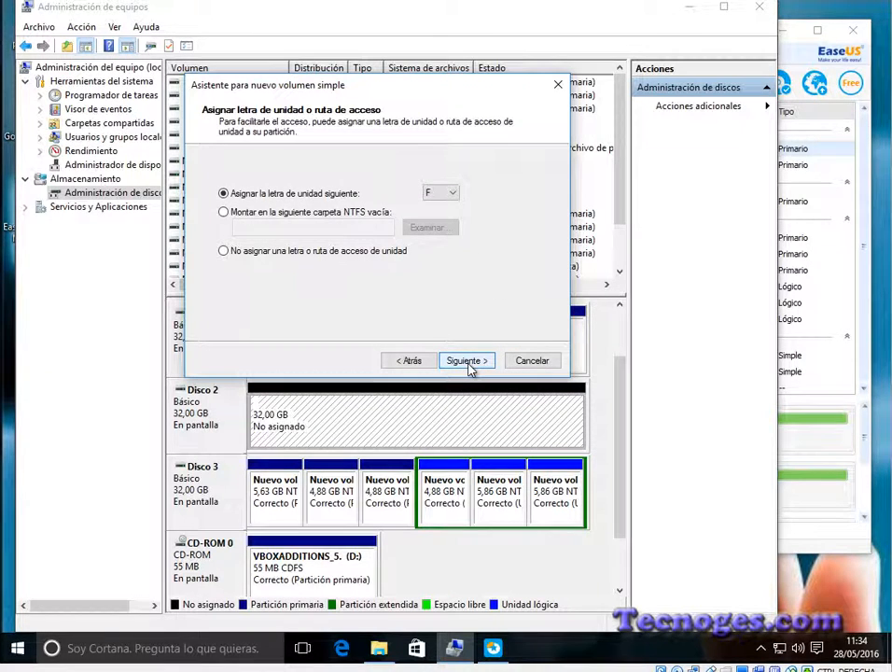
pyautogui.click(467, 362)
pyautogui.click(466, 362)
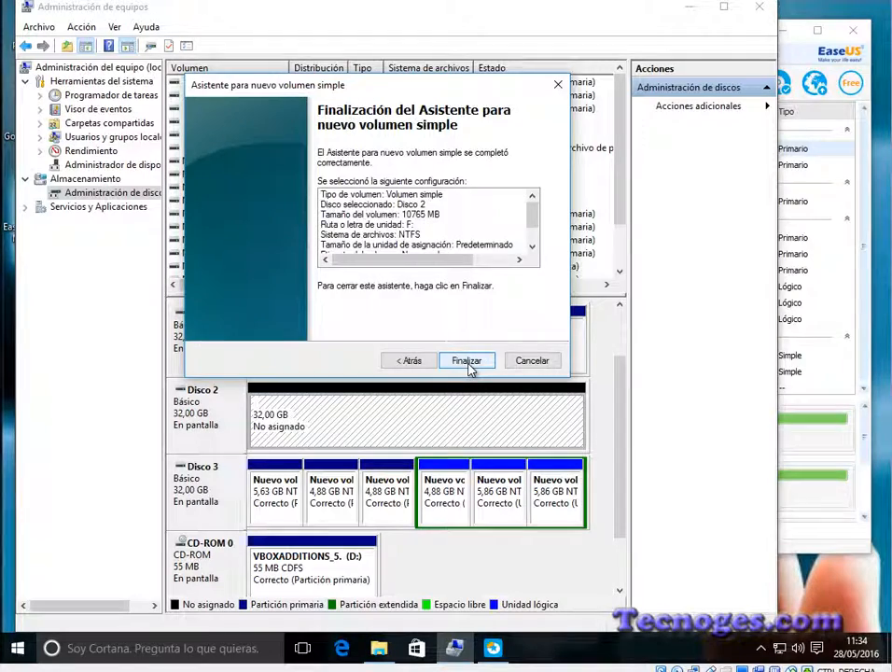
pyautogui.click(467, 361)
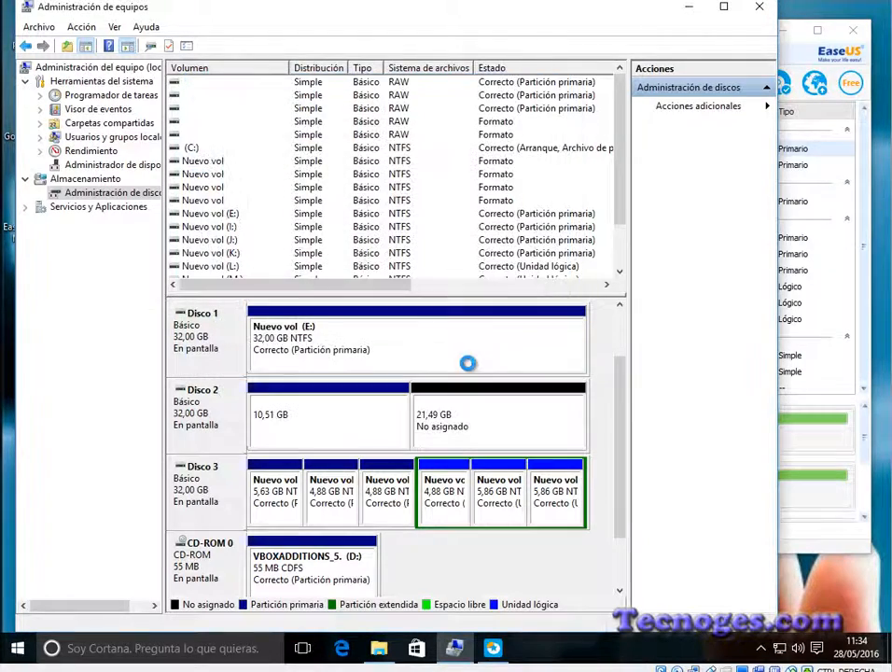
# Step: Create a 10000 MB NTFS simple volume with drive letter H: in the unallocated space of Disco 2
pyautogui.rightClick(493, 425)
pyautogui.click(522, 425)
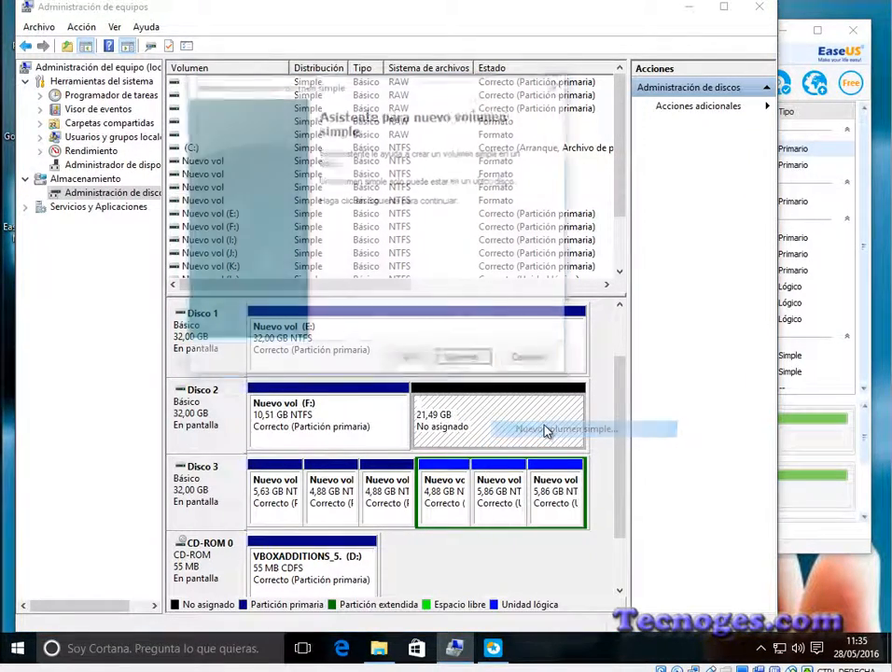
pyautogui.click(477, 360)
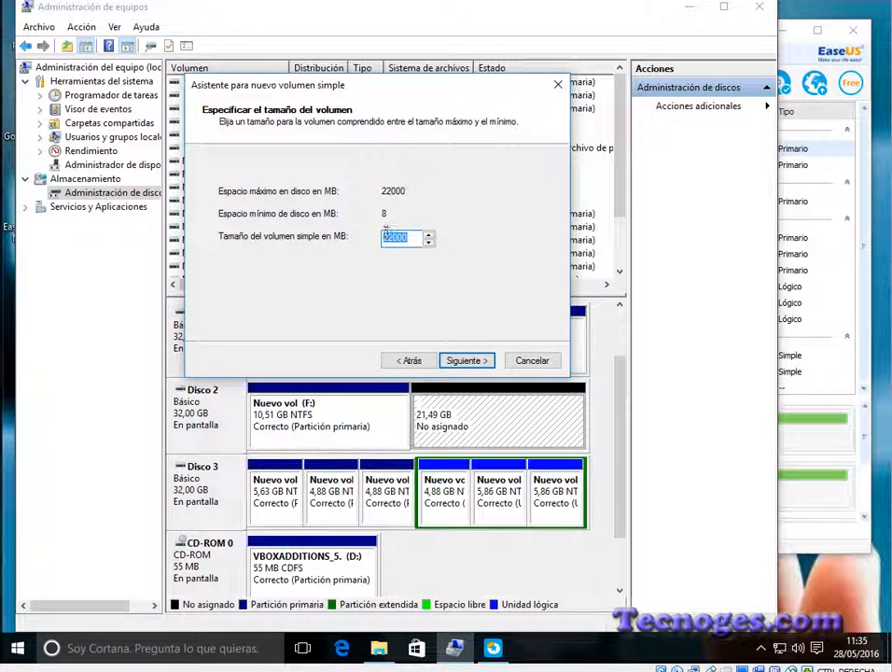
pyautogui.moveTo(392, 237); pyautogui.dragTo(374, 244)
pyautogui.write('10')
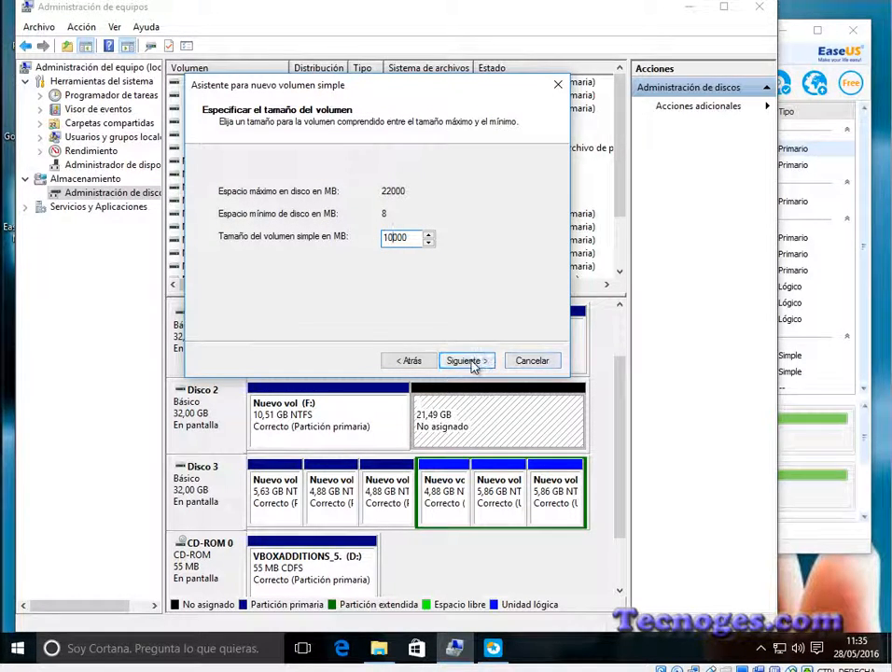
pyautogui.click(469, 361)
pyautogui.click(471, 362)
pyautogui.click(473, 362)
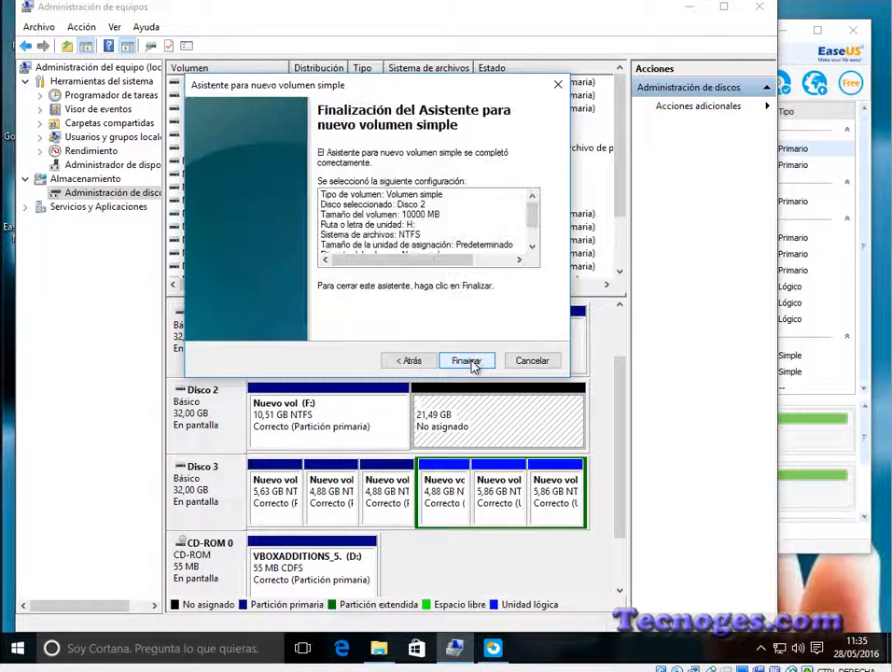
pyautogui.click(473, 362)
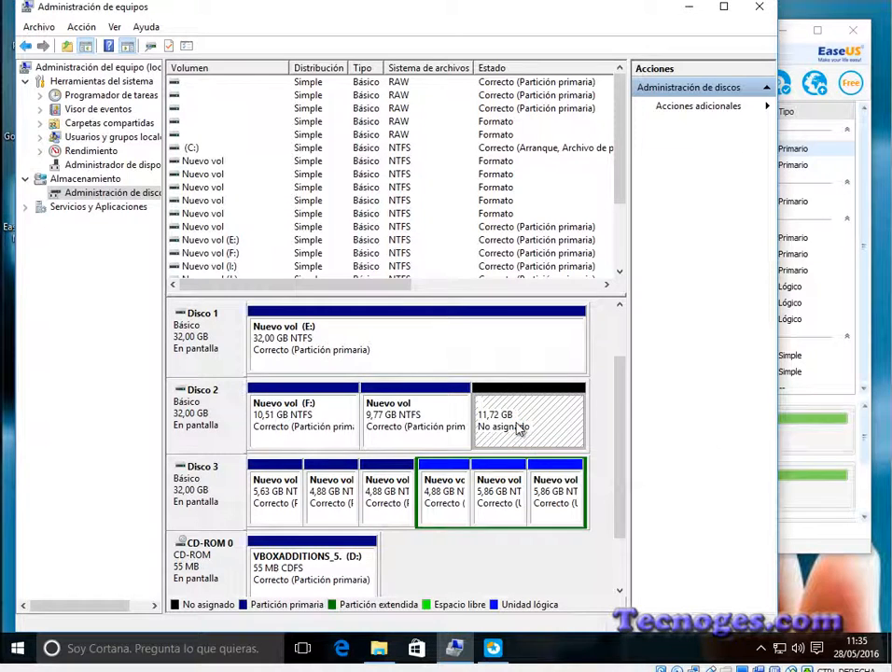
# Step: Create a simple volume with drive letter G: using all the remaining unallocated space of Disco 2
pyautogui.rightClick(519, 427)
pyautogui.click(565, 431)
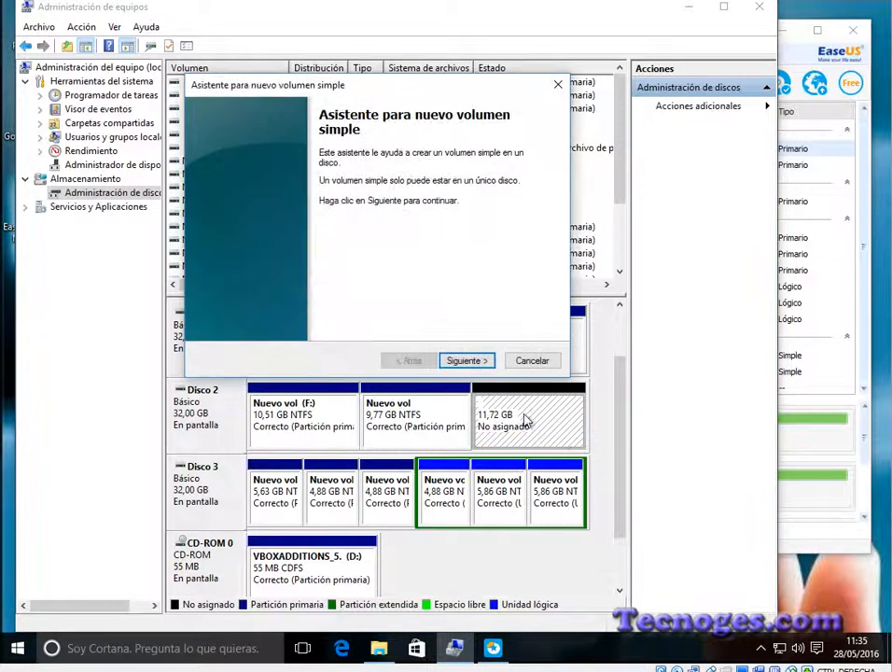
pyautogui.click(467, 362)
pyautogui.click(466, 362)
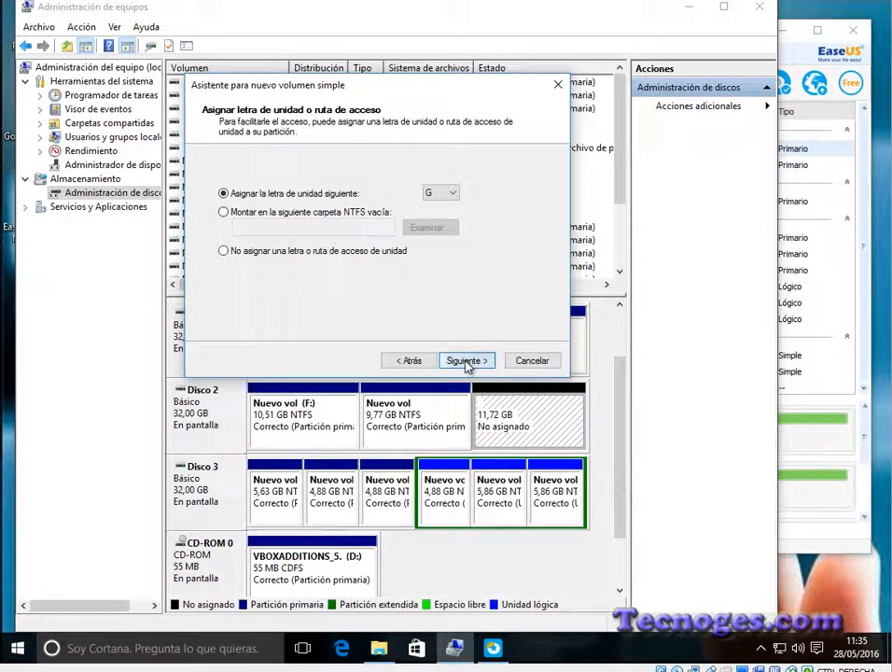
pyautogui.click(466, 362)
pyautogui.click(467, 362)
pyautogui.click(466, 362)
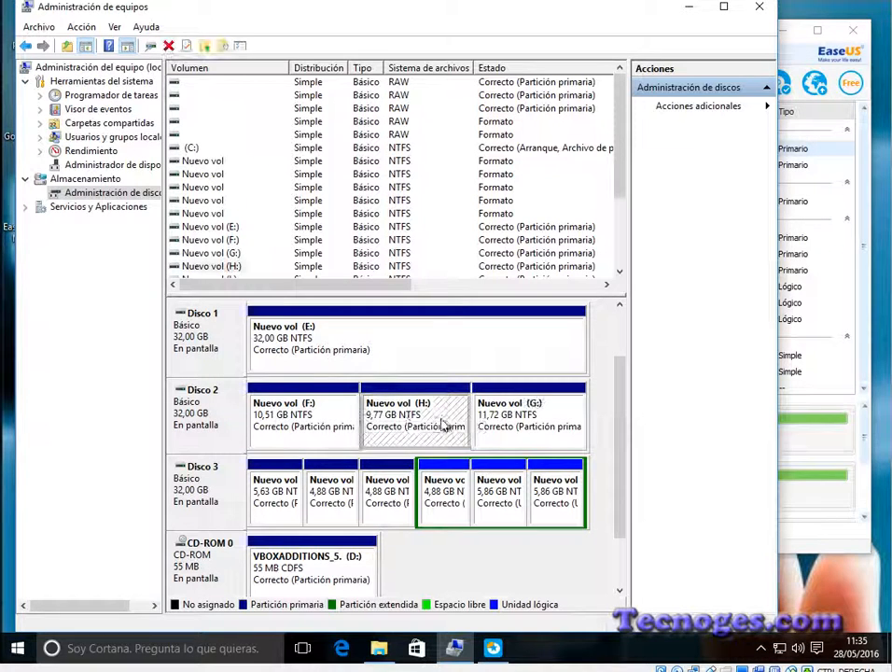
# Step: Delete the G: volume at the end of Disco 2 and confirm the deletion
pyautogui.click(421, 416)
pyautogui.click(506, 426)
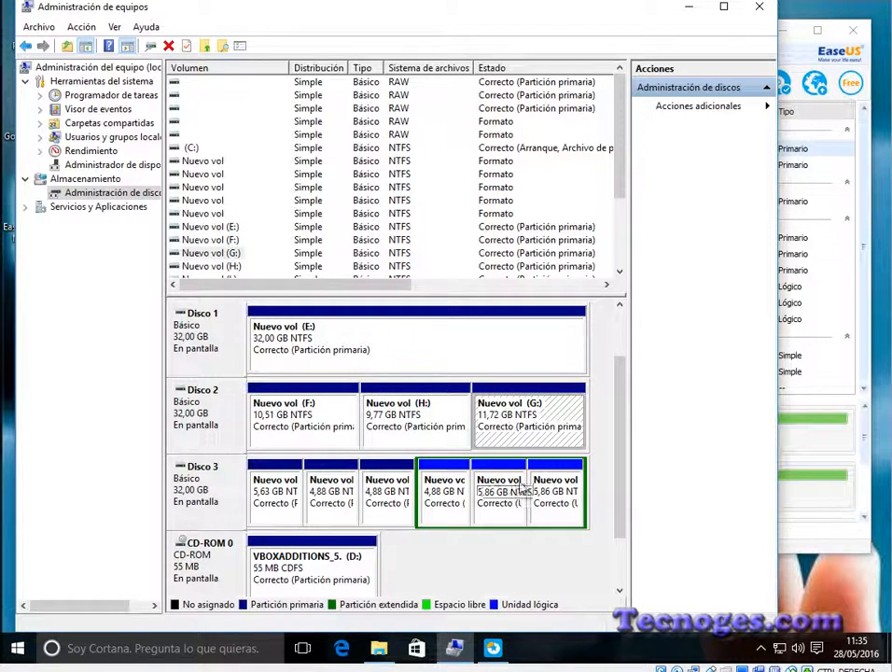
pyautogui.rightClick(514, 413)
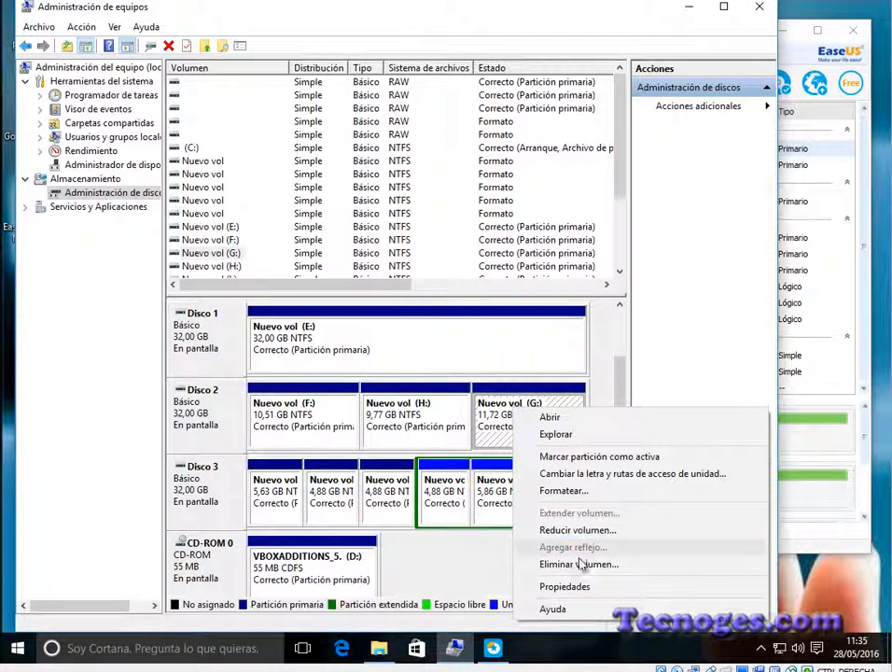
pyautogui.click(515, 563)
pyautogui.click(519, 385)
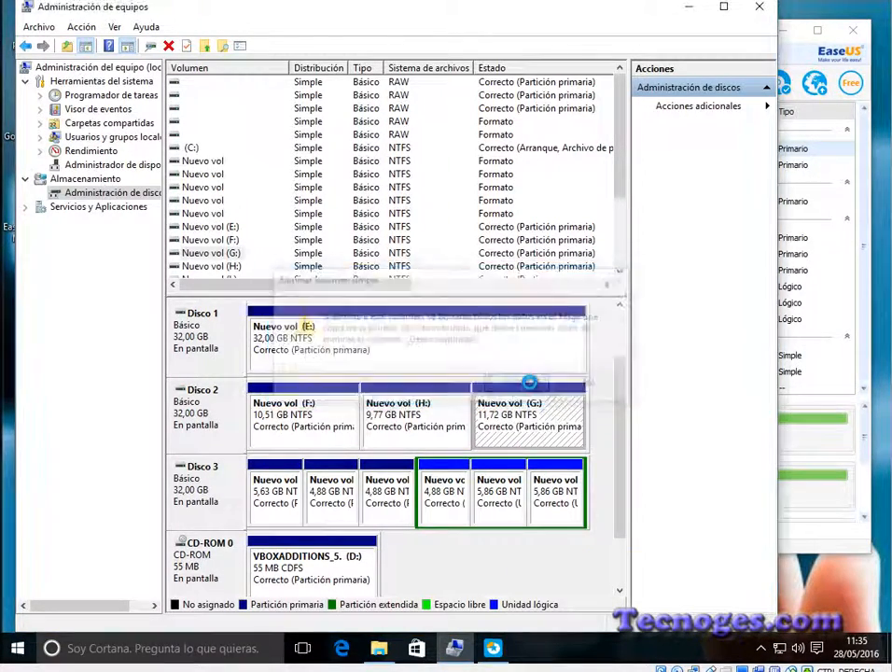
# Step: Try to extend the F: volume with 12000 MB from Disco 2, declining the conversion to a dynamic disk
pyautogui.rightClick(333, 405)
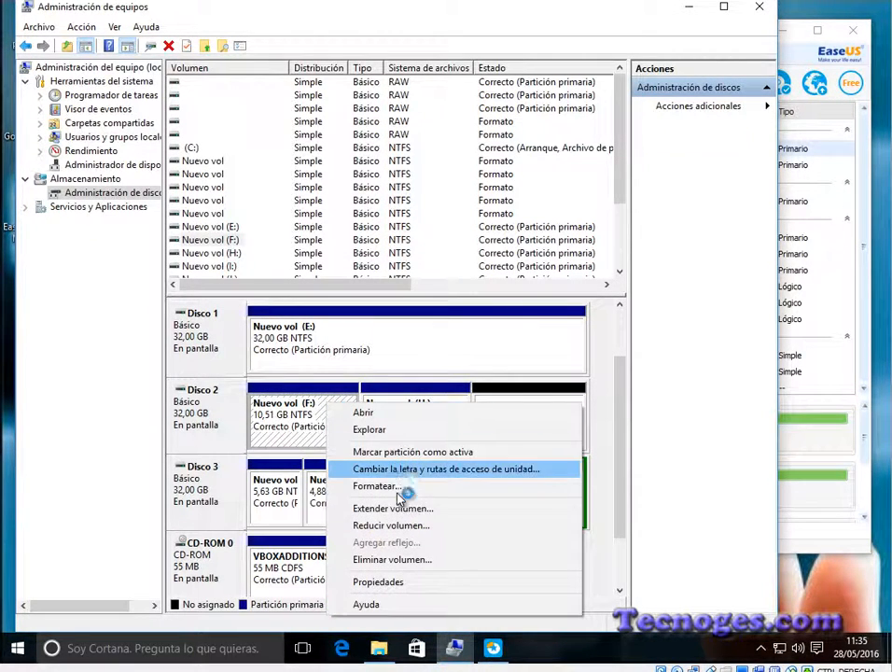
pyautogui.click(421, 510)
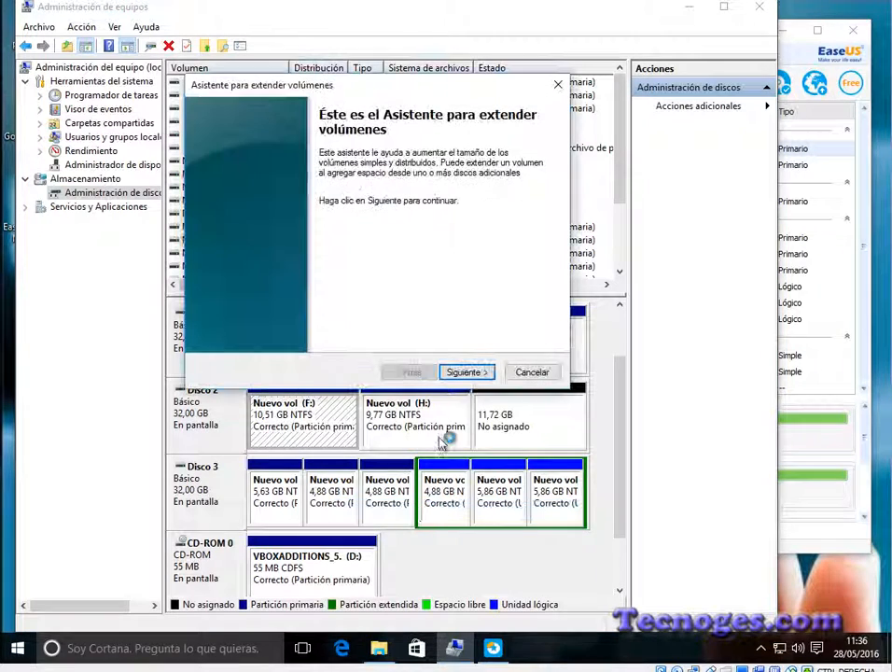
pyautogui.click(465, 371)
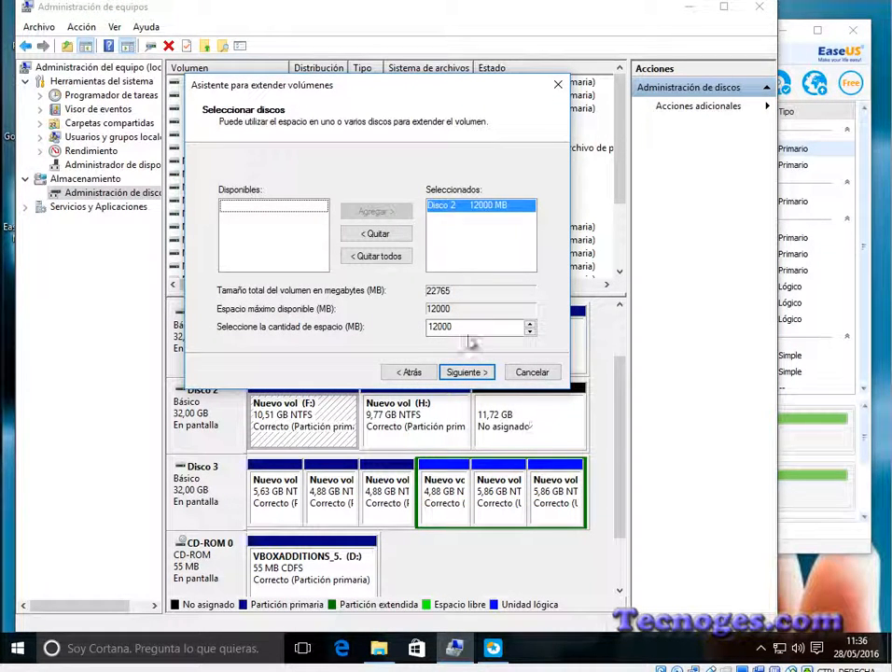
pyautogui.click(463, 373)
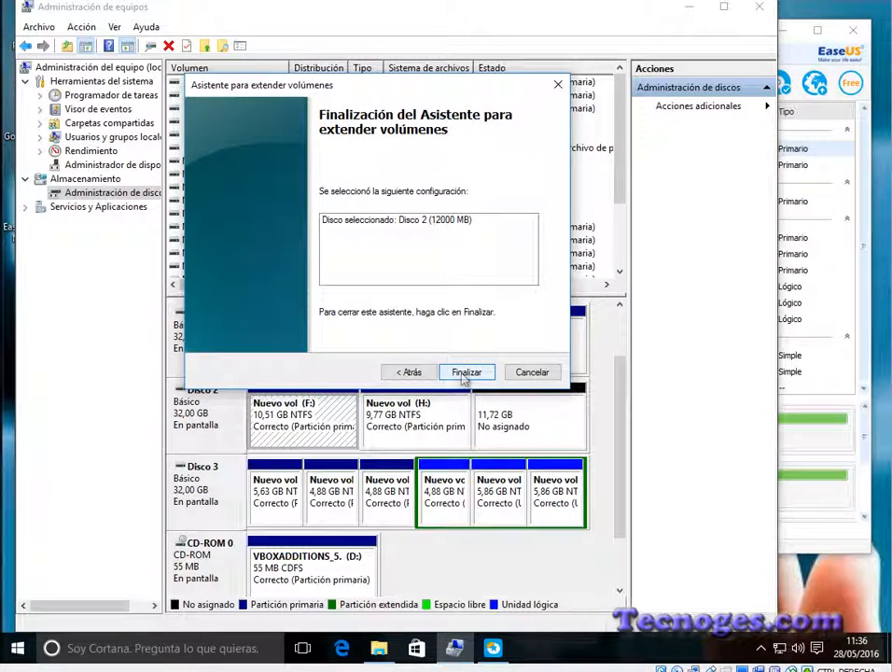
pyautogui.click(465, 372)
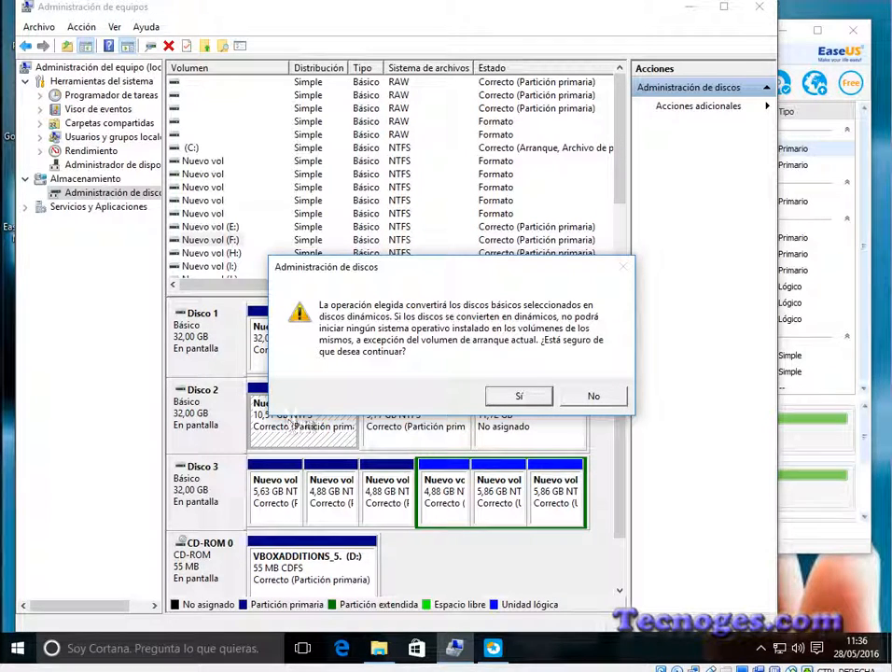
pyautogui.click(595, 396)
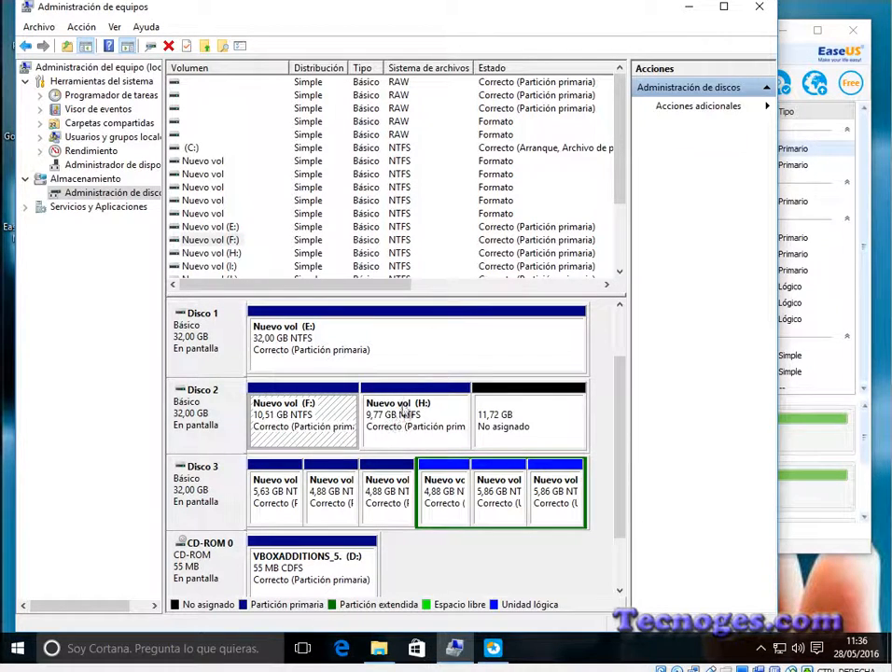
# Step: Switch to EaseUS Partition Master, refresh its disk information and compare its Disco 3 with Disco 2 in Administración de discos
pyautogui.click(806, 551)
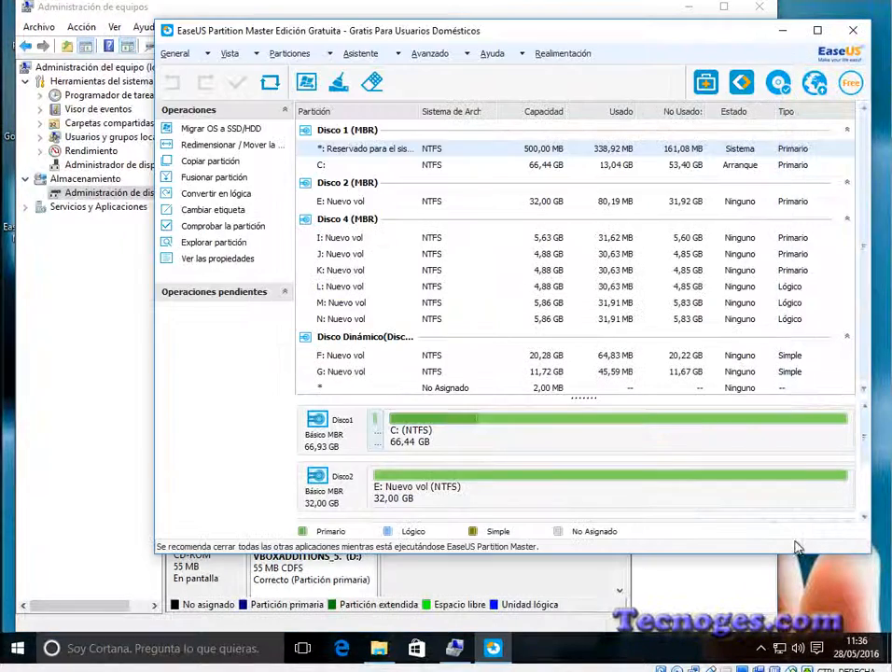
pyautogui.click(270, 82)
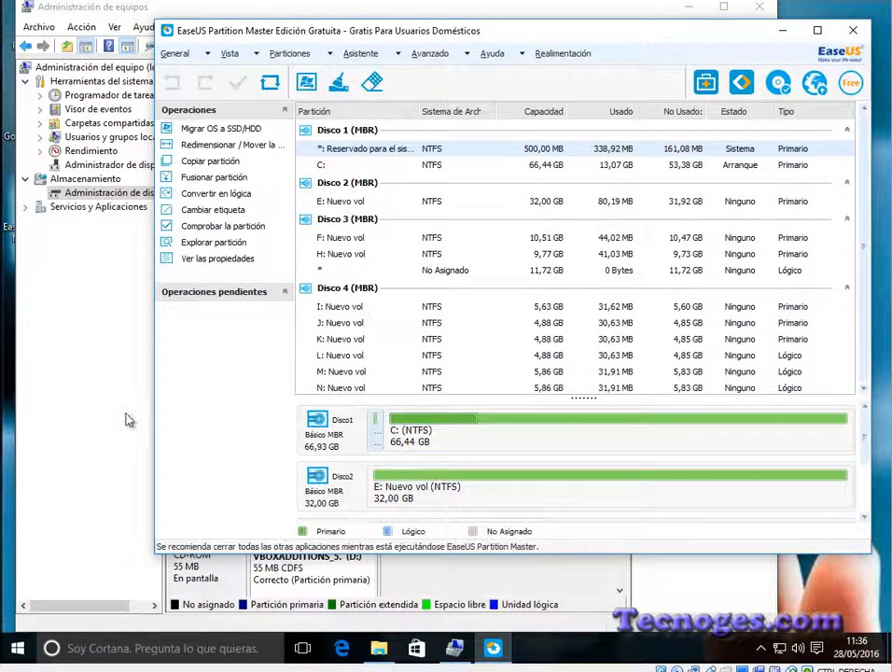
pyautogui.click(86, 418)
pyautogui.click(293, 427)
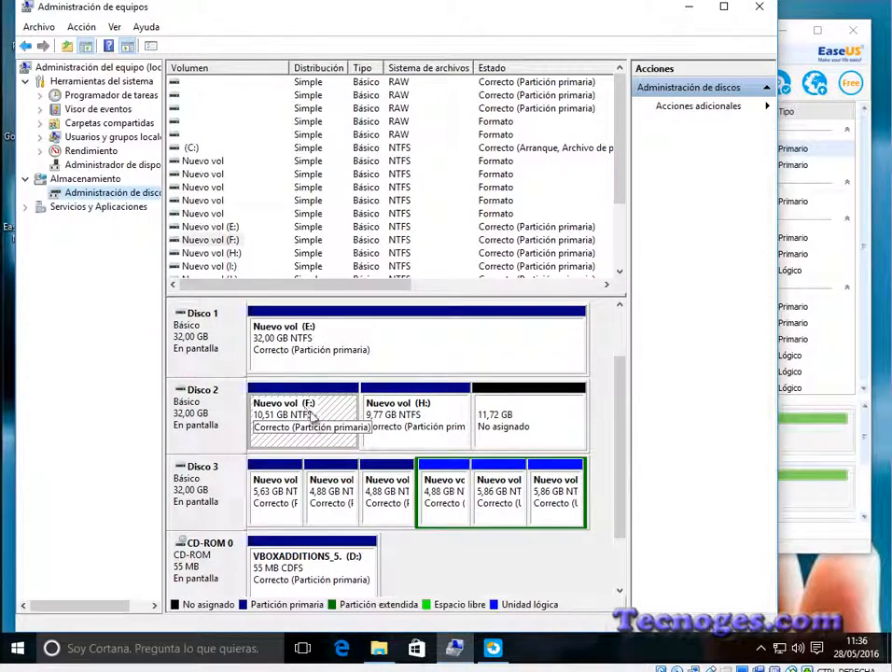
pyautogui.click(867, 355)
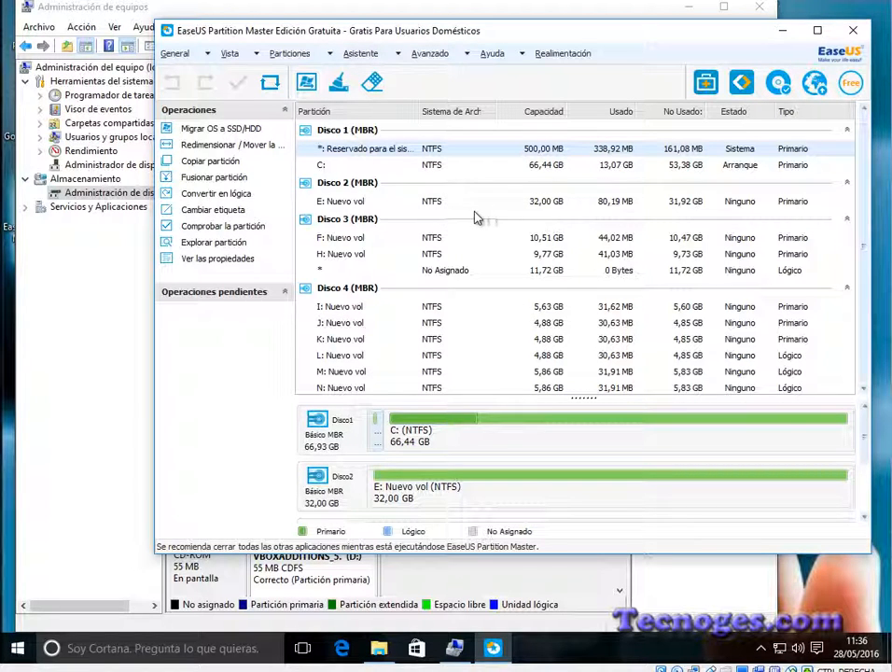
pyautogui.click(347, 237)
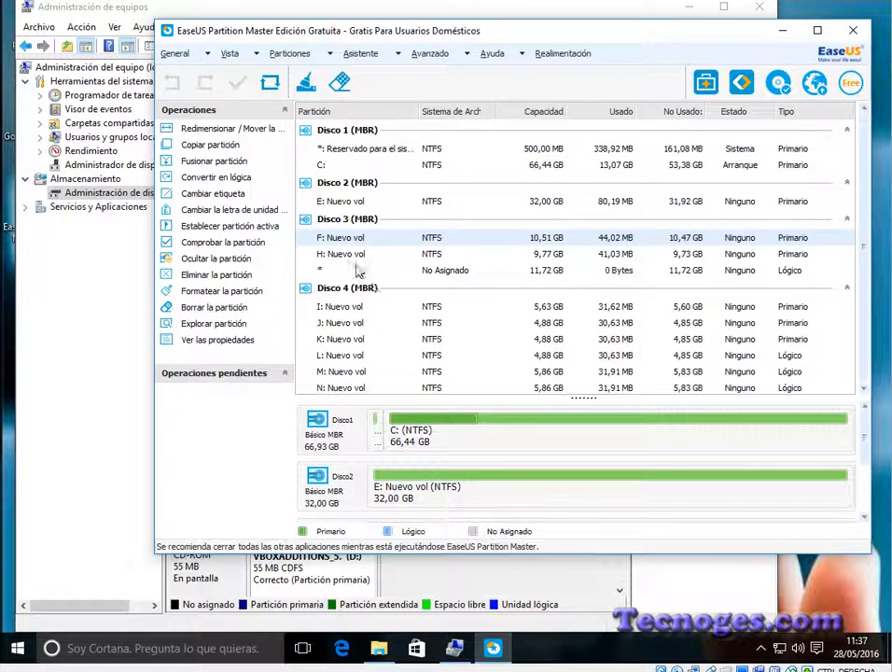
pyautogui.click(107, 488)
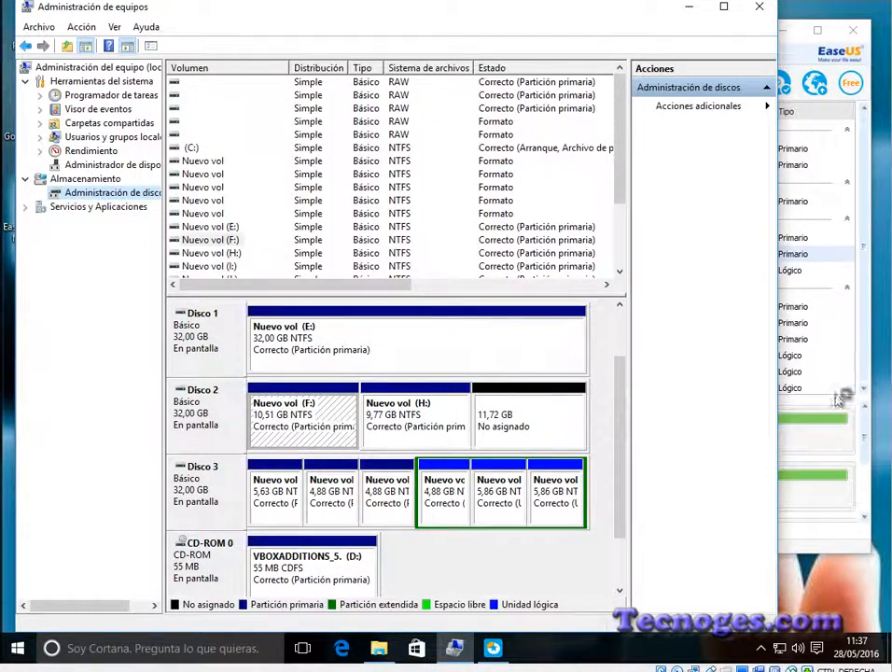
pyautogui.click(863, 305)
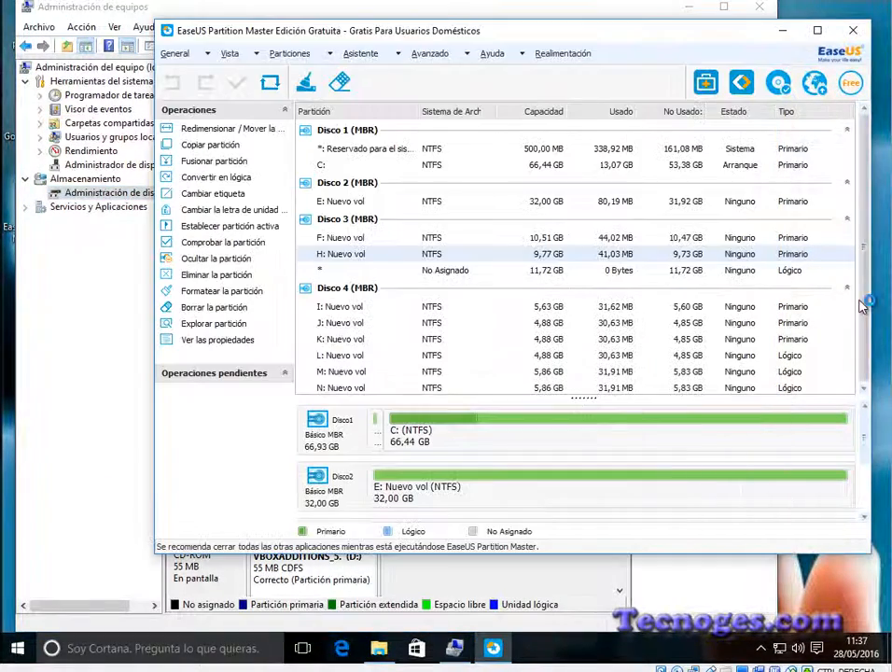
# Step: Move the H: partition to the end of Disco 3, leaving 12002 MB of unallocated space in front of it
pyautogui.rightClick(400, 254)
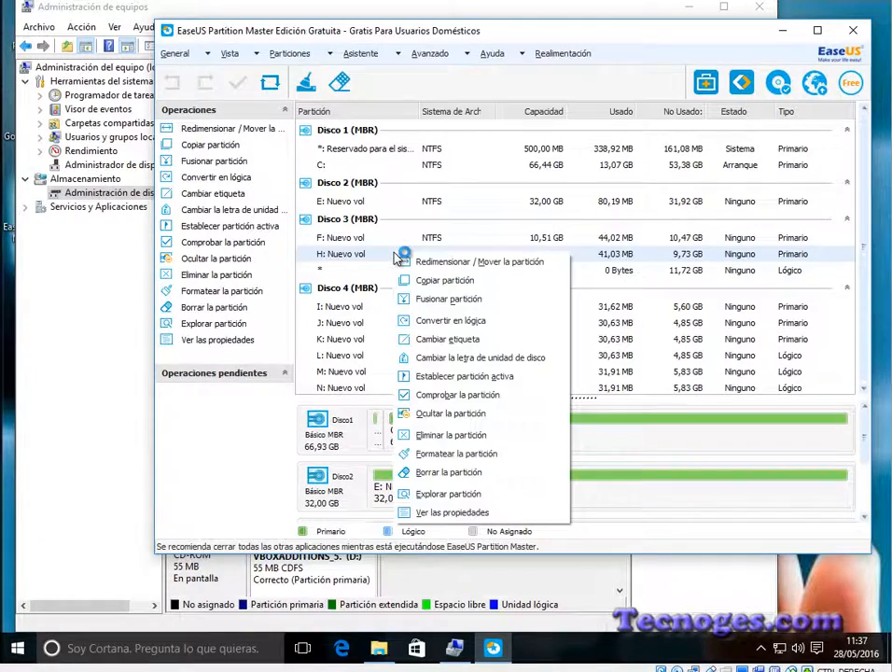
pyautogui.click(475, 264)
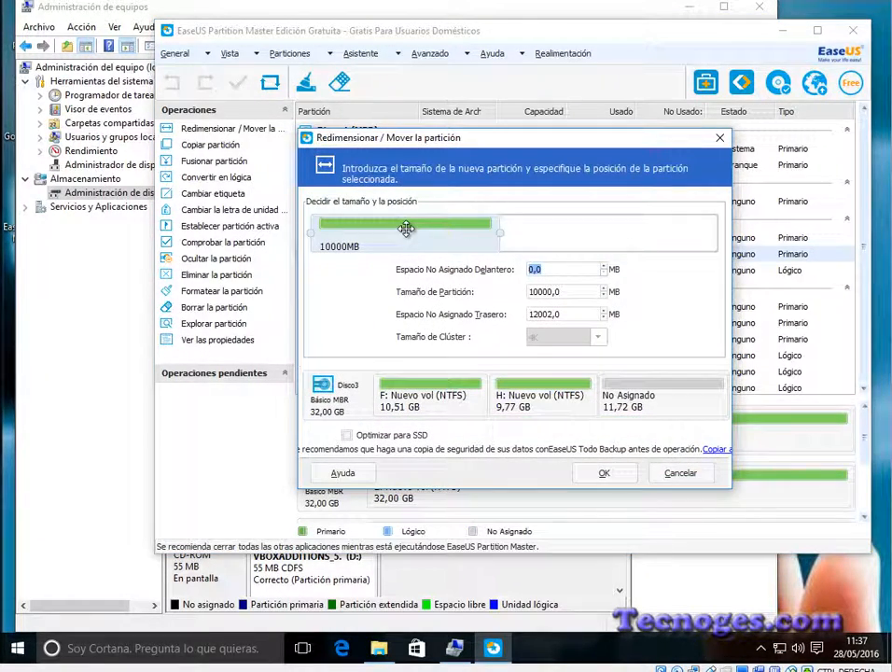
pyautogui.moveTo(400, 231); pyautogui.dragTo(634, 232)
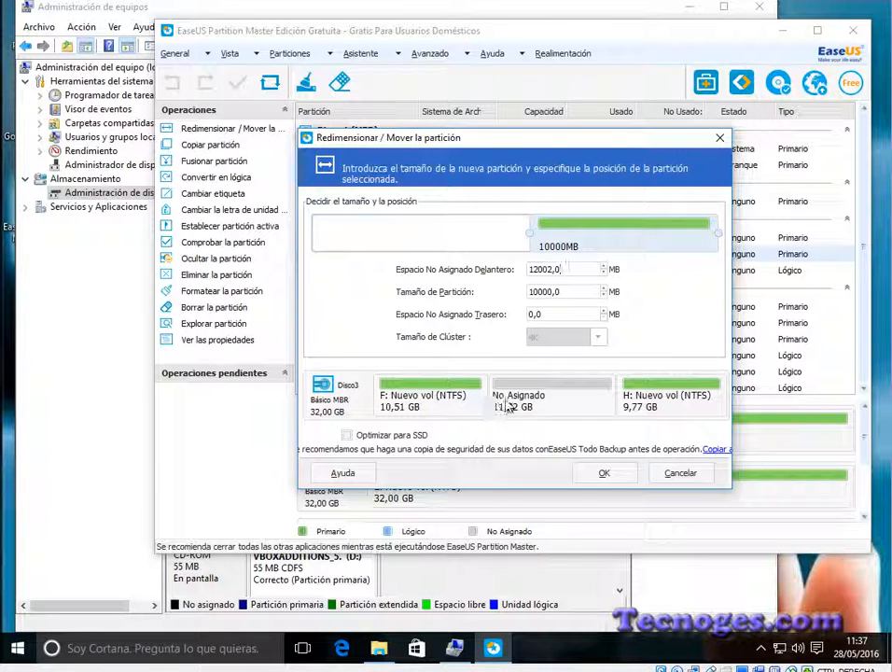
pyautogui.click(604, 474)
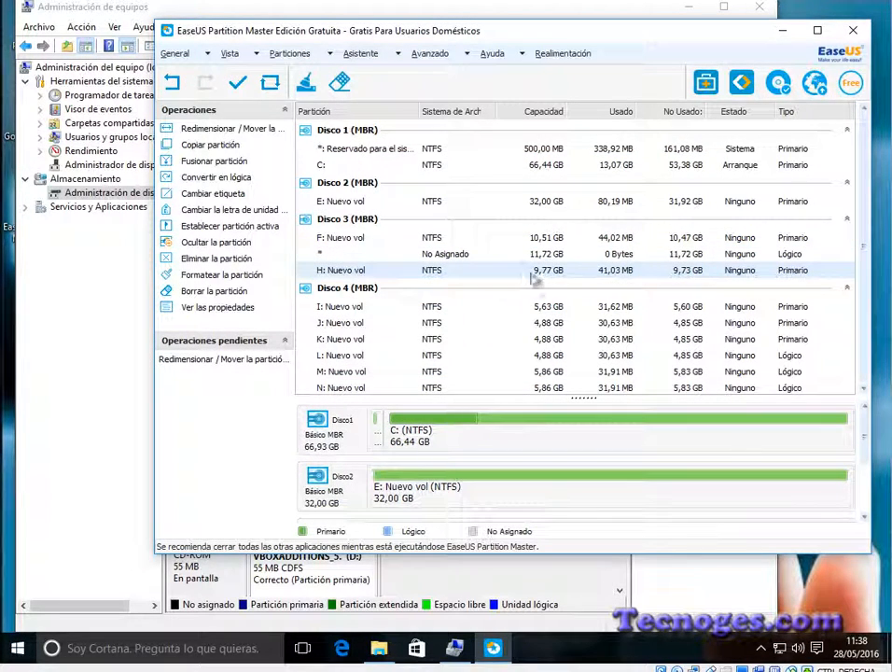
# Step: Resize the F: partition on Disco 3 to 22763 MB so it takes up all the unallocated space behind it
pyautogui.click(354, 240)
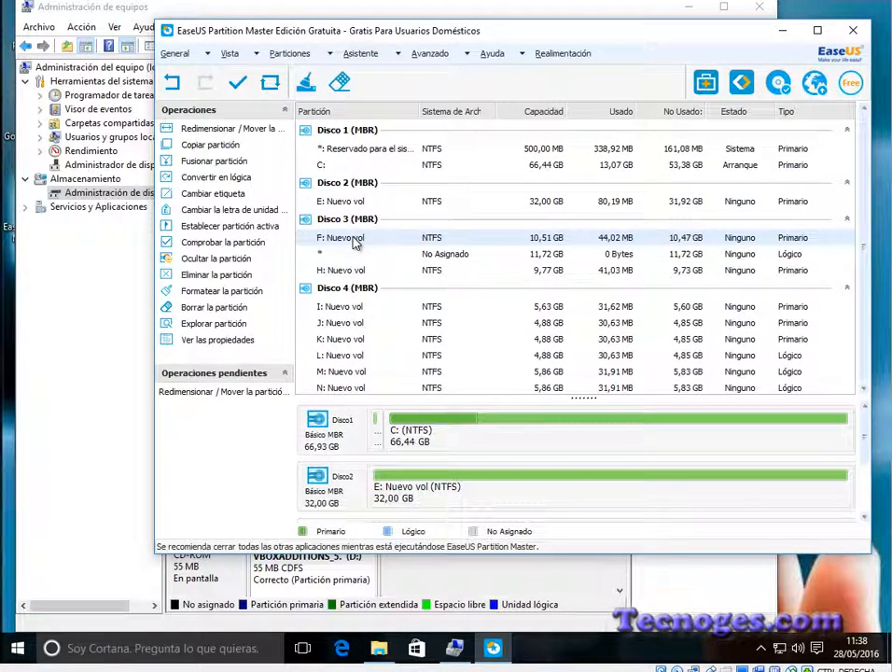
pyautogui.rightClick(363, 239)
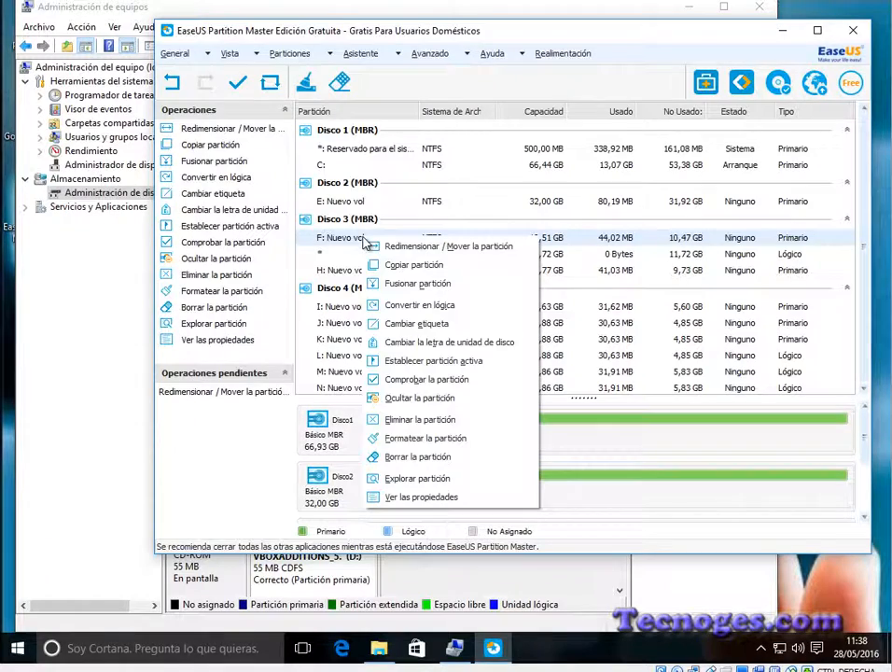
pyautogui.click(419, 248)
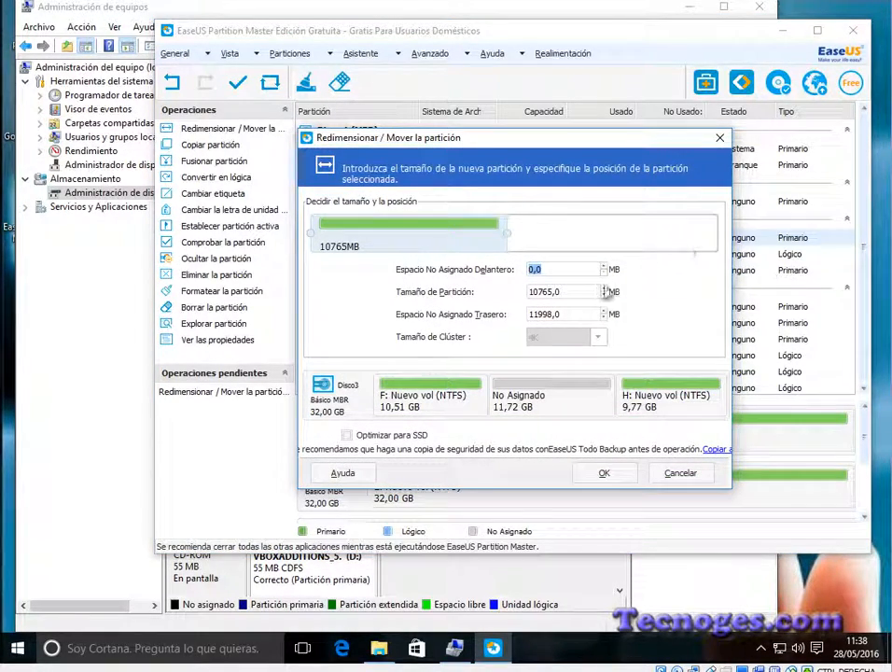
pyautogui.click(82, 449)
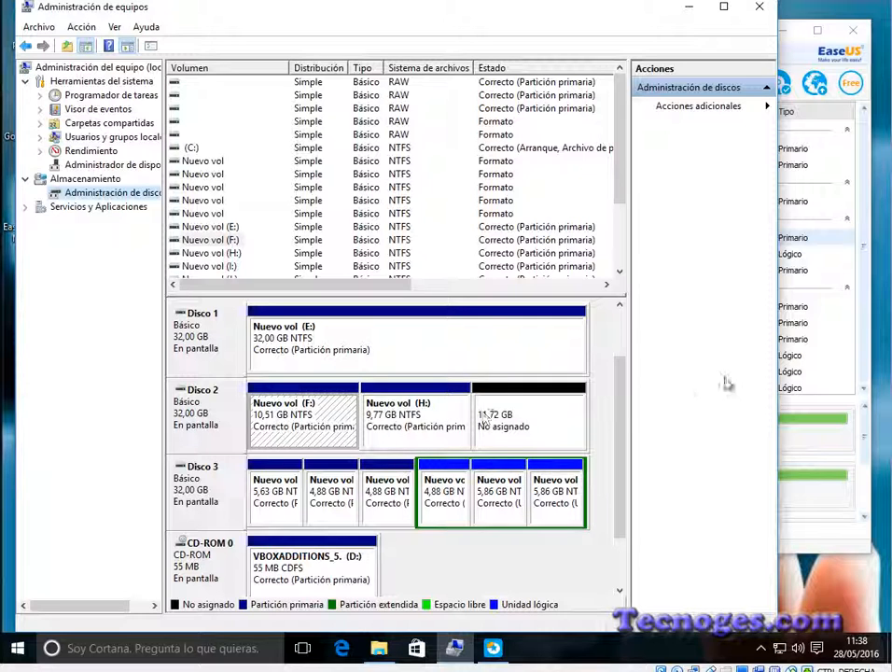
pyautogui.click(866, 338)
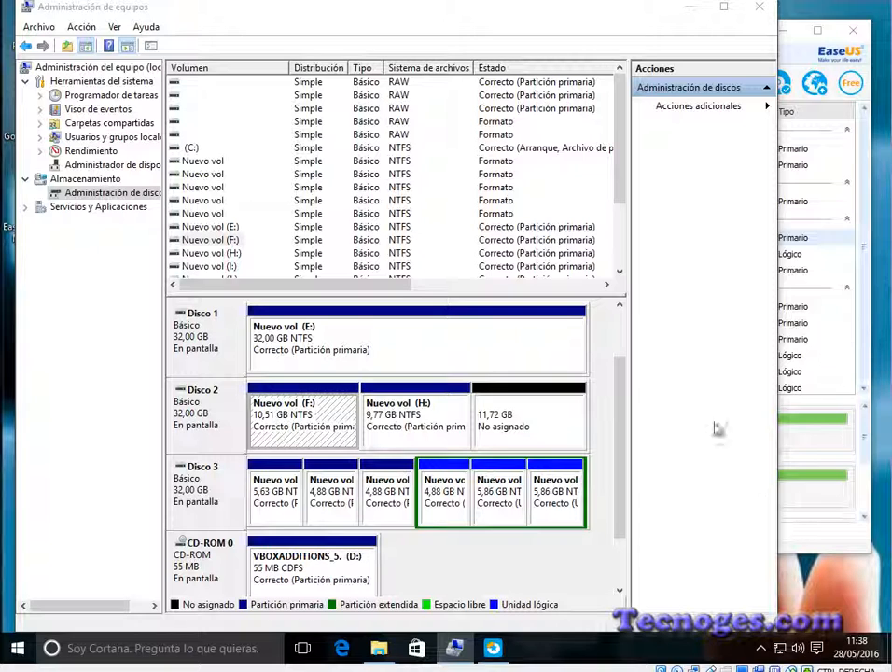
pyautogui.click(691, 7)
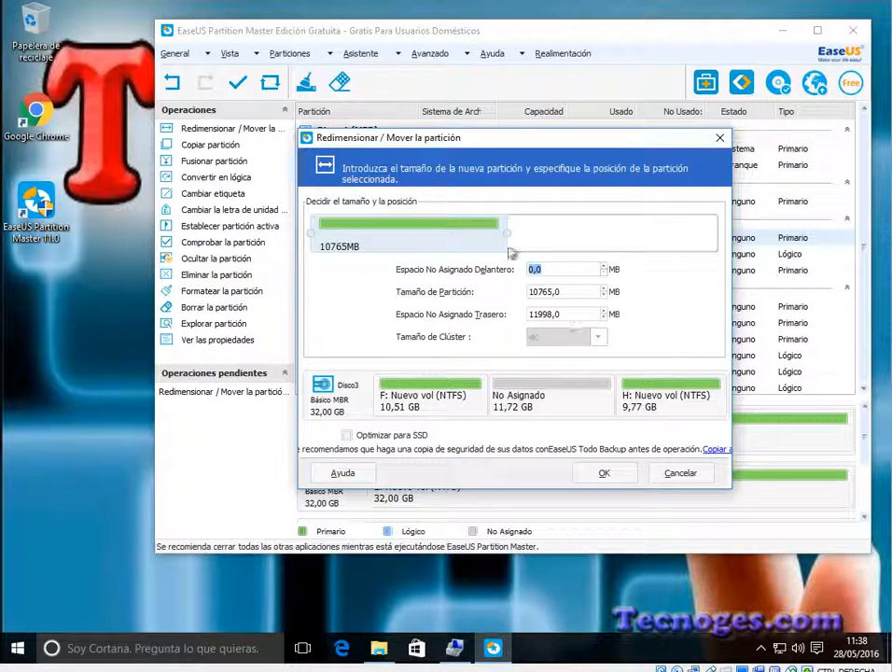
pyautogui.moveTo(507, 235); pyautogui.dragTo(715, 236)
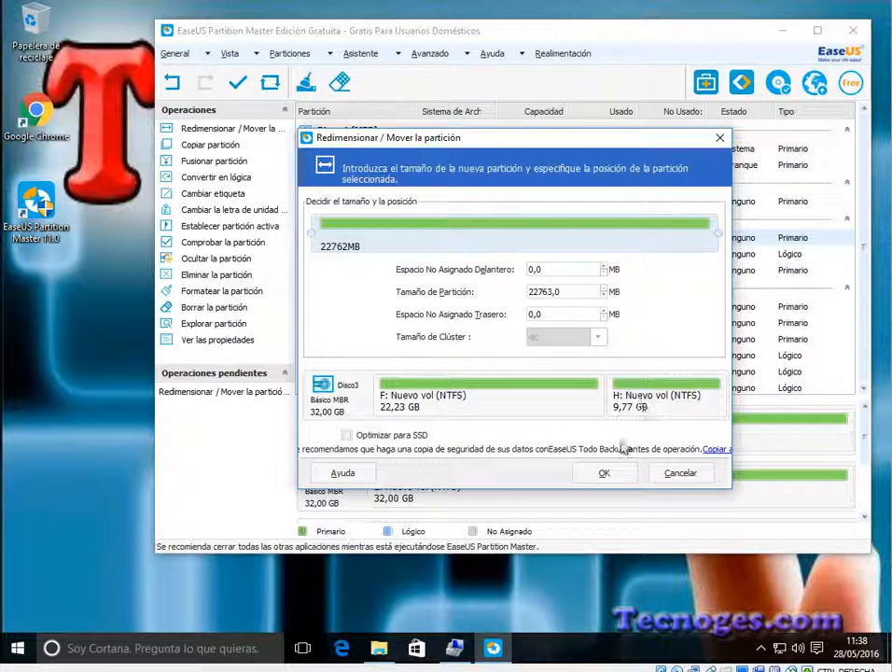
pyautogui.click(607, 475)
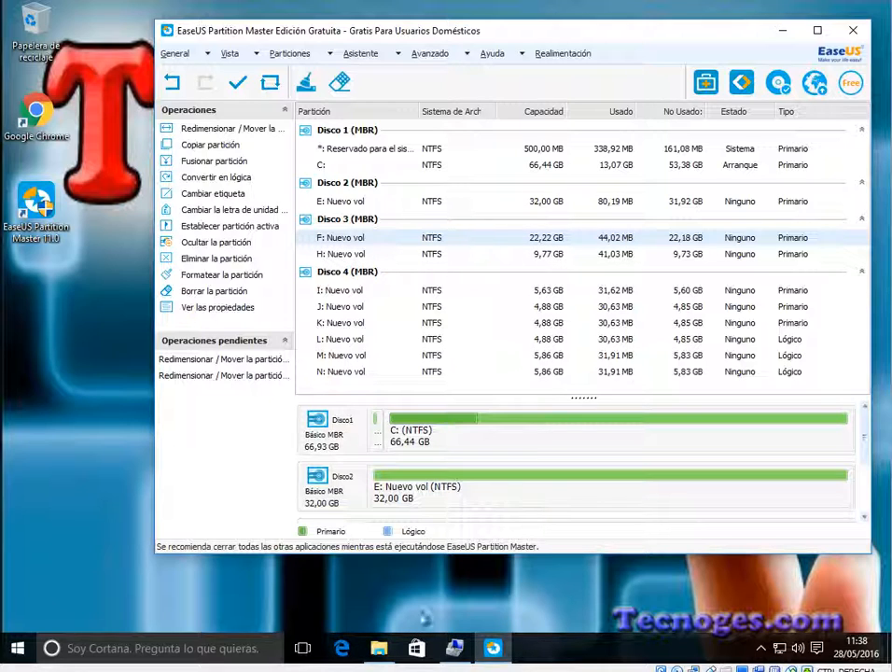
# Step: Check the F: and H: sizes in Administración de discos and a refreshed Este equipo window, then return to EaseUS Partition Master
pyautogui.click(457, 650)
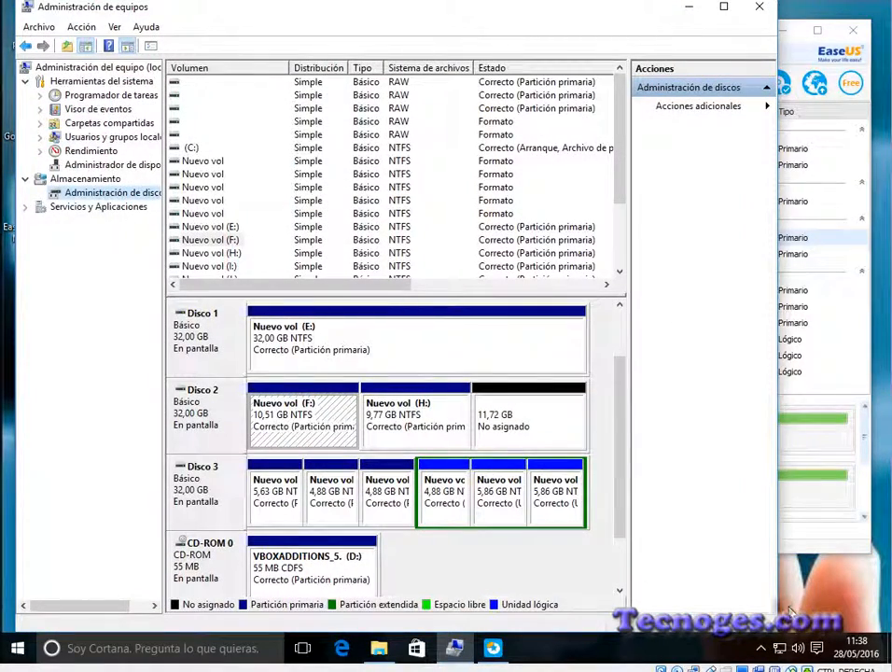
pyautogui.press('super+e')
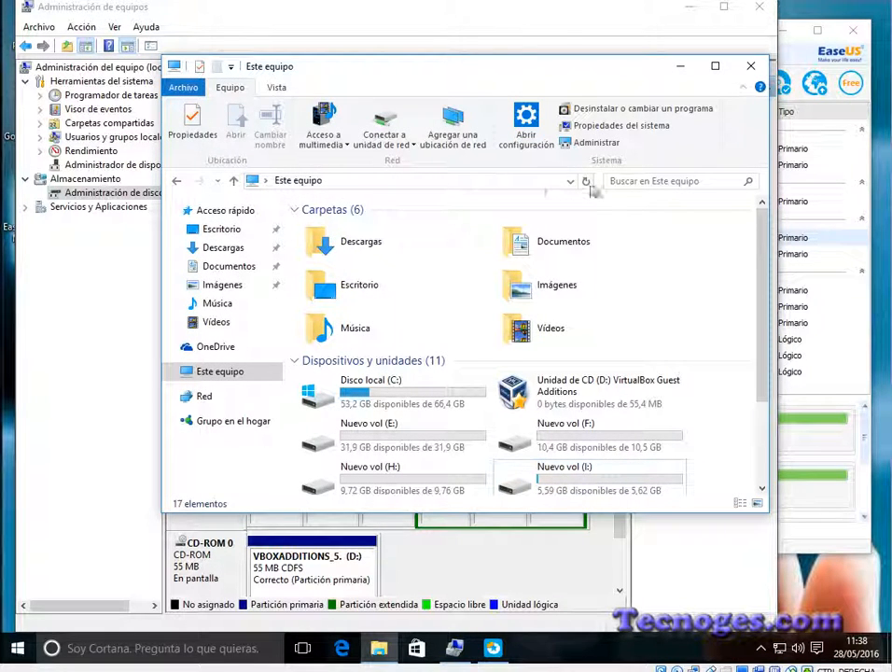
pyautogui.click(586, 181)
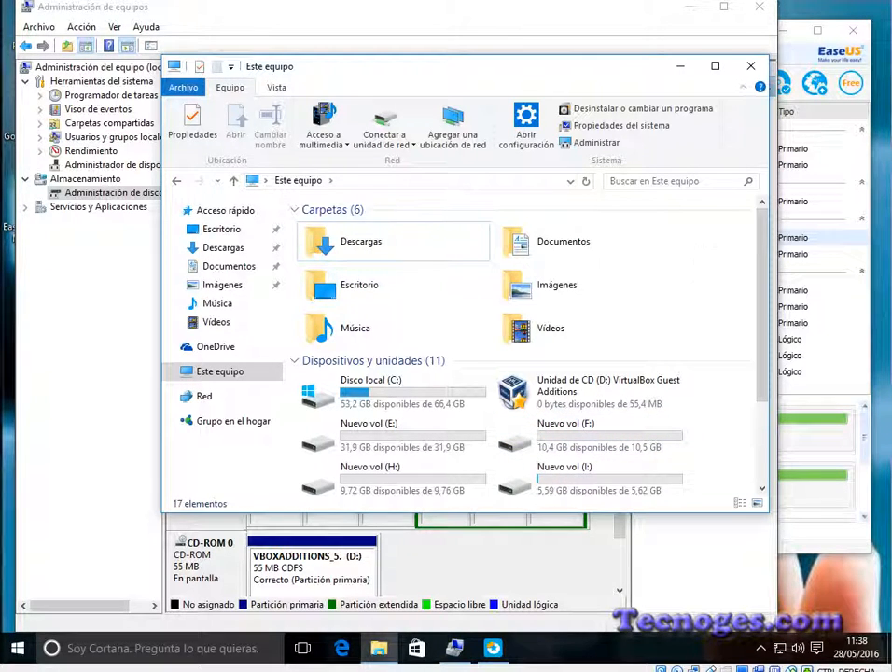
pyautogui.click(681, 65)
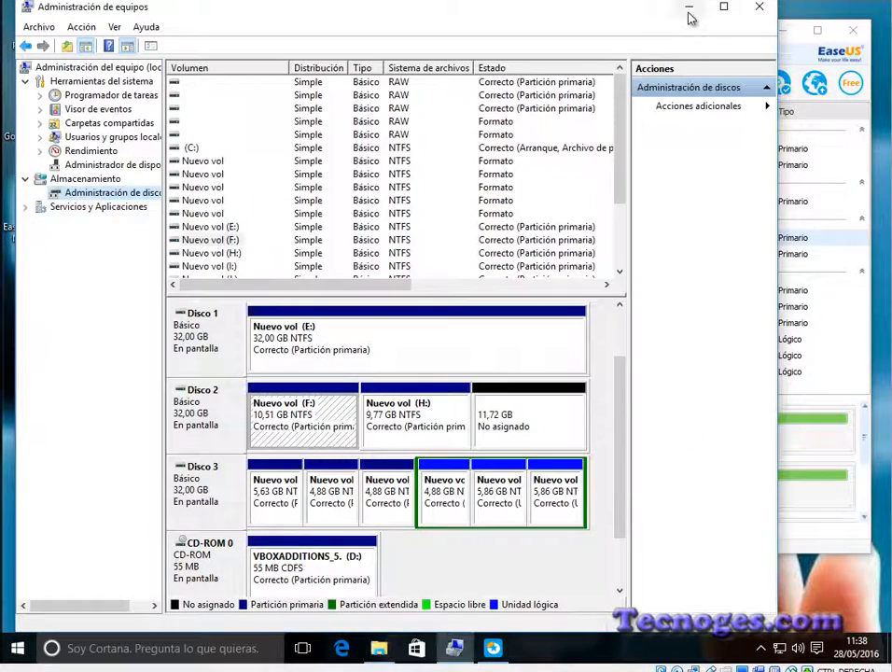
pyautogui.click(689, 7)
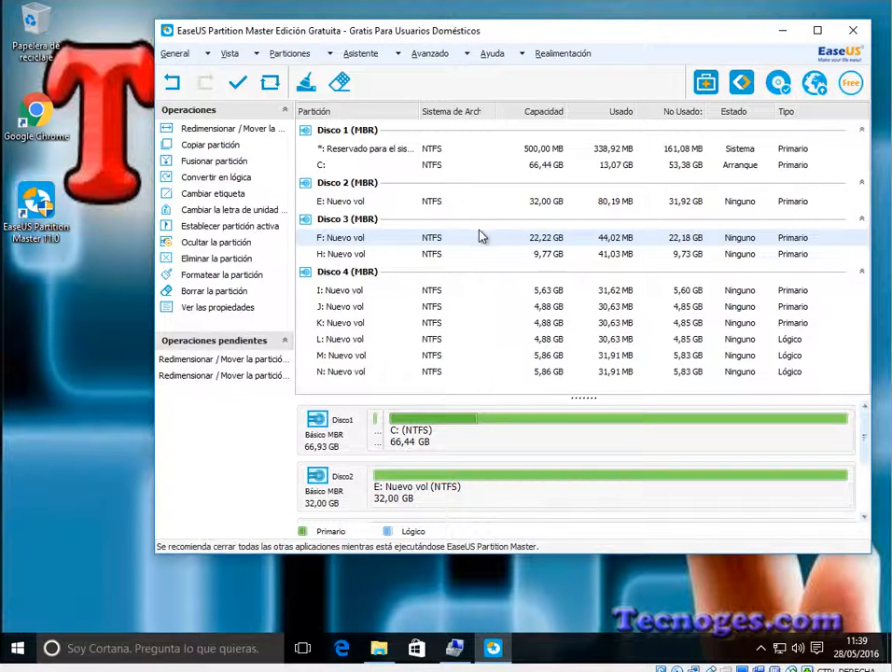
# Step: Apply the two pending resize/move operations without shutting down the computer, and close the completion notice
pyautogui.click(239, 86)
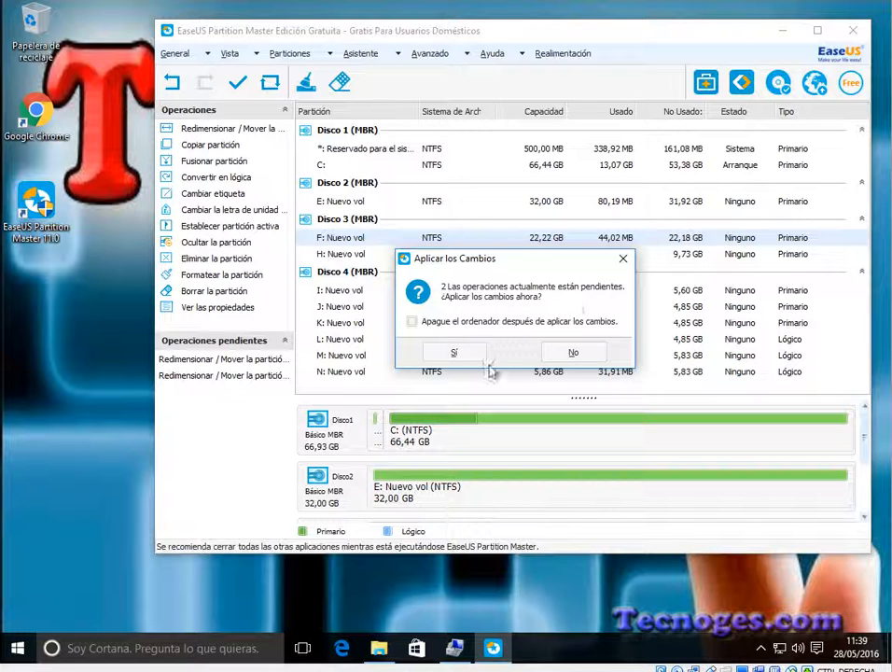
pyautogui.click(452, 353)
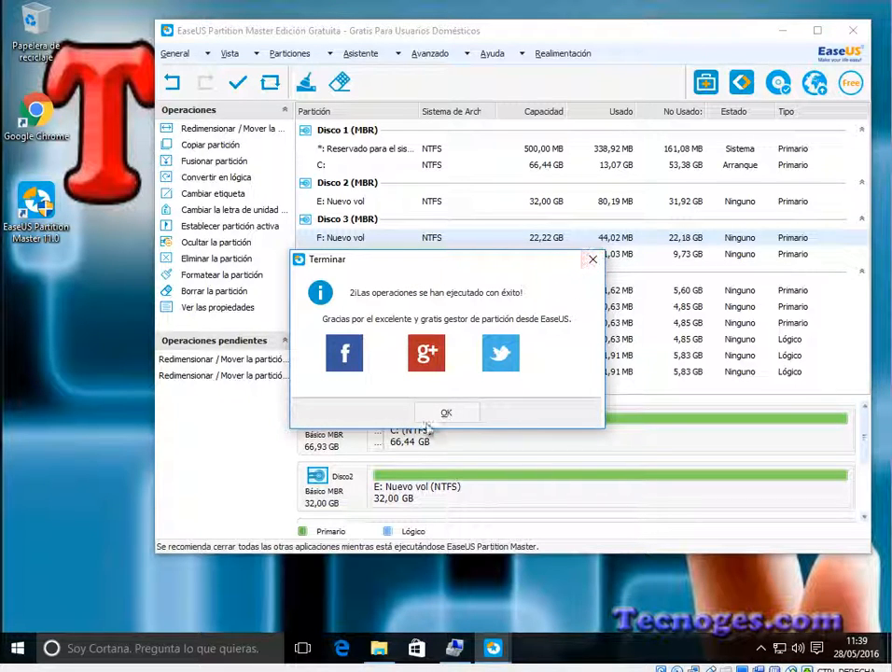
pyautogui.click(447, 412)
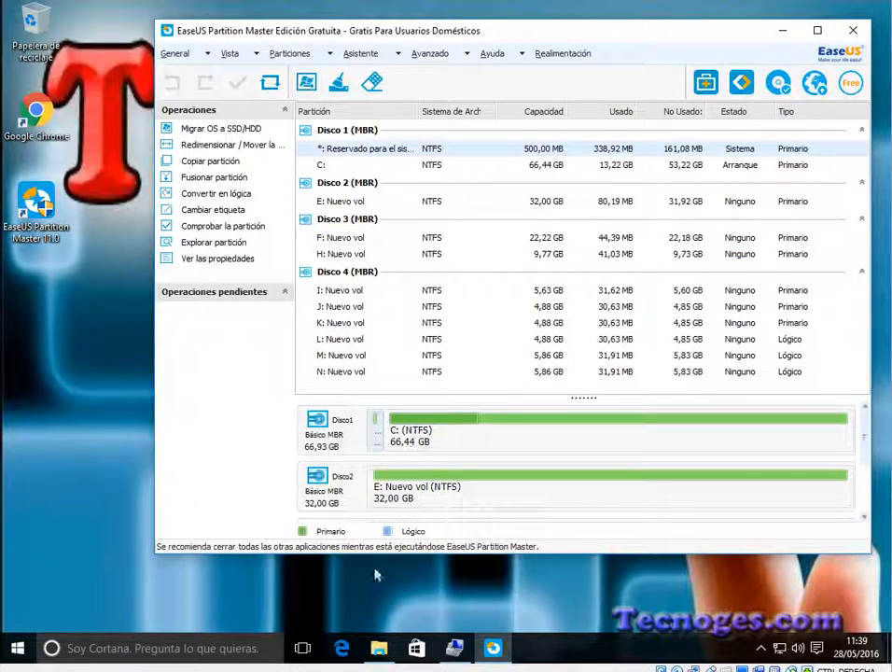
# Step: Check the volumes of Disco 2 in Administración de discos and all drives in Este equipo, and switch back to EaseUS Partition Master
pyautogui.click(454, 647)
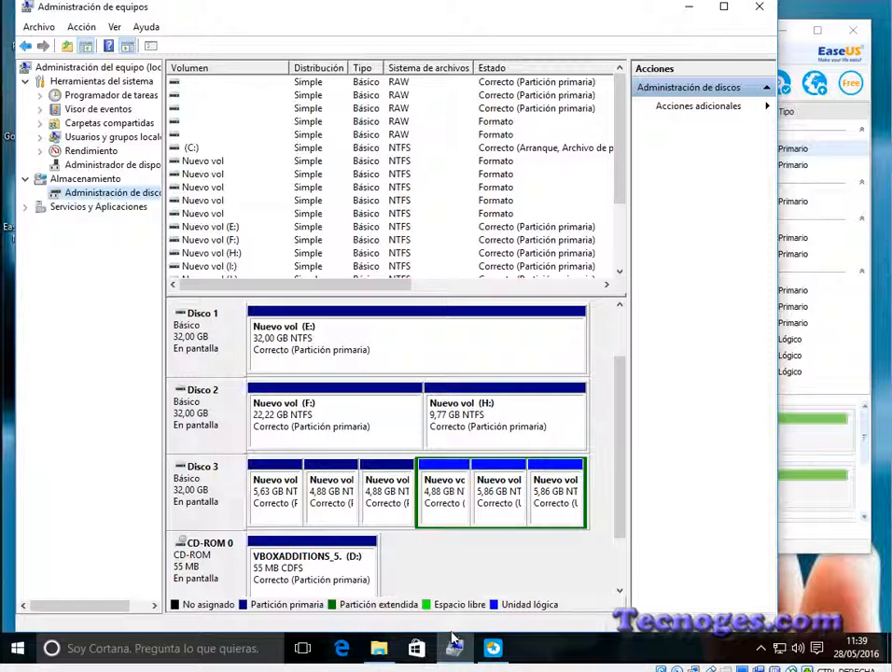
pyautogui.click(374, 655)
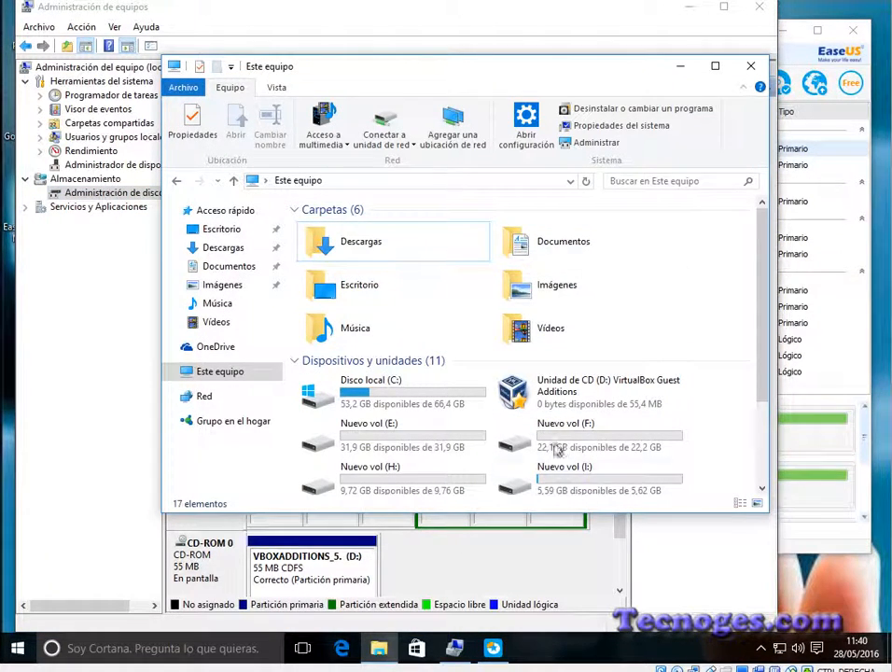
pyautogui.click(586, 182)
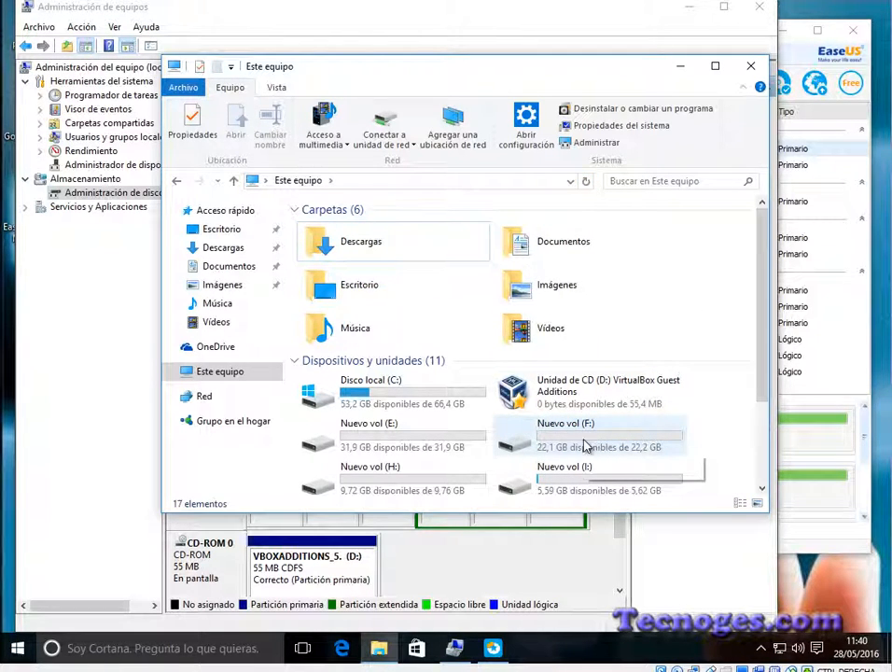
pyautogui.moveTo(762, 334); pyautogui.dragTo(742, 428)
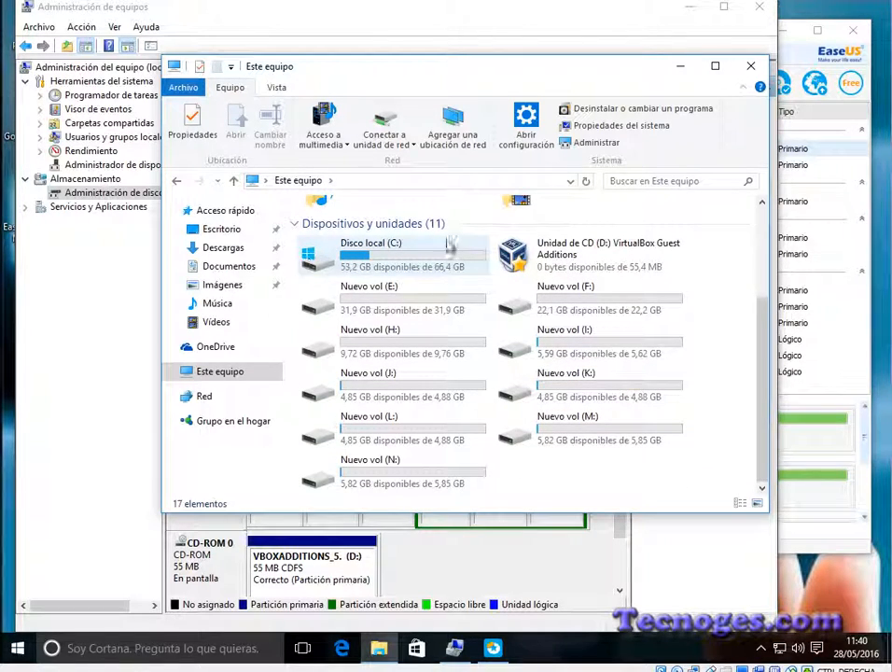
pyautogui.click(502, 576)
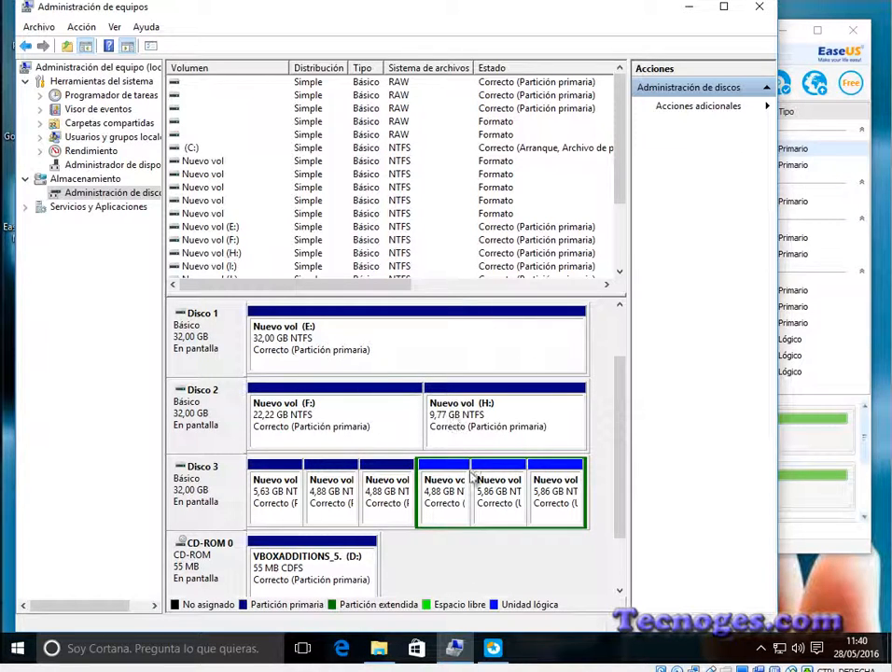
pyautogui.click(852, 350)
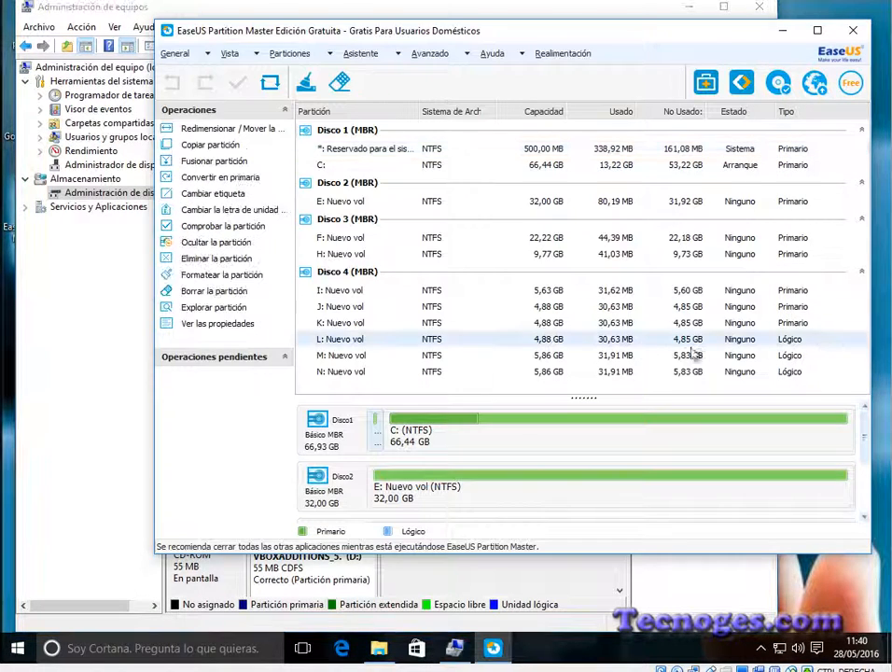